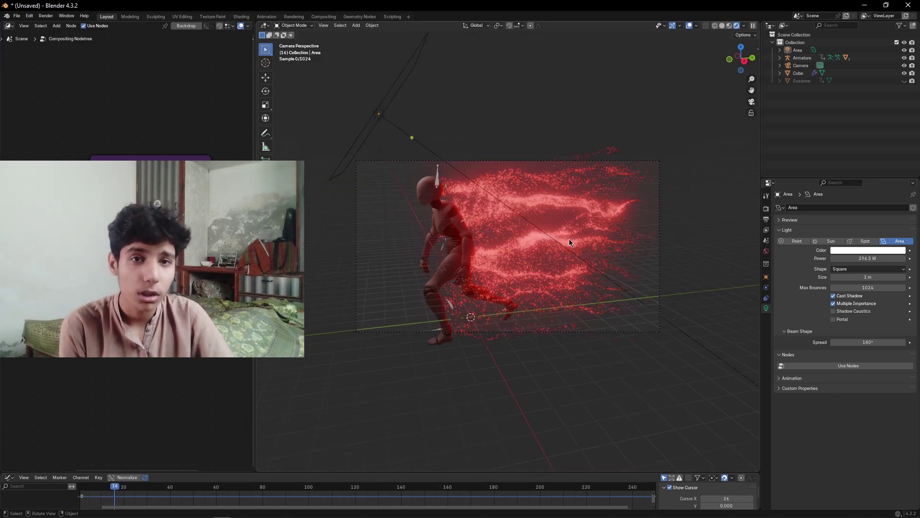
{"action": "mouse_move", "coordinate": [596, 251]}
{"action": "middle_mouse_down"}
{"action": "mouse_move", "coordinate": [536, 251]}
{"action": "mouse_move", "coordinate": [602, 245]}
{"action": "mouse_move", "coordinate": [553, 258]}
{"action": "mouse_move", "coordinate": [593, 257]}
{"action": "middle_mouse_up"}
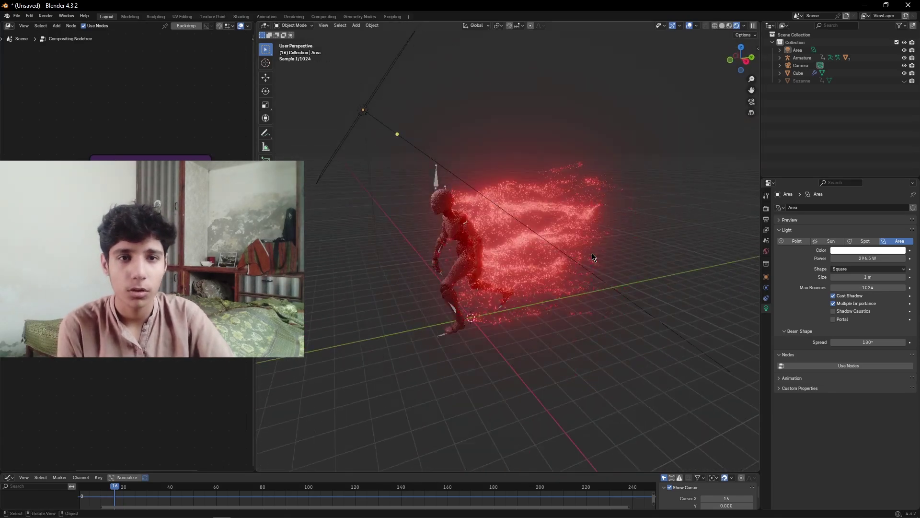
{"action": "scroll", "coordinate": [592, 252], "scroll_direction": "up", "scroll_amount": 2}
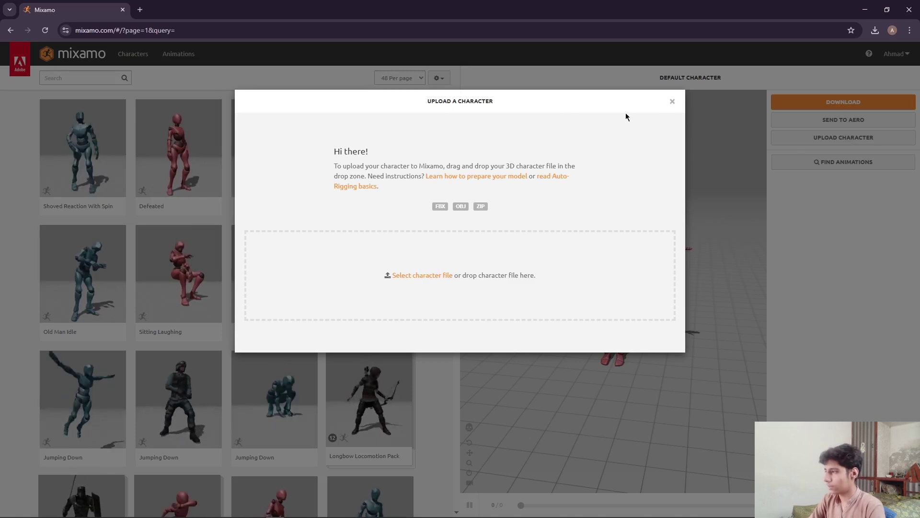
Step: In Mixamo, search the animations for "Walk" and apply a Walking animation from the results to the default character
{"action": "left_click", "coordinate": [96, 71]}
{"action": "left_click", "coordinate": [95, 77]}
{"action": "type", "text": "Walk"}
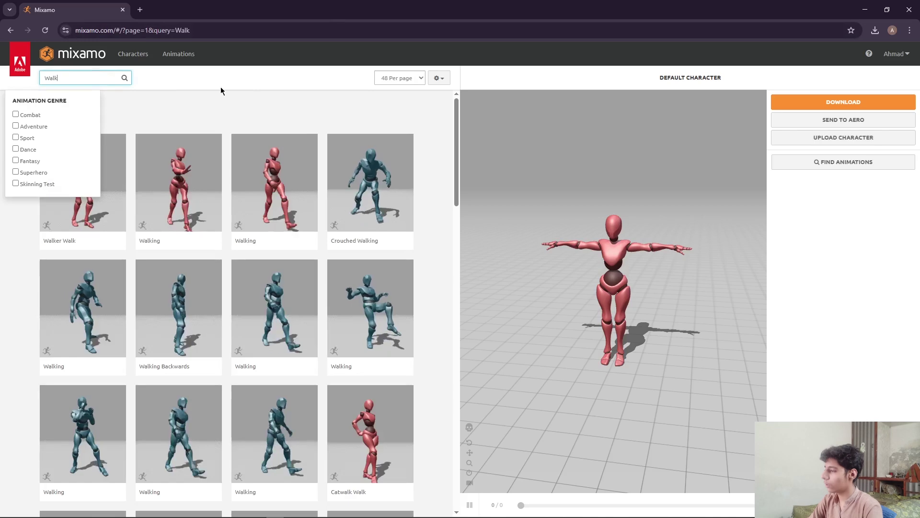
{"action": "left_click", "coordinate": [220, 88]}
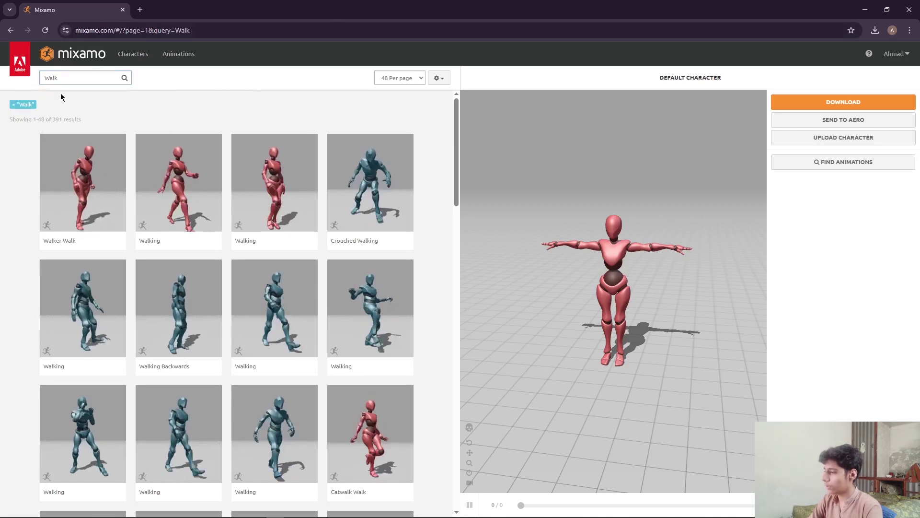
{"action": "scroll", "coordinate": [147, 200], "scroll_direction": "down", "scroll_amount": 2}
{"action": "left_click", "coordinate": [285, 339]}
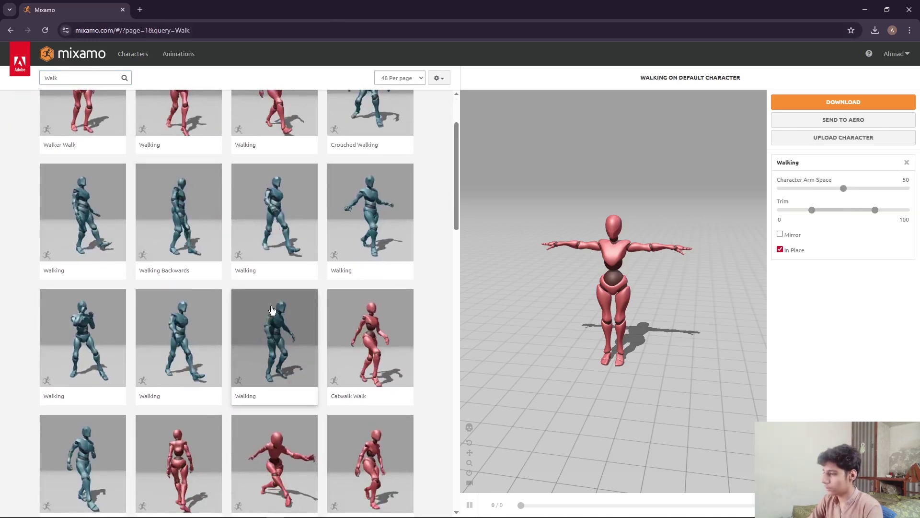
Step: Enable In Place for the Walking animation and start its download
{"action": "scroll", "coordinate": [283, 331], "scroll_direction": "down", "scroll_amount": 2}
{"action": "scroll", "coordinate": [274, 261], "scroll_direction": "up", "scroll_amount": 1}
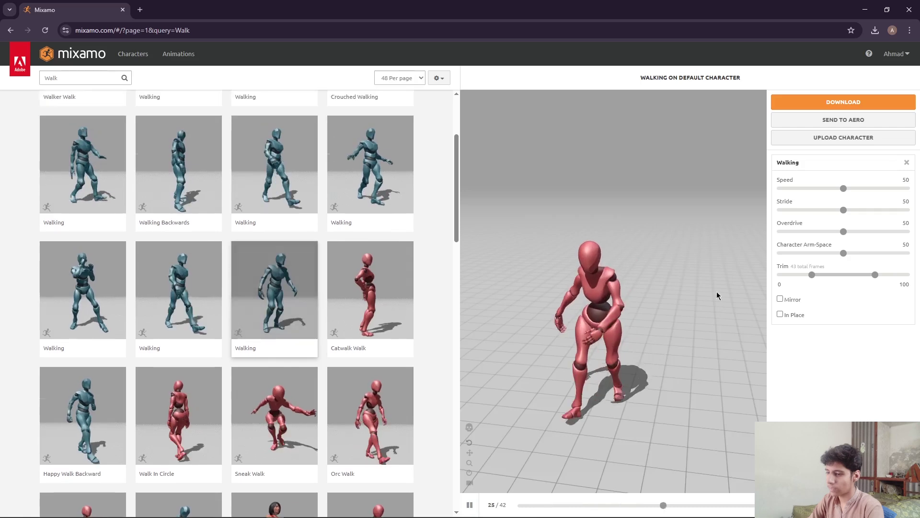
{"action": "left_click", "coordinate": [780, 314]}
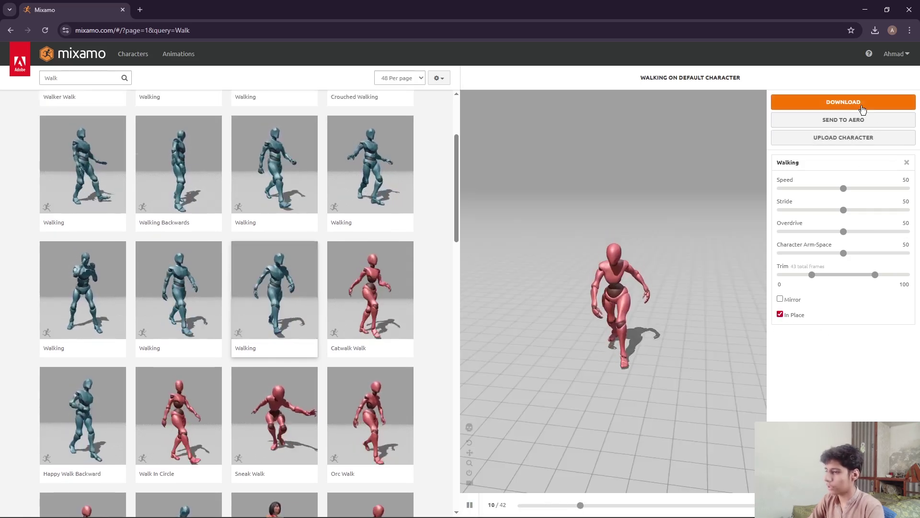
{"action": "left_click", "coordinate": [858, 103]}
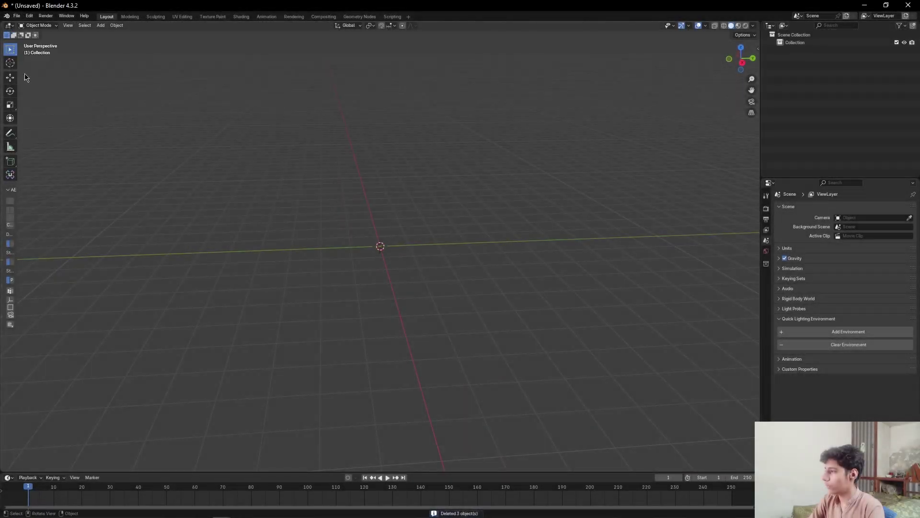
Step: Switch to Blender and import the downloaded walking character as FBX, framing it in the viewport
{"action": "left_click", "coordinate": [17, 16]}
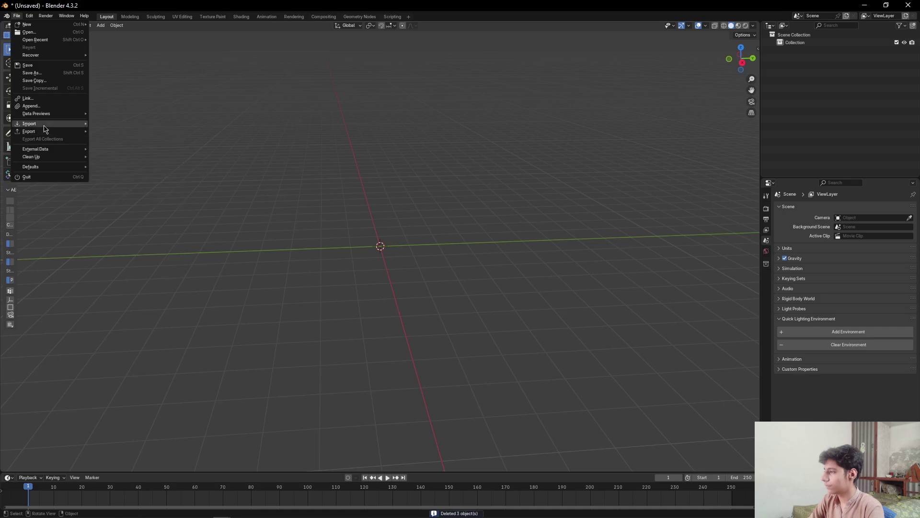
{"action": "mouse_move", "coordinate": [45, 126]}
{"action": "left_click", "coordinate": [110, 184]}
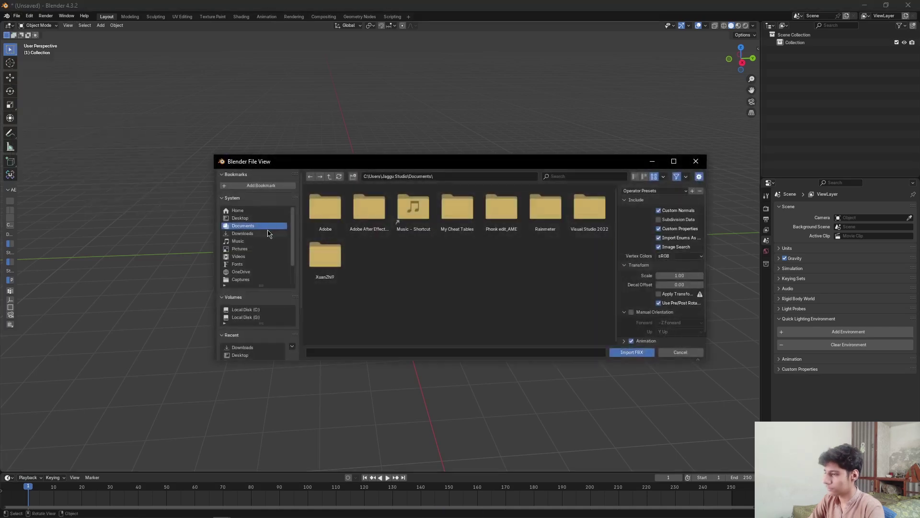
{"action": "double_click", "coordinate": [384, 249]}
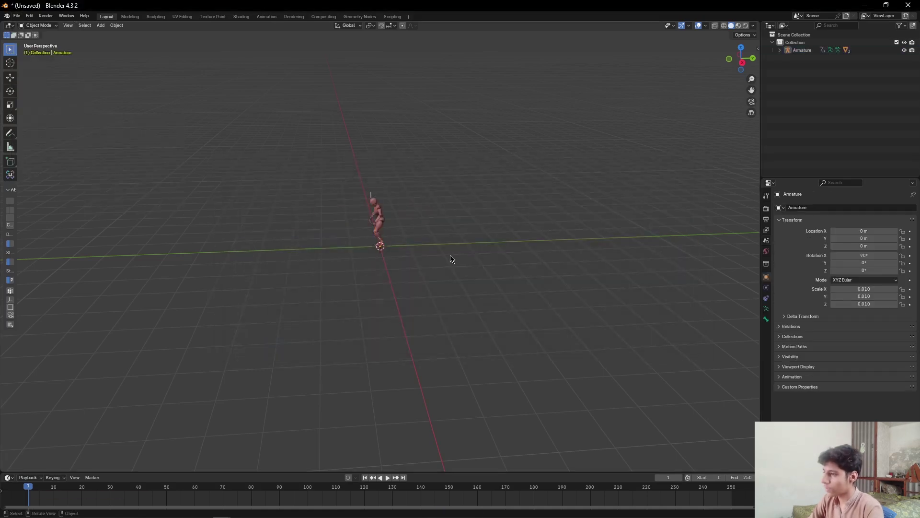
{"action": "key", "text": "KP_Decimal"}
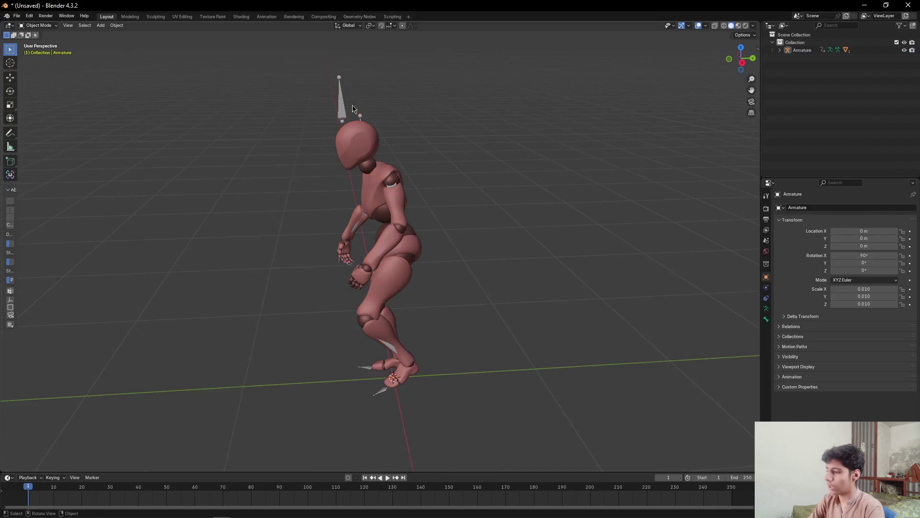
Step: Scale the imported character's armature up by a factor of 4
{"action": "left_click", "coordinate": [345, 109]}
{"action": "key", "text": "g"}
{"action": "right_click", "coordinate": [419, 270]}
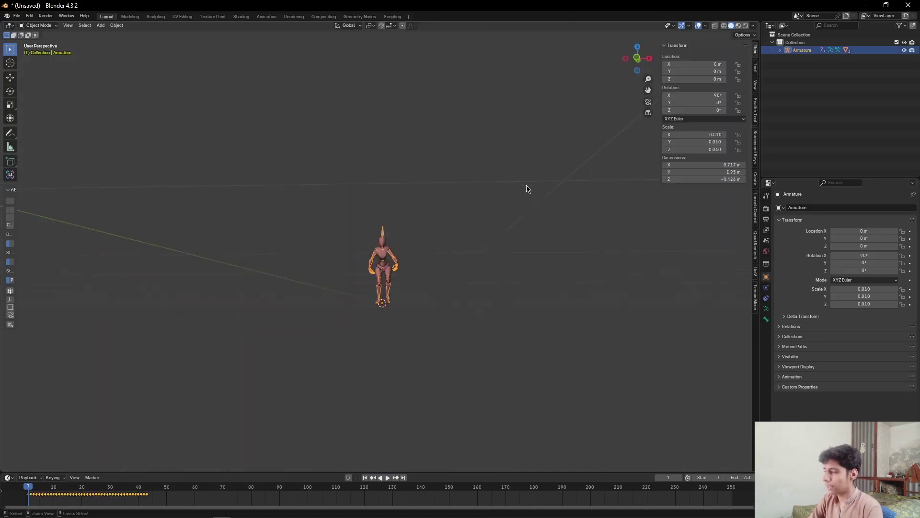
{"action": "middle_click_drag", "start_coordinate": [528, 189], "coordinate": [525, 233], "text": "ctrl"}
{"action": "middle_click_drag", "start_coordinate": [525, 233], "coordinate": [528, 271]}
{"action": "type", "text": "s"}
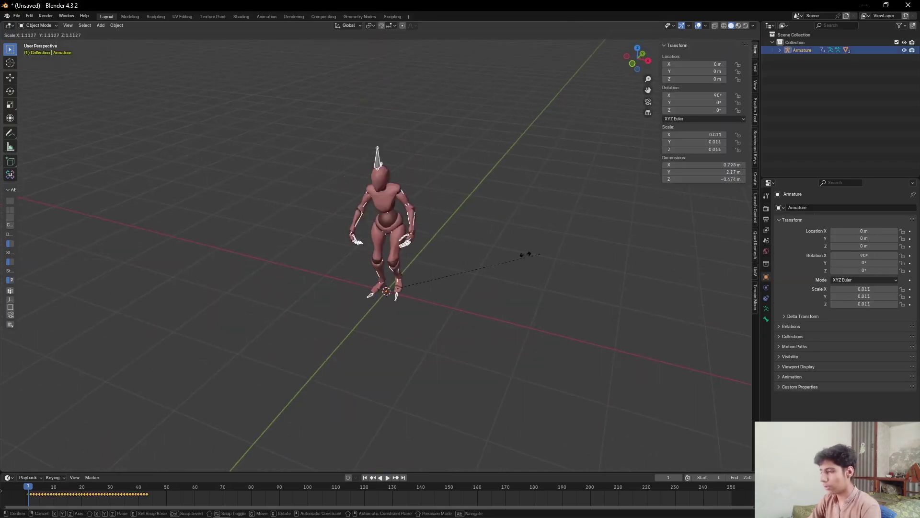
{"action": "type", "text": "4"}
{"action": "key", "text": "Return"}
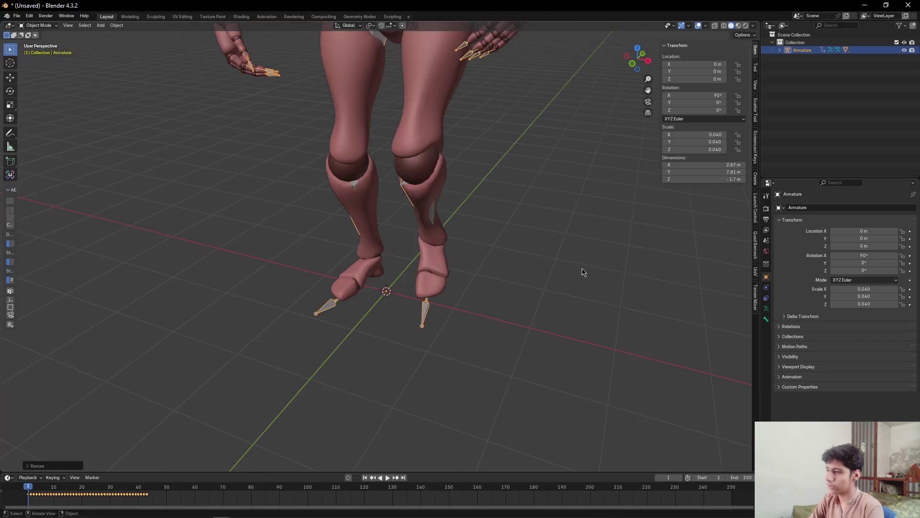
{"action": "scroll", "coordinate": [584, 270], "scroll_direction": "down", "scroll_amount": 6}
{"action": "scroll", "coordinate": [516, 302], "scroll_direction": "up", "scroll_amount": 1}
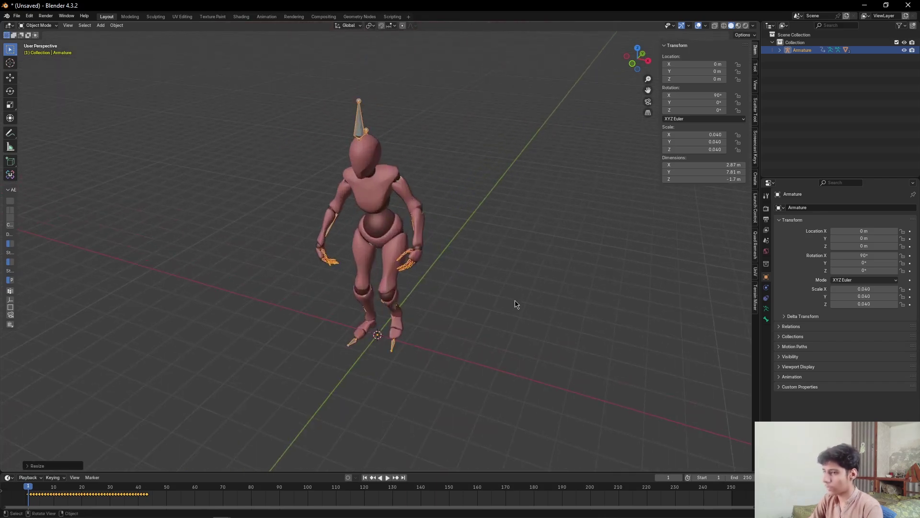
{"action": "key", "text": "n"}
{"action": "middle_click_drag", "start_coordinate": [491, 300], "coordinate": [504, 297]}
{"action": "left_click", "coordinate": [477, 209]}
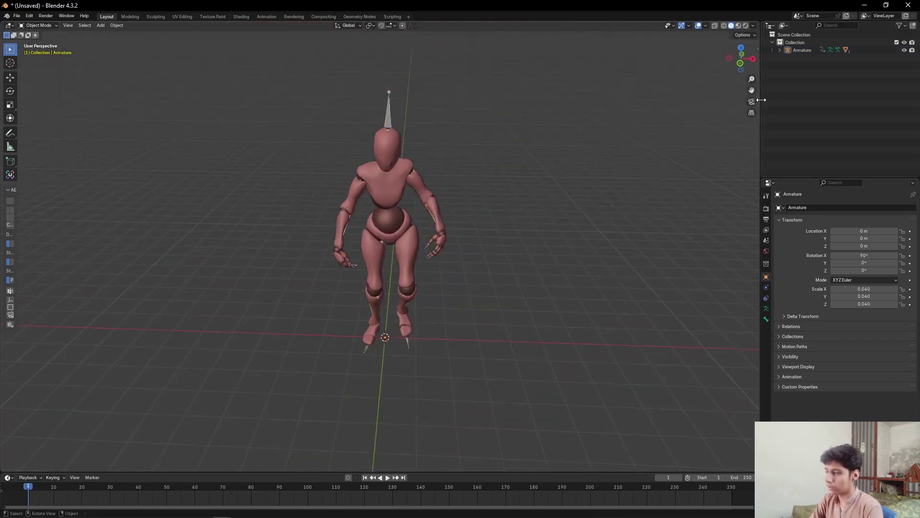
Step: Make the top-level Scene Collection active and add a cube mesh to it, outside the character's collection
{"action": "left_click", "coordinate": [780, 50]}
{"action": "key", "text": "shift+a"}
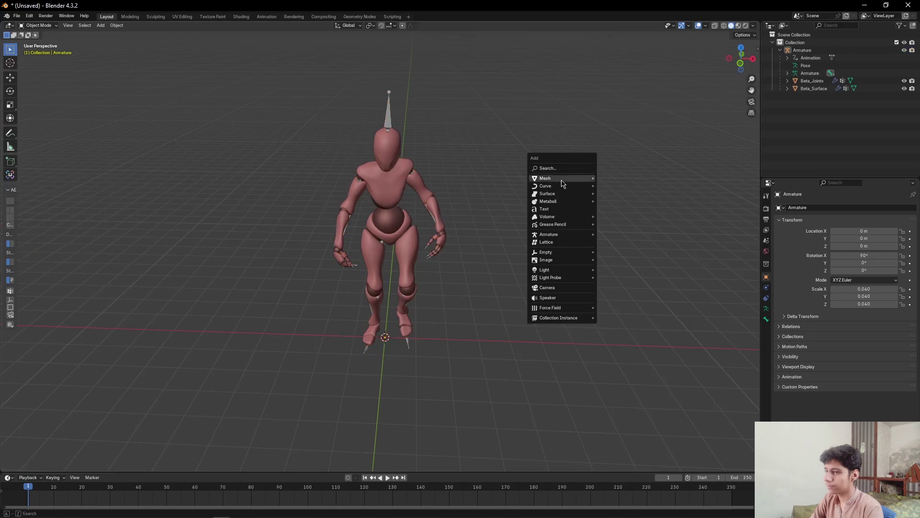
{"action": "left_click", "coordinate": [795, 35]}
{"action": "key", "text": "shift+a"}
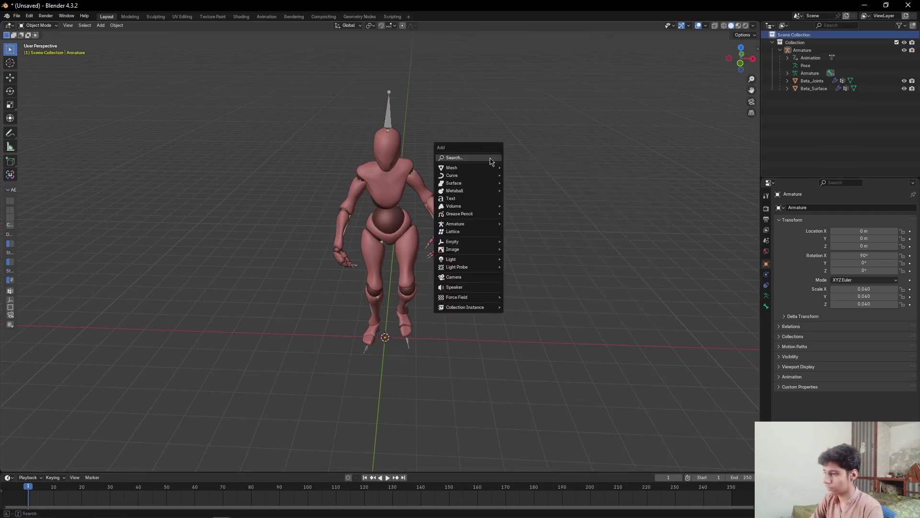
{"action": "mouse_move", "coordinate": [482, 167]}
{"action": "left_click", "coordinate": [538, 176]}
{"action": "scroll", "coordinate": [570, 266], "scroll_direction": "up", "scroll_amount": 2}
{"action": "middle_click_drag", "start_coordinate": [570, 266], "coordinate": [532, 293]}
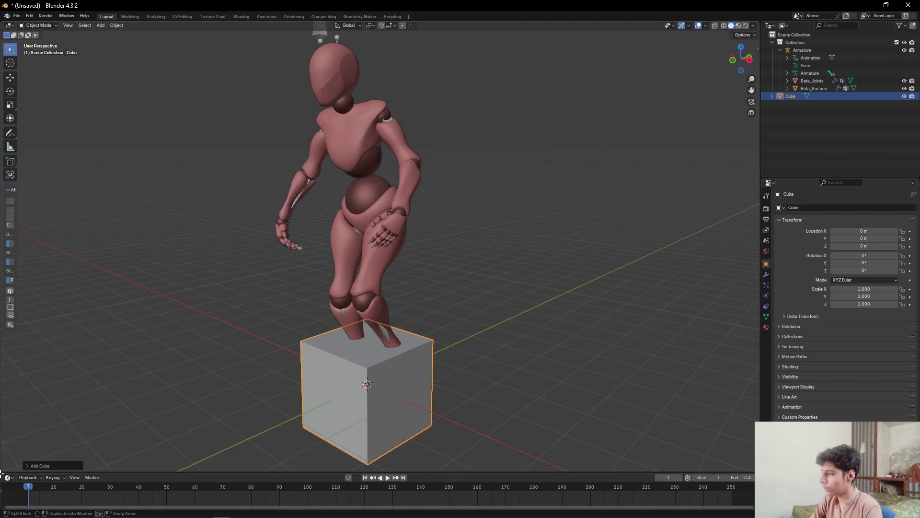
Step: Split the 3D viewport horizontally and turn the lower area into a Geometry Node Editor, adjusting the height of both areas
{"action": "left_click_drag", "start_coordinate": [2, 472], "coordinate": [14, 384]}
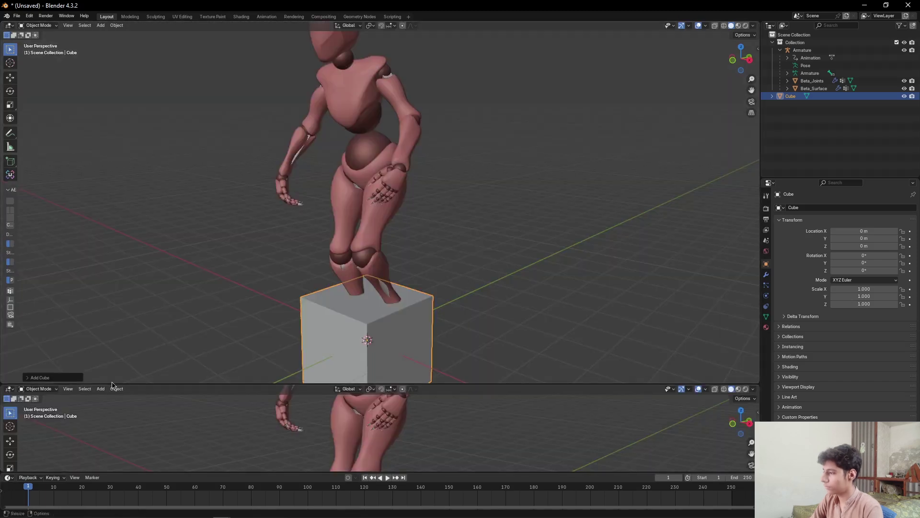
{"action": "left_click_drag", "start_coordinate": [112, 383], "coordinate": [113, 269]}
{"action": "left_click", "coordinate": [109, 187]}
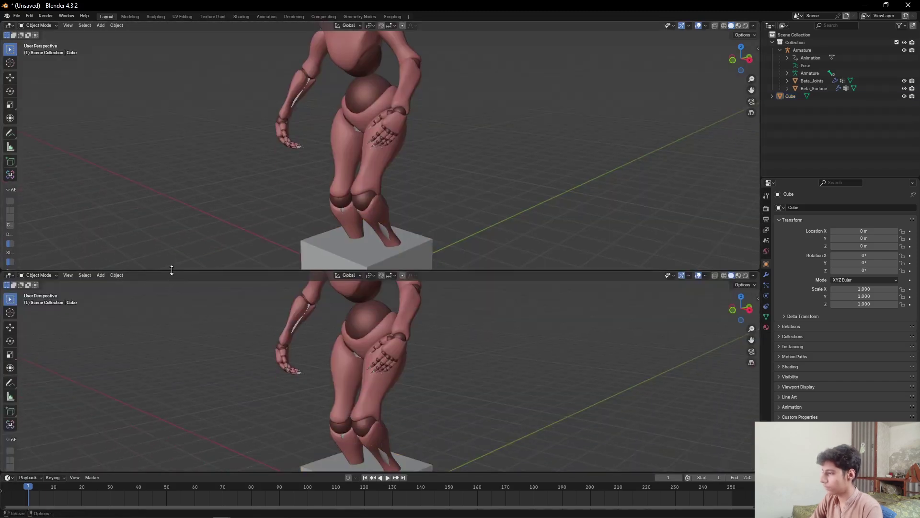
{"action": "left_click_drag", "start_coordinate": [172, 270], "coordinate": [161, 253]}
{"action": "left_click", "coordinate": [8, 259]}
{"action": "left_click", "coordinate": [36, 322]}
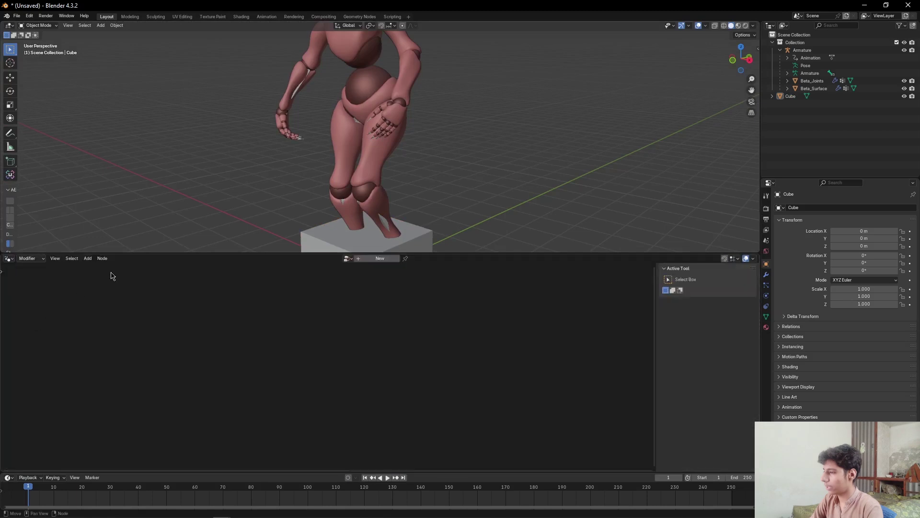
{"action": "left_click_drag", "start_coordinate": [136, 251], "coordinate": [139, 214]}
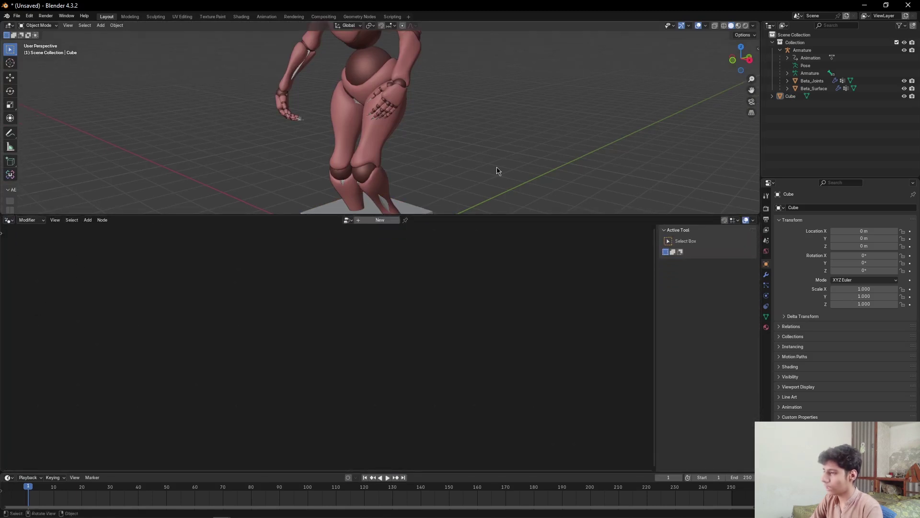
{"action": "left_click_drag", "start_coordinate": [456, 216], "coordinate": [431, 283]}
{"action": "scroll", "coordinate": [361, 79], "scroll_direction": "down", "scroll_amount": 3}
Step: Select the character's armature, then enlarge the timeline area and change it to the Graph Editor
{"action": "left_click", "coordinate": [334, 59]}
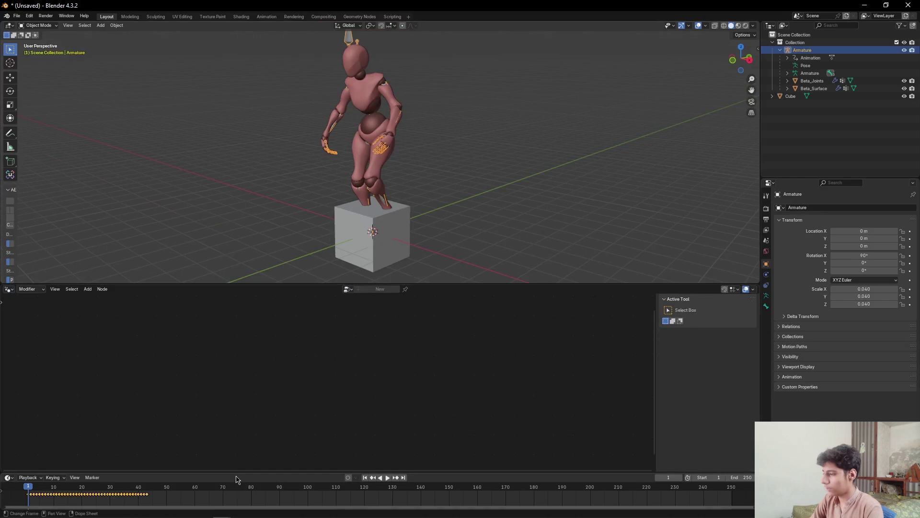
{"action": "left_click_drag", "start_coordinate": [237, 472], "coordinate": [238, 439]}
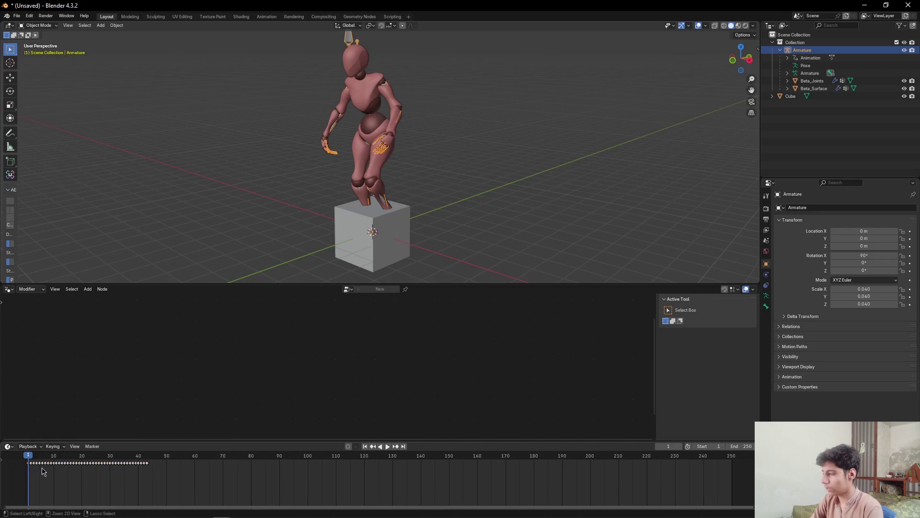
{"action": "key", "text": "ctrl+Tab"}
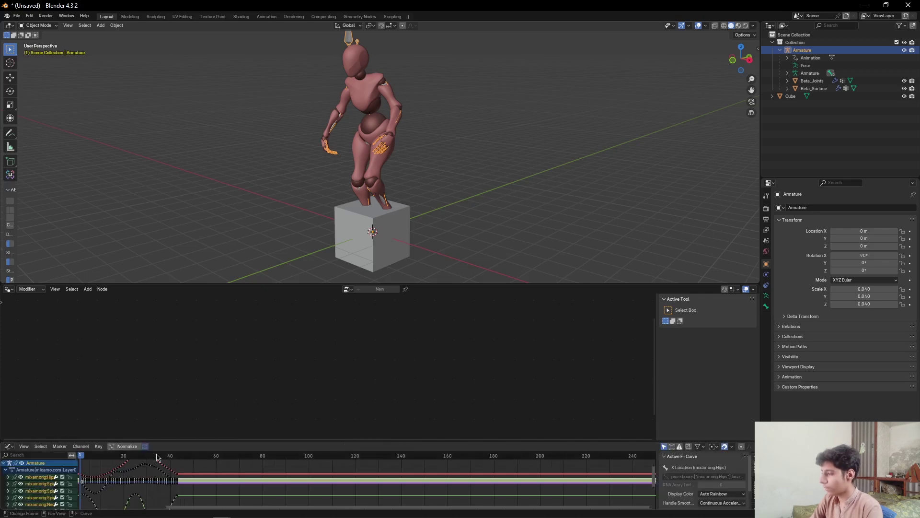
Step: Select all of the armature's animation curves and loop them with the Make Cyclic (F-Modifier) extrapolation
{"action": "left_click", "coordinate": [3, 464]}
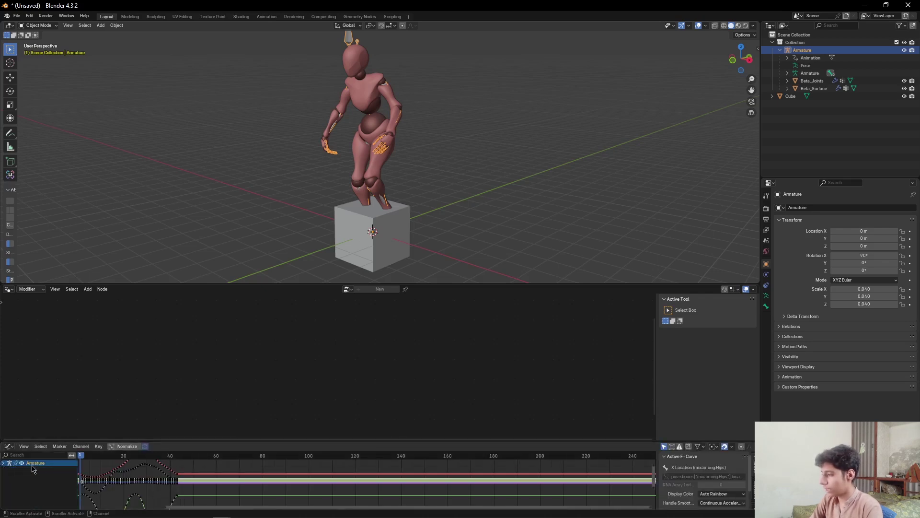
{"action": "key", "text": "a"}
{"action": "scroll", "coordinate": [250, 480], "scroll_direction": "down", "scroll_amount": 9}
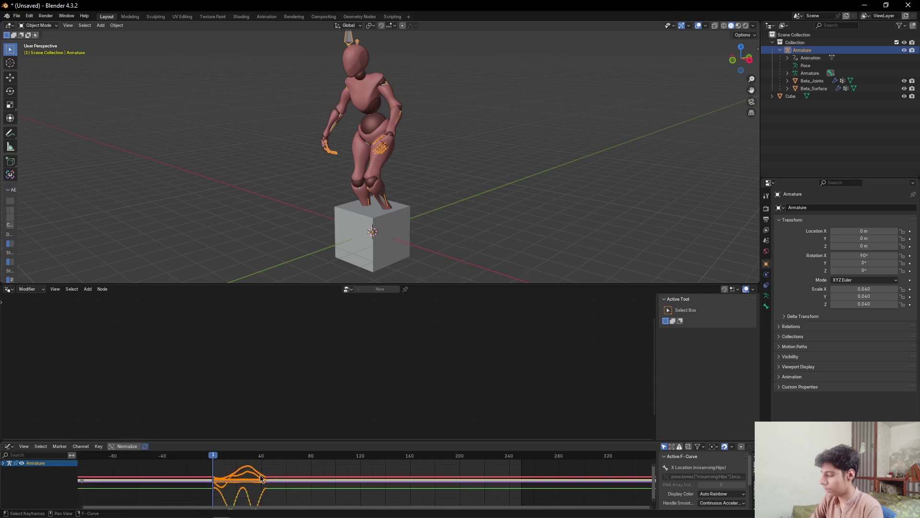
{"action": "scroll", "coordinate": [325, 472], "scroll_direction": "up", "scroll_amount": 1}
{"action": "key", "text": "shift+e"}
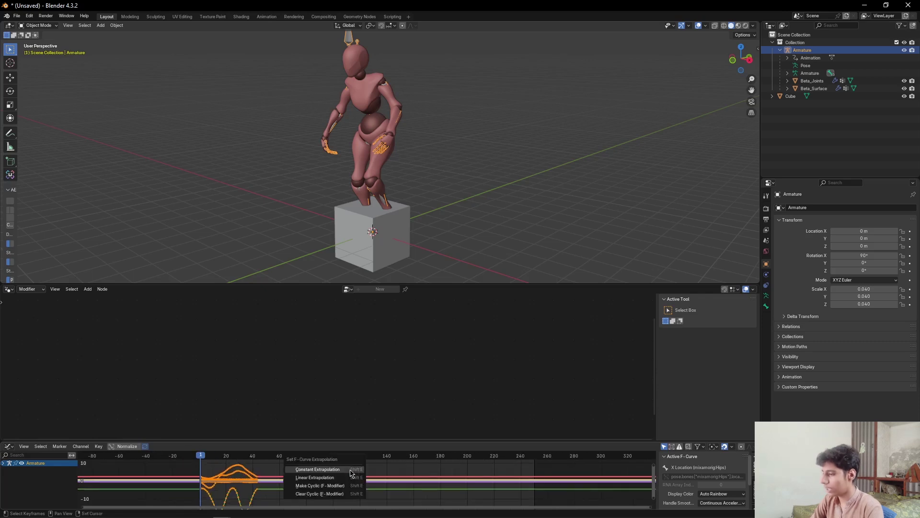
{"action": "left_click", "coordinate": [330, 486]}
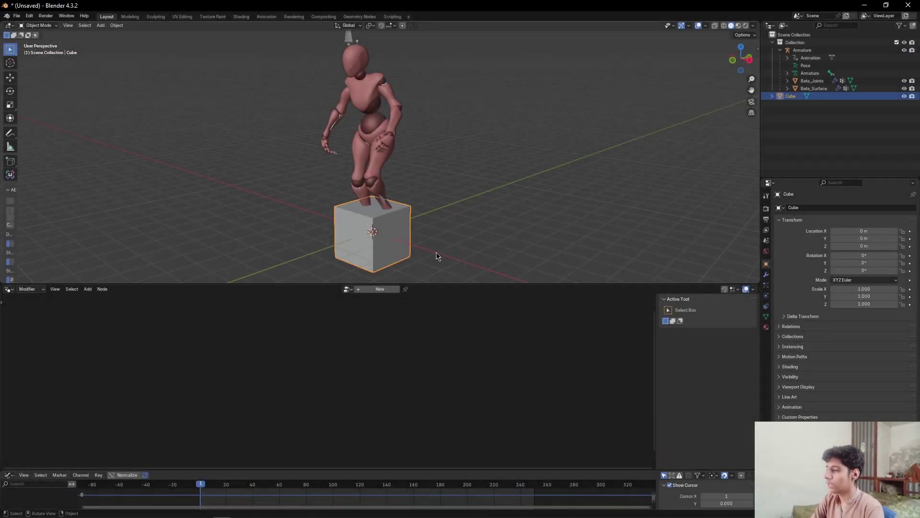
Step: Create a new geometry node group on the cube and enlarge the node editor around its nodes
{"action": "left_click", "coordinate": [380, 289]}
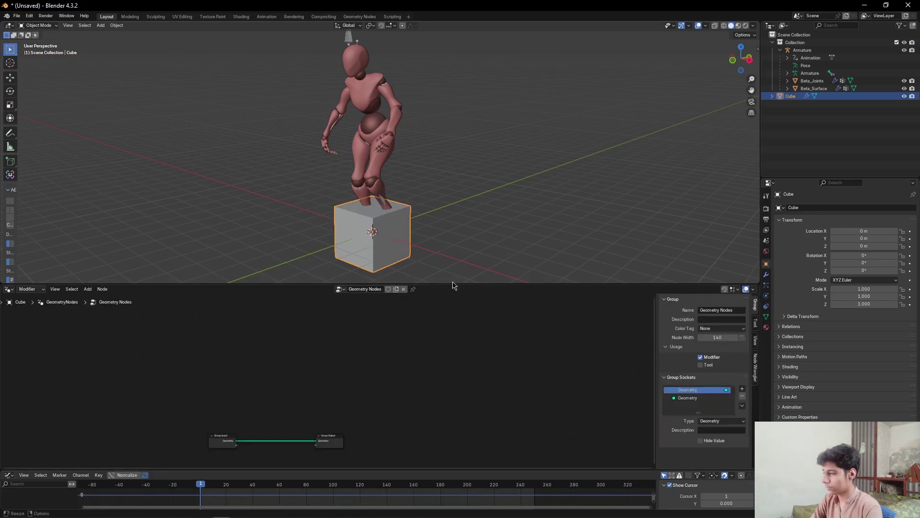
{"action": "key", "text": "Home"}
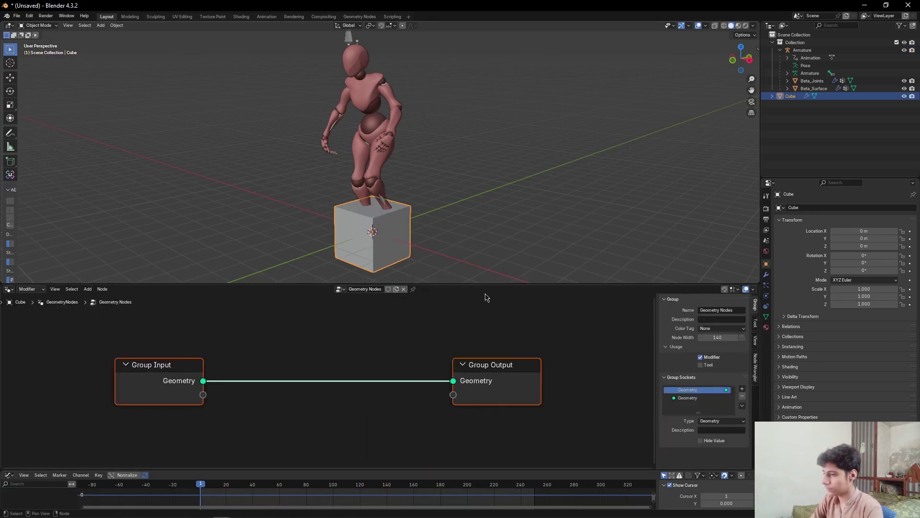
{"action": "left_click_drag", "start_coordinate": [486, 284], "coordinate": [479, 171]}
{"action": "scroll", "coordinate": [417, 273], "scroll_direction": "down", "scroll_amount": 2}
Step: Add a Simulation zone to the node tree, placed above the link between Group Input and Group Output
{"action": "key", "text": "shift+a"}
{"action": "mouse_move", "coordinate": [430, 289]}
{"action": "left_click", "coordinate": [417, 229]}
{"action": "type", "text": "s"}
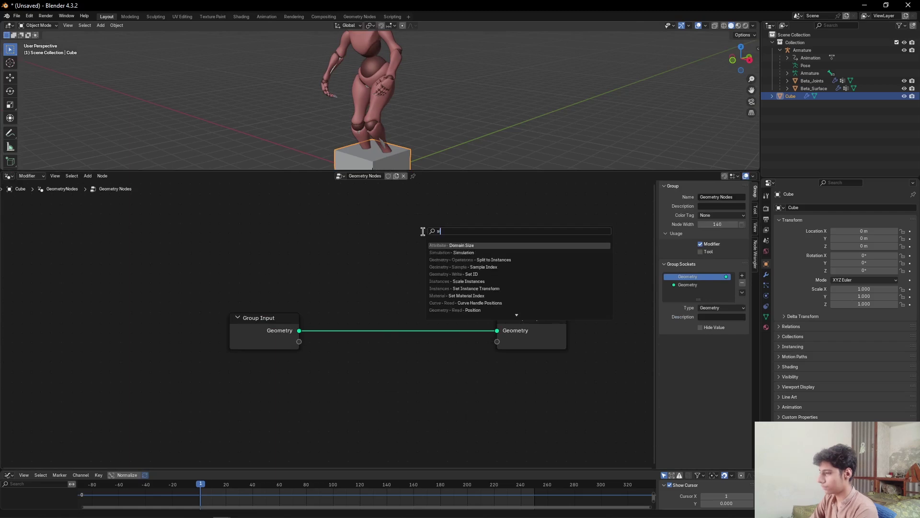
{"action": "type", "text": "imula"}
{"action": "key", "text": "Return"}
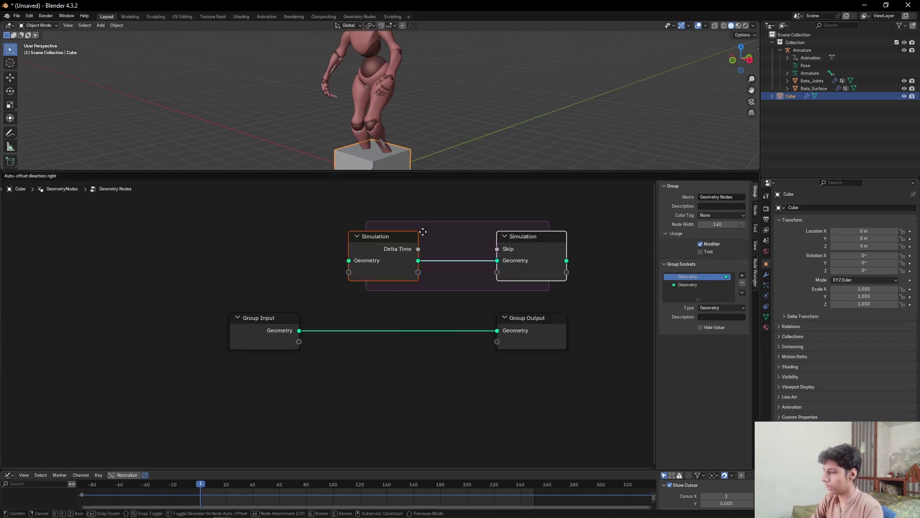
{"action": "left_click", "coordinate": [357, 230]}
Step: Cut the direct link between Group Input and Group Output and route the geometry through the Simulation zone instead
{"action": "left_click_drag", "start_coordinate": [247, 324], "coordinate": [147, 353]}
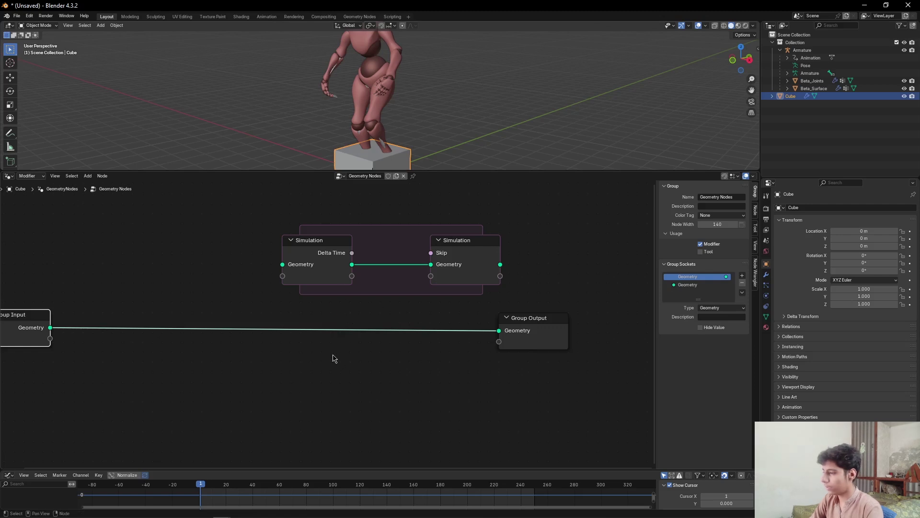
{"action": "right_click_drag", "start_coordinate": [271, 225], "coordinate": [272, 224], "text": "ctrl"}
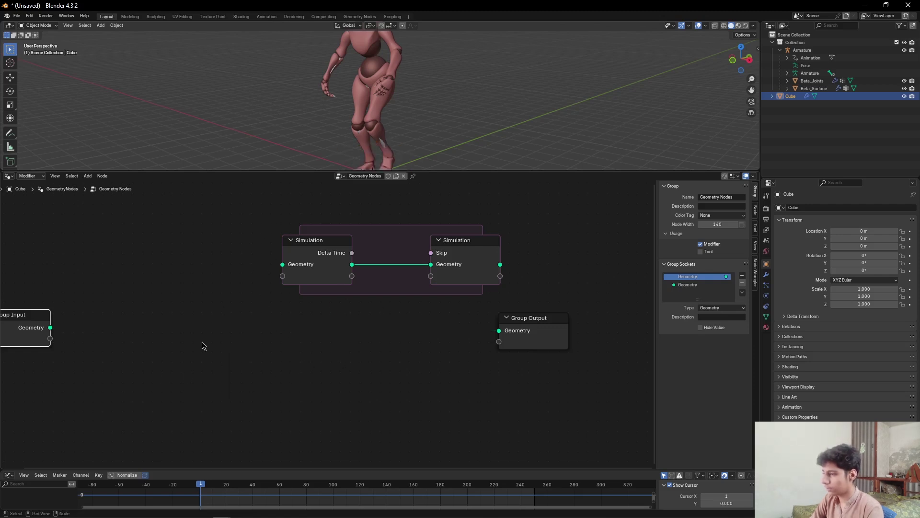
{"action": "key", "text": "Home"}
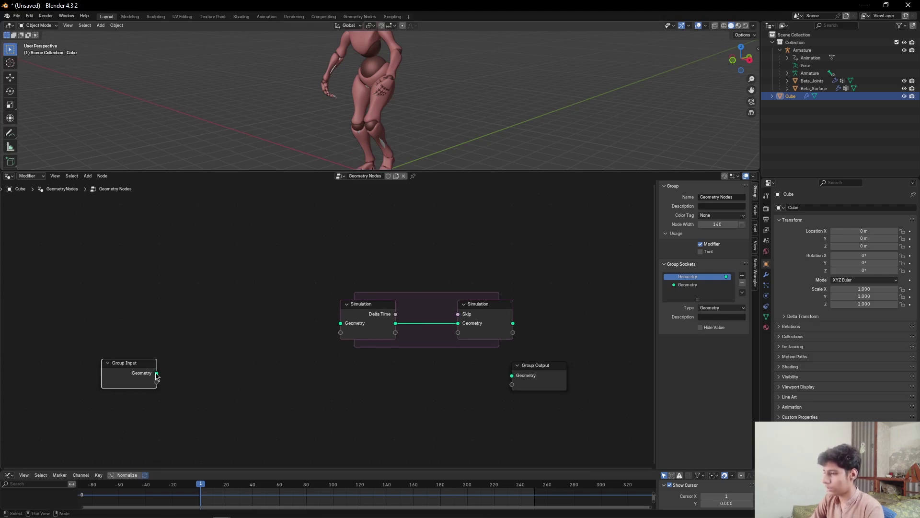
{"action": "left_click_drag", "start_coordinate": [157, 374], "coordinate": [341, 323]}
{"action": "left_click_drag", "start_coordinate": [308, 230], "coordinate": [512, 376]}
{"action": "left_click", "coordinate": [385, 350]}
{"action": "key", "text": "Home"}
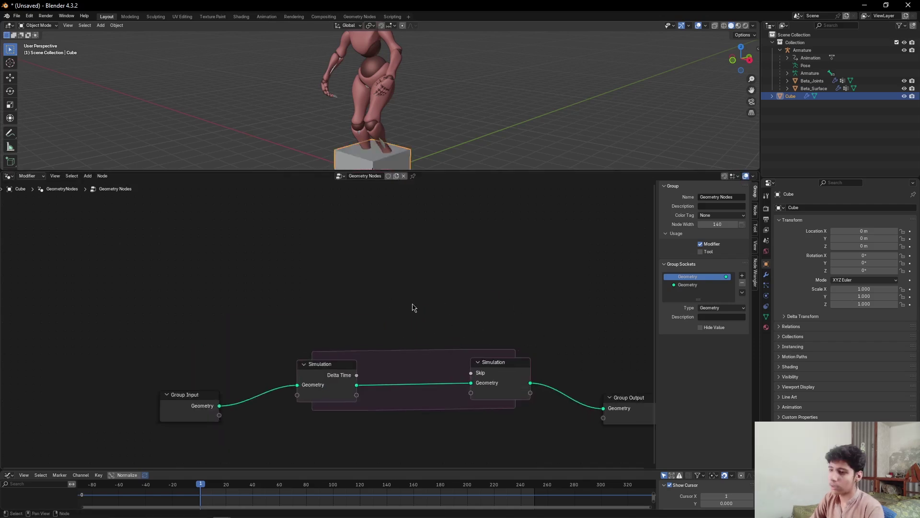
Step: Pin the cube's Geometry Nodes tree in the node editor so it is kept when other objects are selected
{"action": "left_click", "coordinate": [817, 89]}
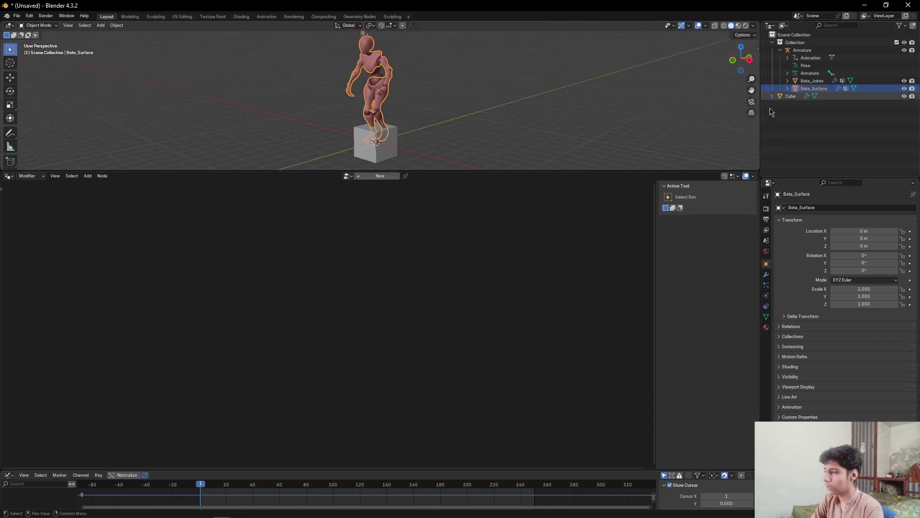
{"action": "scroll", "coordinate": [446, 163], "scroll_direction": "up", "scroll_amount": 3}
{"action": "scroll", "coordinate": [423, 146], "scroll_direction": "down", "scroll_amount": 2}
{"action": "middle_click_drag", "start_coordinate": [400, 155], "coordinate": [402, 137], "text": "shift"}
{"action": "left_click", "coordinate": [398, 126]}
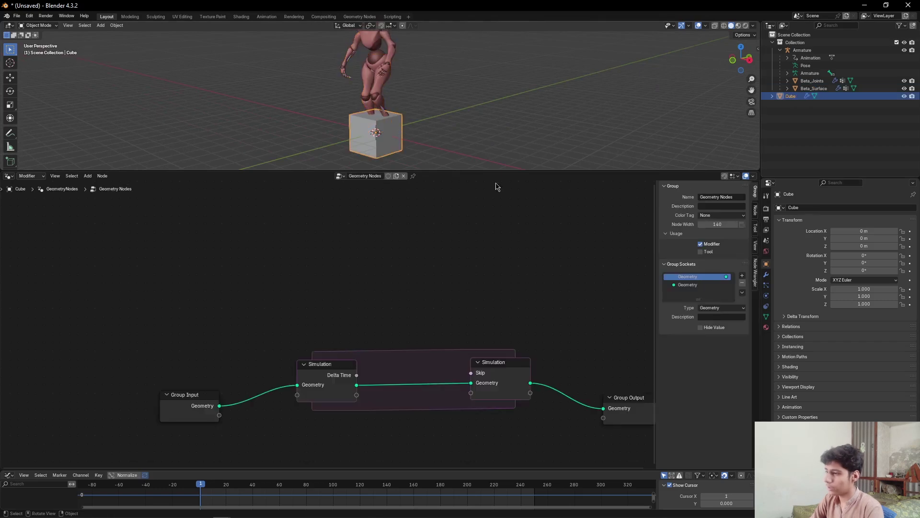
{"action": "scroll", "coordinate": [409, 185], "scroll_direction": "up", "scroll_amount": 1}
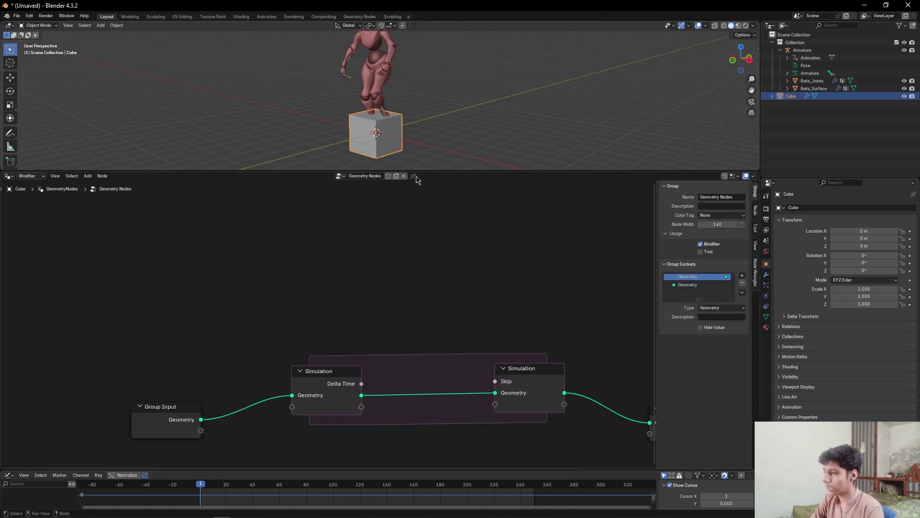
{"action": "left_click", "coordinate": [414, 177]}
{"action": "scroll", "coordinate": [367, 249], "scroll_direction": "down", "scroll_amount": 1}
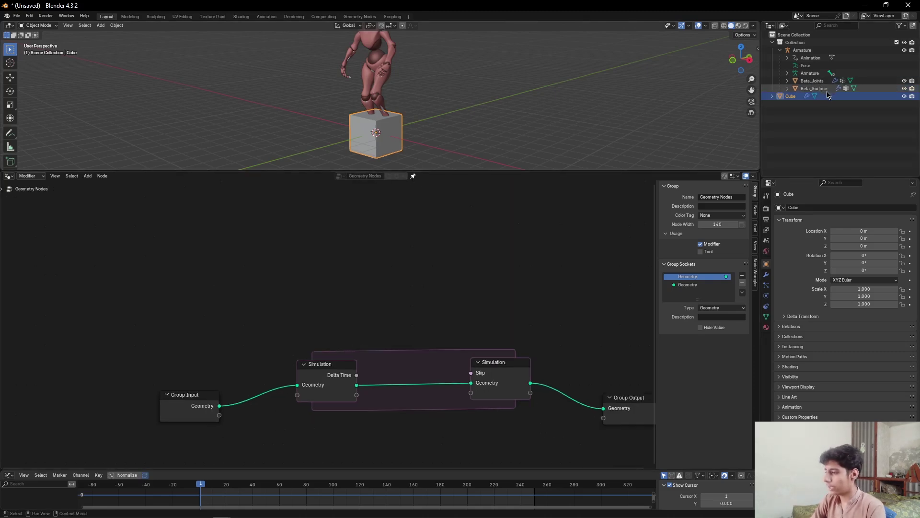
Step: Add an Object Info node referencing Beta_Surface above the Group Input and Simulation nodes
{"action": "left_click_drag", "start_coordinate": [828, 95], "coordinate": [256, 272]}
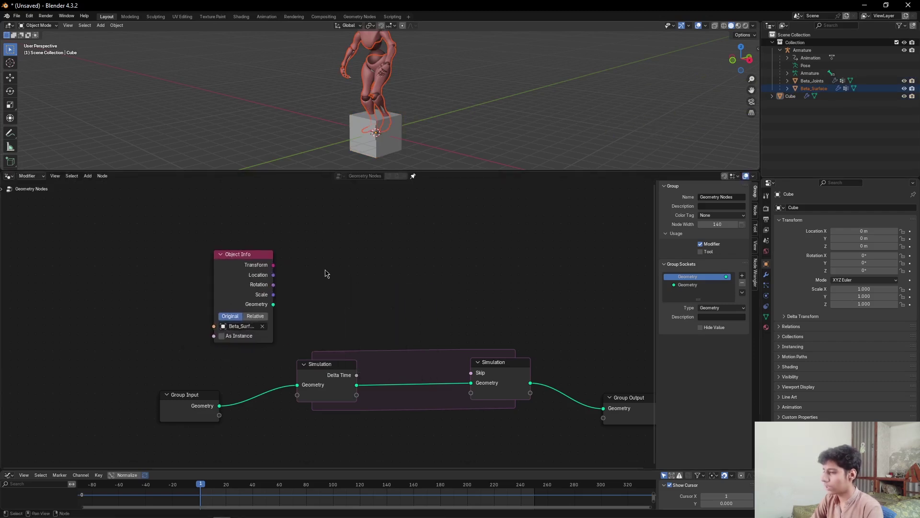
{"action": "scroll", "coordinate": [326, 270], "scroll_direction": "down", "scroll_amount": 3}
{"action": "middle_click_drag", "start_coordinate": [371, 251], "coordinate": [349, 267]}
{"action": "scroll", "coordinate": [325, 286], "scroll_direction": "up", "scroll_amount": 2}
{"action": "middle_click_drag", "start_coordinate": [309, 305], "coordinate": [325, 293]}
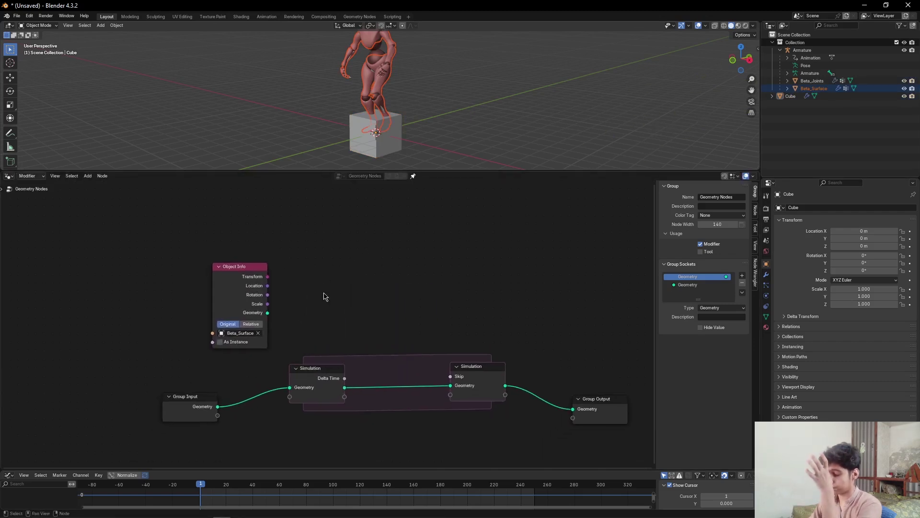
Step: Hide the node editor's sidebar and add a Mesh to Volume node fed by the Object Info geometry
{"action": "key", "text": "n"}
{"action": "key", "text": "shift+a"}
{"action": "left_click", "coordinate": [418, 270]}
{"action": "key", "text": "Escape"}
{"action": "key", "text": "shift+a"}
{"action": "type", "text": "mesh to volume"}
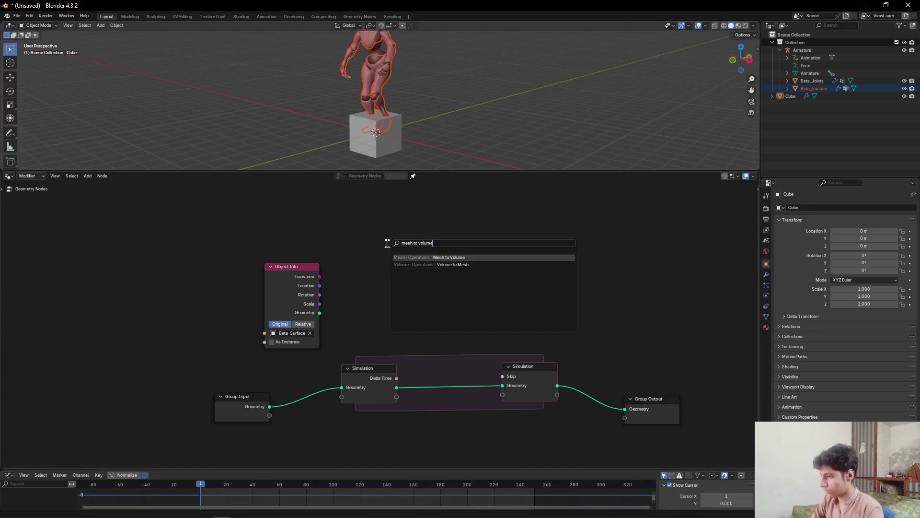
{"action": "key", "text": "Return"}
{"action": "left_click", "coordinate": [369, 266]}
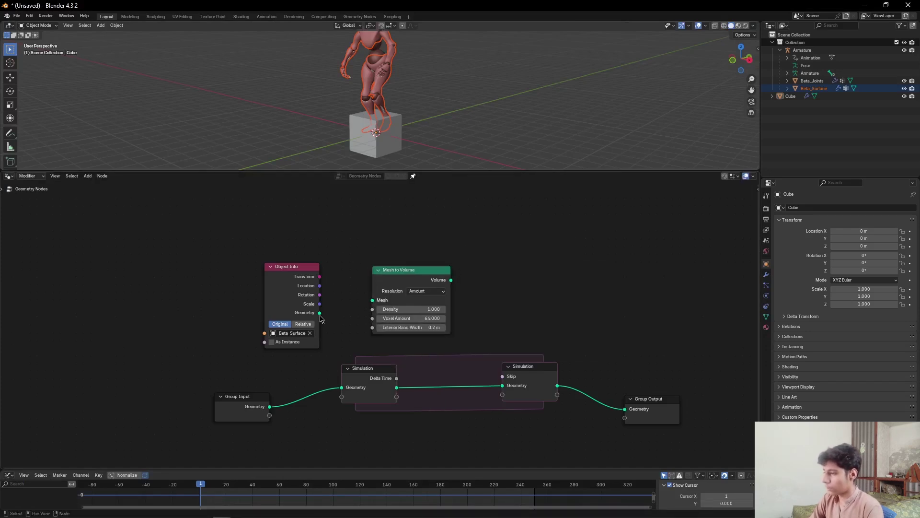
{"action": "left_click_drag", "start_coordinate": [320, 313], "coordinate": [369, 303]}
{"action": "left_click_drag", "start_coordinate": [437, 283], "coordinate": [402, 281]}
Step: Add a Distribute Points in Volume node fed by the volume from Mesh to Volume
{"action": "middle_click_drag", "start_coordinate": [476, 287], "coordinate": [381, 307]}
{"action": "left_click_drag", "start_coordinate": [321, 298], "coordinate": [414, 309]}
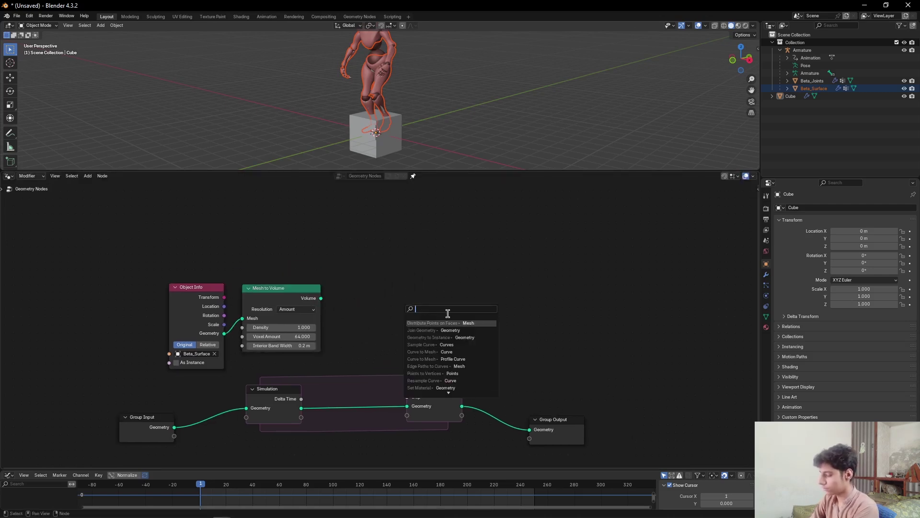
{"action": "type", "text": "distr"}
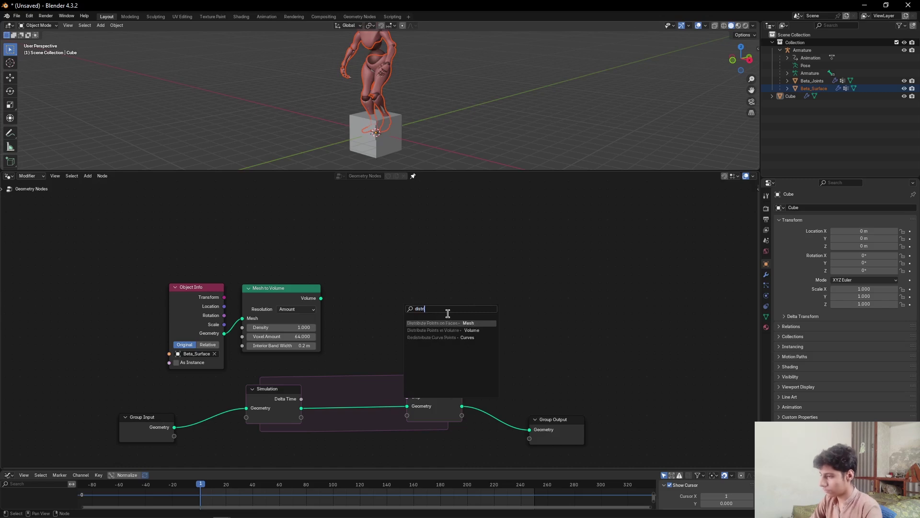
{"action": "left_click", "coordinate": [436, 330]}
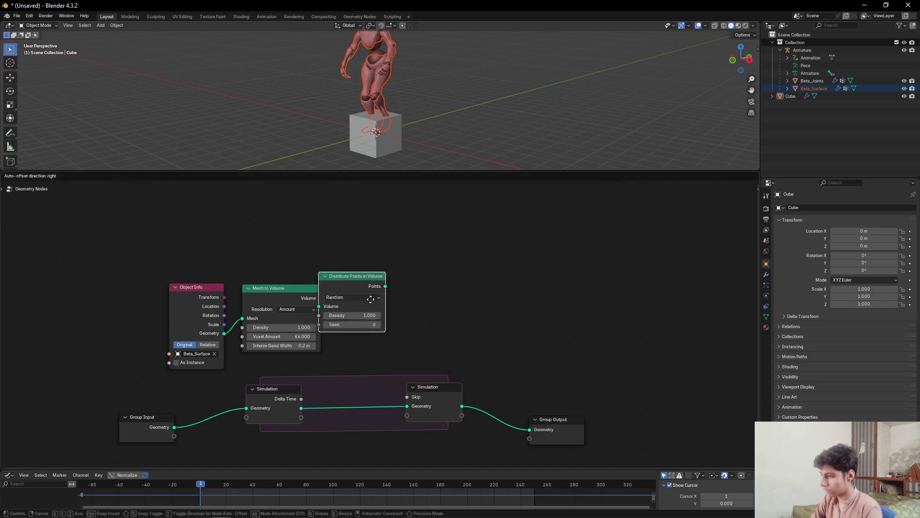
{"action": "left_click", "coordinate": [385, 320]}
{"action": "scroll", "coordinate": [393, 354], "scroll_direction": "up", "scroll_amount": 1}
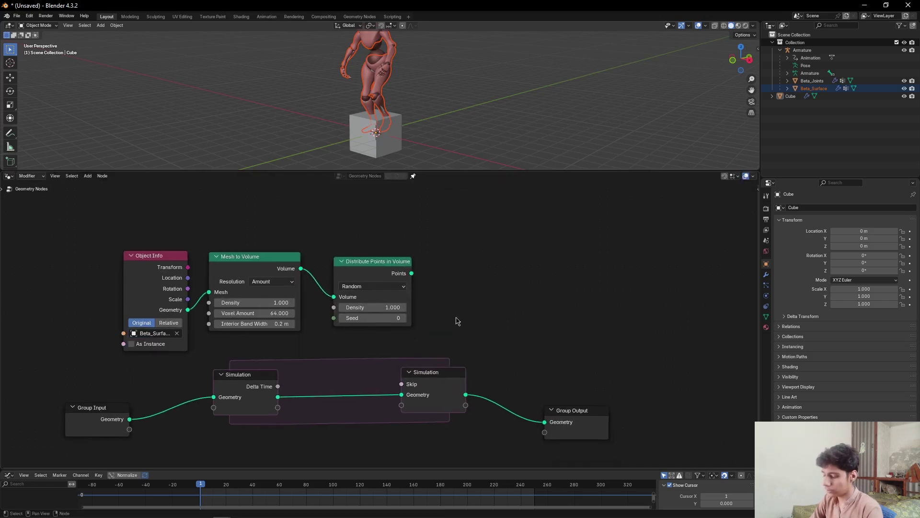
Step: Set the density of the Distribute Points in Volume node to 500
{"action": "left_click", "coordinate": [371, 306]}
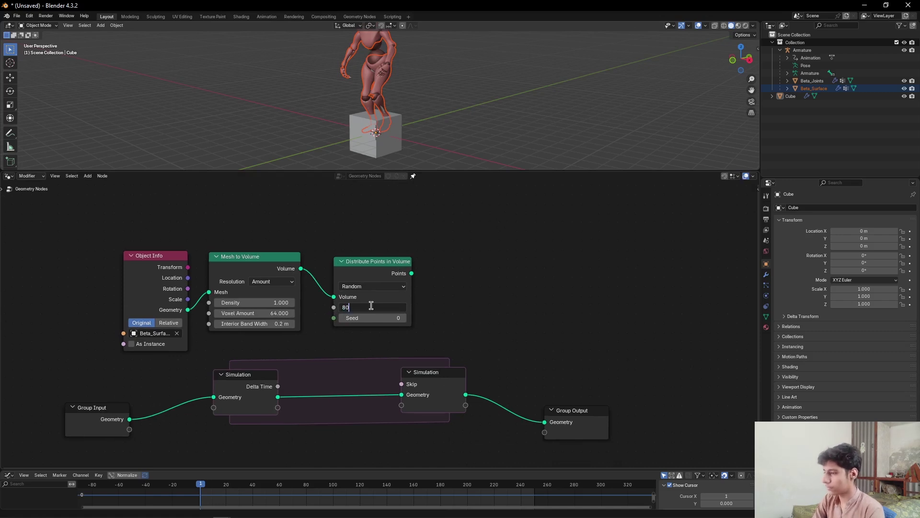
{"action": "type", "text": "500"}
{"action": "key", "text": "Return"}
{"action": "scroll", "coordinate": [377, 299], "scroll_direction": "down", "scroll_amount": 2}
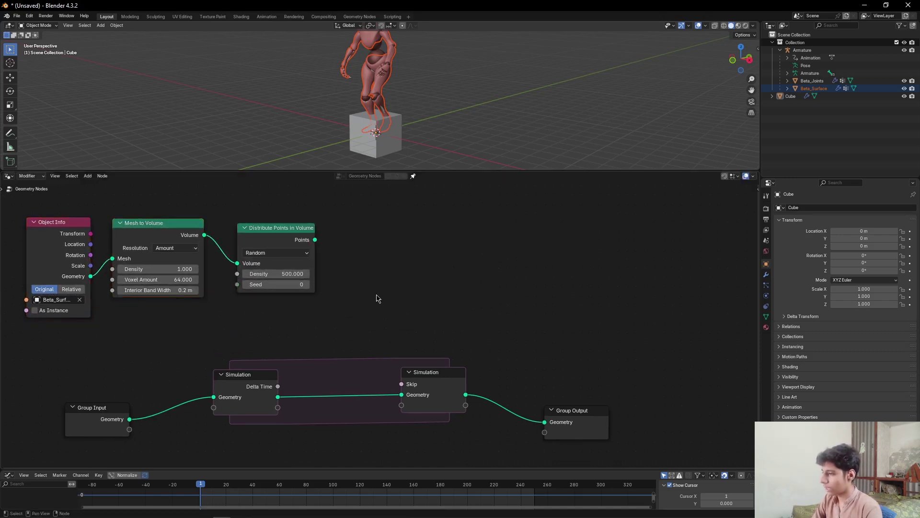
Step: Insert a Join Geometry node on the link inside the Simulation zone
{"action": "scroll", "coordinate": [378, 320], "scroll_direction": "up", "scroll_amount": 1}
{"action": "key", "text": "shift+a"}
{"action": "left_click", "coordinate": [445, 283]}
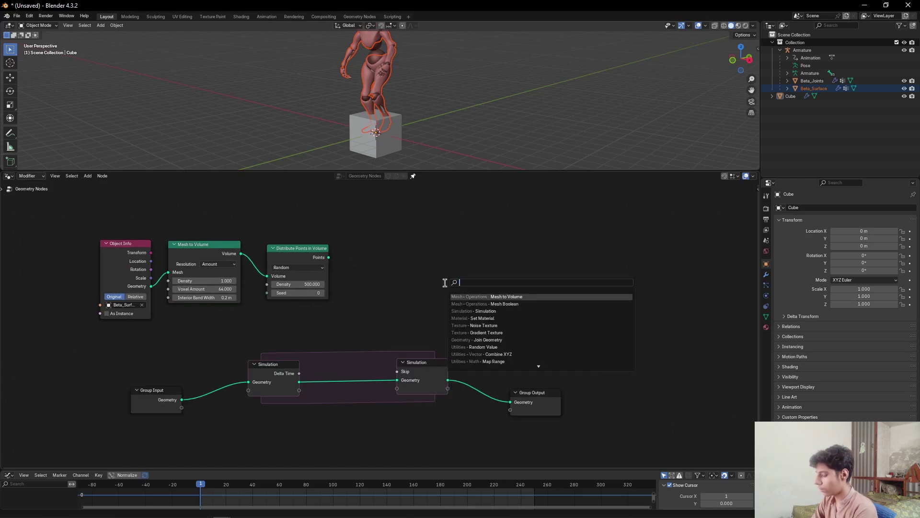
{"action": "type", "text": "jo"}
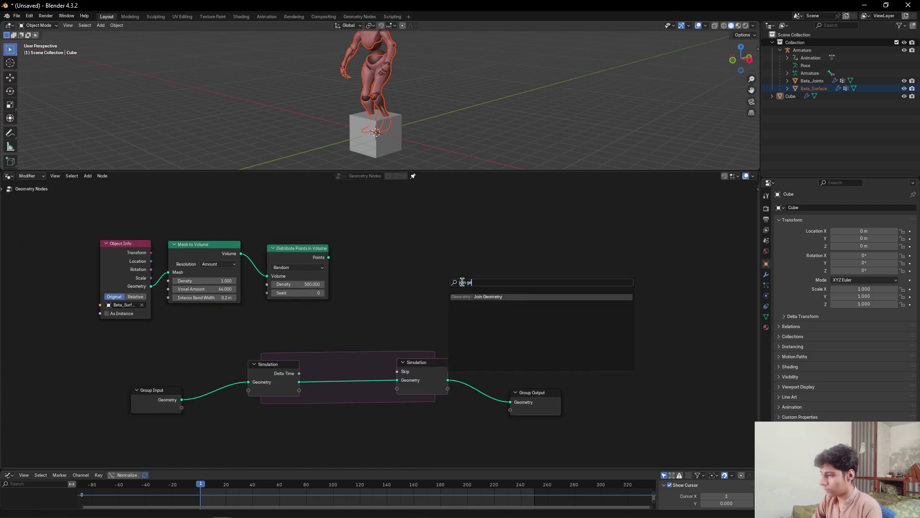
{"action": "type", "text": "in ge"}
{"action": "key", "text": "Return"}
{"action": "left_click", "coordinate": [311, 378]}
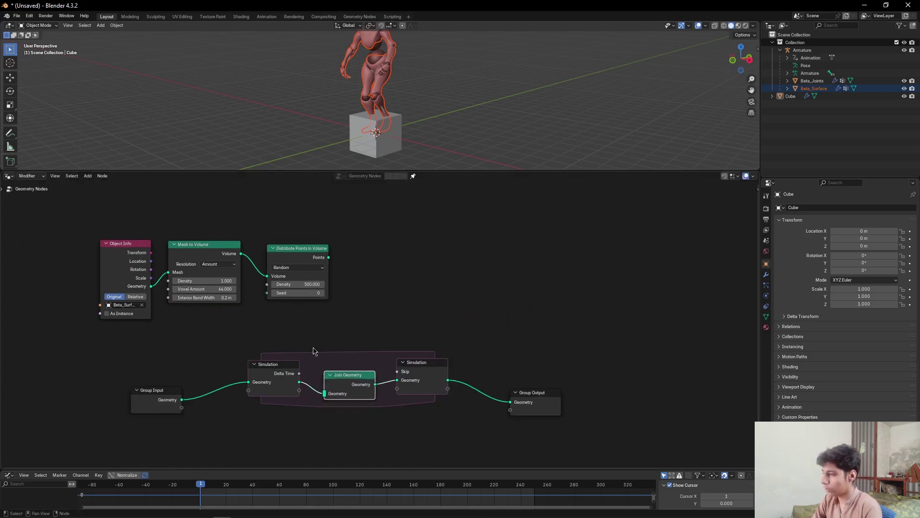
{"action": "left_click", "coordinate": [378, 318]}
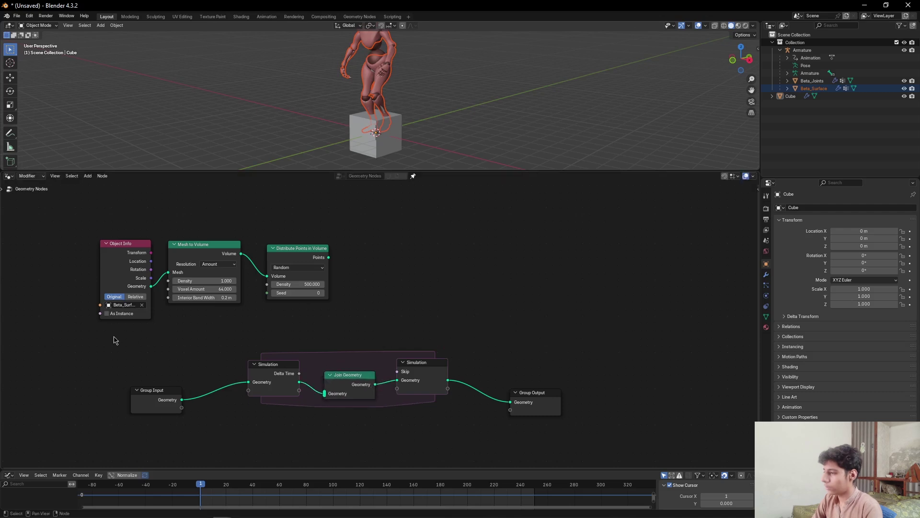
Step: Connect the points from Distribute Points in Volume to the Join Geometry node inside the Simulation zone
{"action": "left_click_drag", "start_coordinate": [115, 361], "coordinate": [384, 267]}
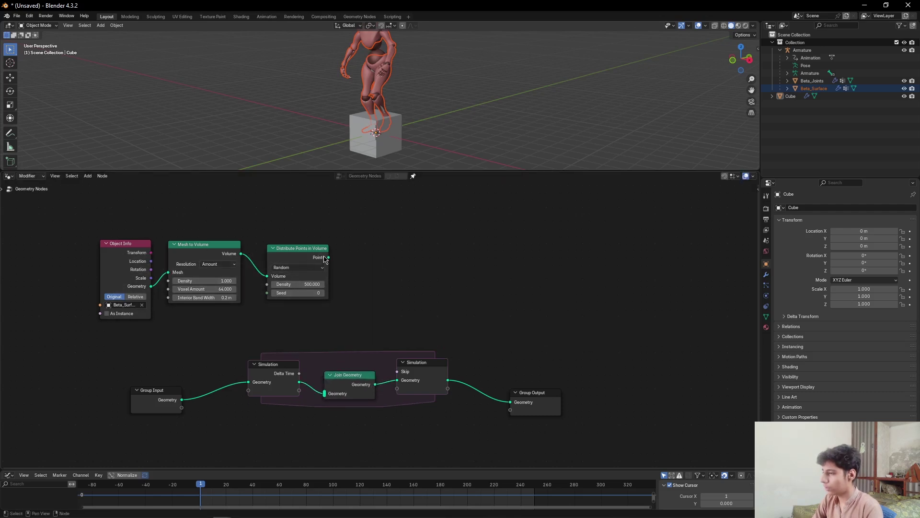
{"action": "left_click_drag", "start_coordinate": [297, 254], "coordinate": [383, 297]}
{"action": "left_click", "coordinate": [321, 323]}
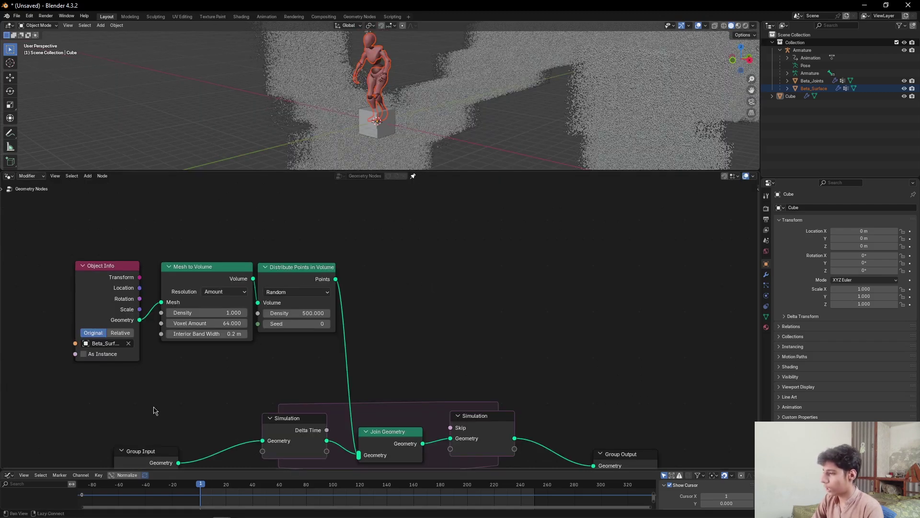
Step: Switch the Object Info node for Beta_Surface from Original to Relative transform space
{"action": "left_click_drag", "start_coordinate": [153, 411], "coordinate": [304, 384], "text": "alt"}
{"action": "scroll", "coordinate": [304, 383], "scroll_direction": "up", "scroll_amount": 3}
{"action": "left_click_drag", "start_coordinate": [260, 242], "coordinate": [308, 303], "text": "alt"}
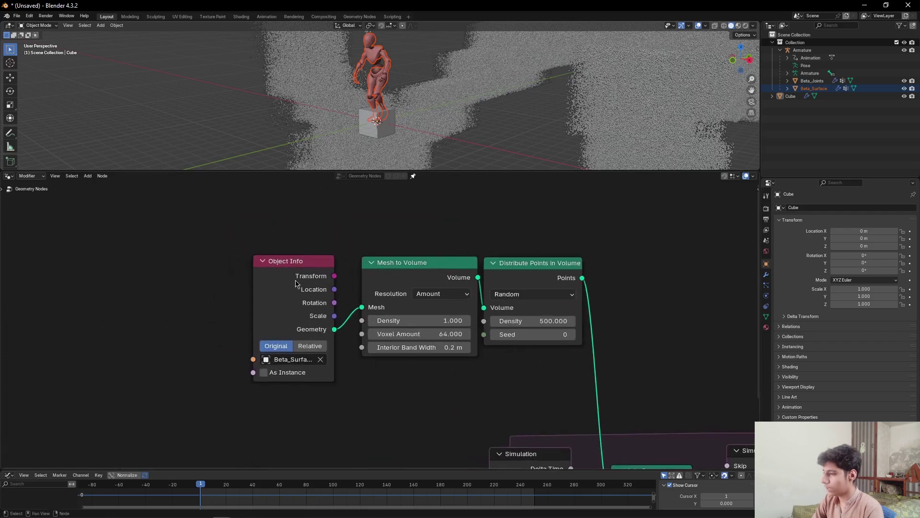
{"action": "left_click", "coordinate": [297, 283]}
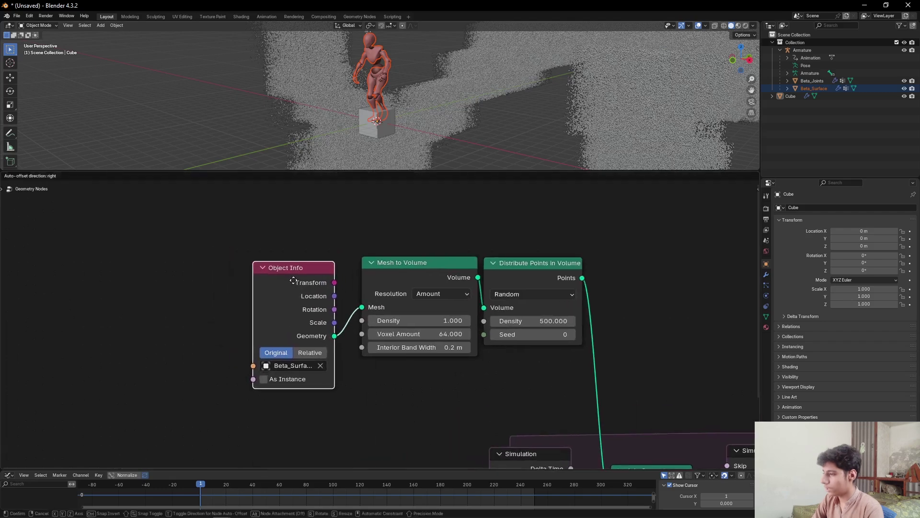
{"action": "left_click", "coordinate": [310, 346]}
{"action": "scroll", "coordinate": [288, 288], "scroll_direction": "down", "scroll_amount": 3}
{"action": "scroll", "coordinate": [518, 302], "scroll_direction": "up", "scroll_amount": 1}
{"action": "scroll", "coordinate": [493, 275], "scroll_direction": "up", "scroll_amount": 1}
Step: Add a Scene Time node and connect its Frame output to the seed of Distribute Points in Volume
{"action": "key", "text": "shift+a"}
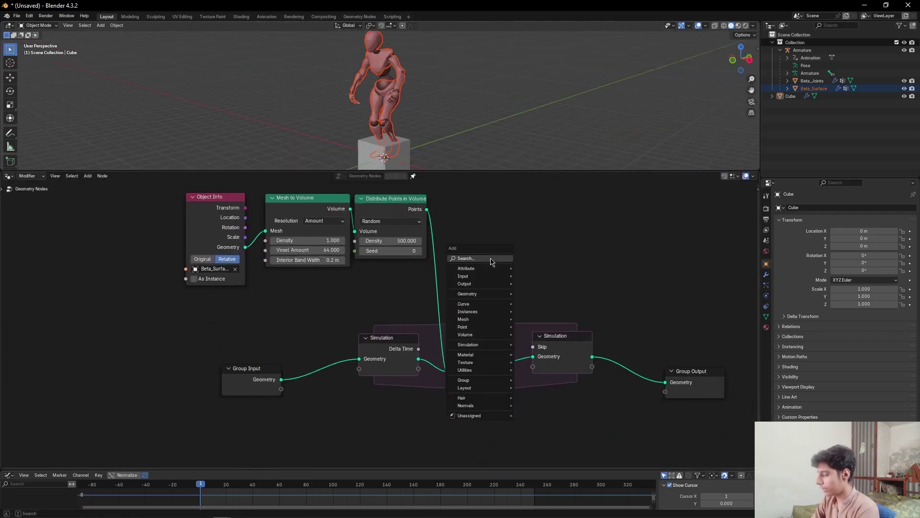
{"action": "left_click", "coordinate": [491, 260]}
{"action": "type", "text": "sc"}
{"action": "key", "text": "Return"}
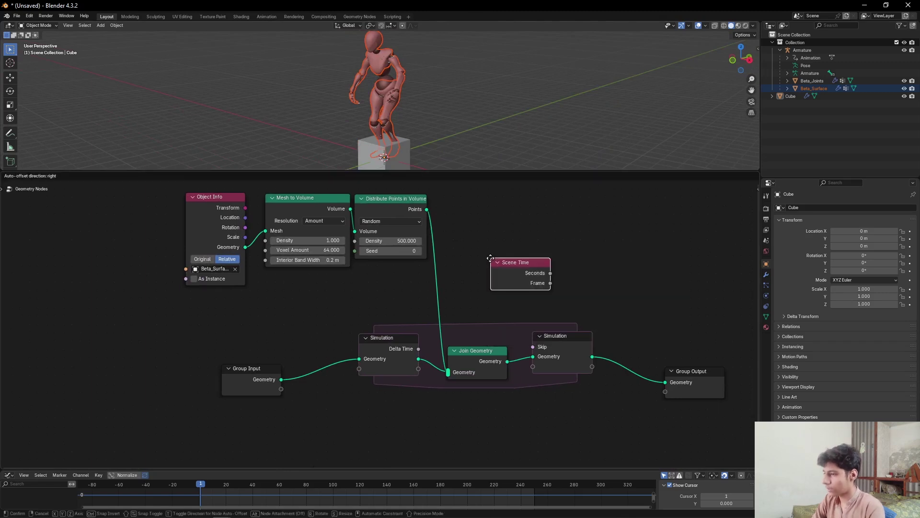
{"action": "left_click", "coordinate": [306, 283]}
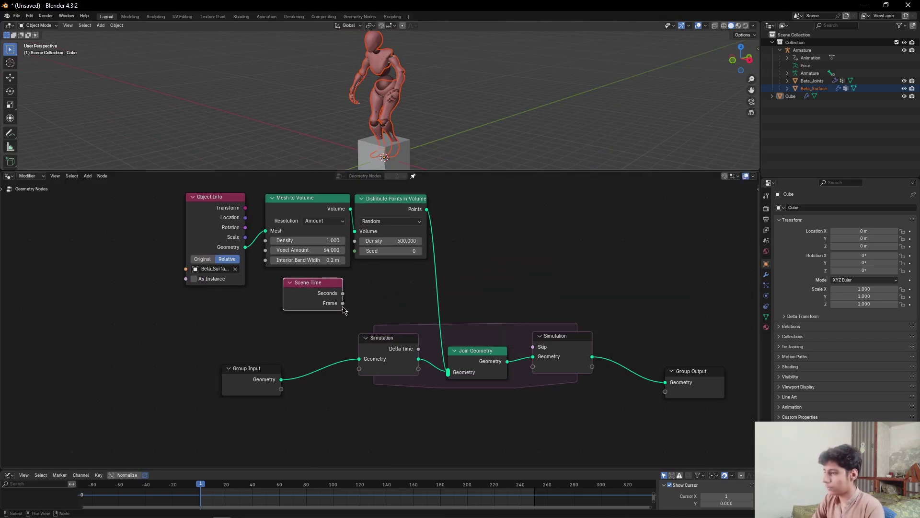
{"action": "left_click_drag", "start_coordinate": [343, 303], "coordinate": [390, 289]}
{"action": "left_click_drag", "start_coordinate": [352, 252], "coordinate": [353, 252]}
{"action": "left_click", "coordinate": [380, 280]}
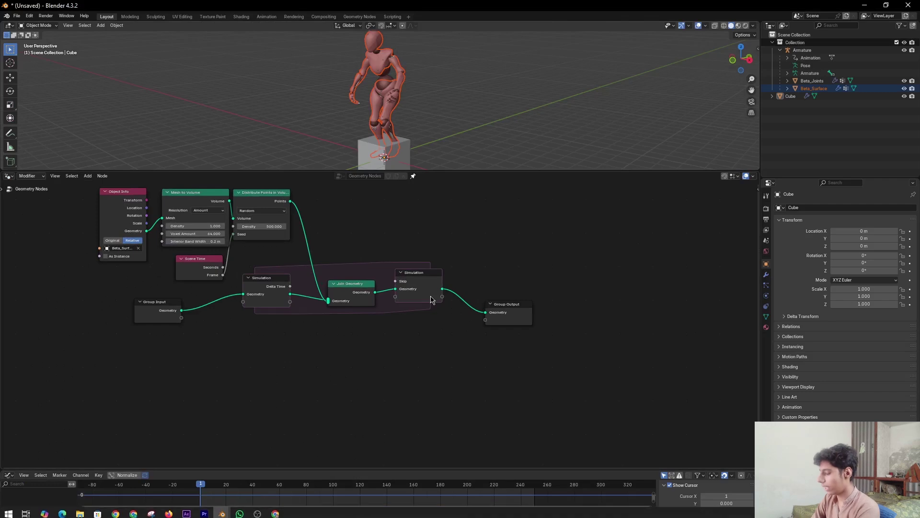
Step: Insert a Set Point Radius node between Join Geometry and the Simulation zone's output
{"action": "key", "text": "shift+a"}
{"action": "left_click", "coordinate": [431, 296]}
{"action": "type", "text": "set point"}
{"action": "key", "text": "Return"}
{"action": "left_click", "coordinate": [385, 276]}
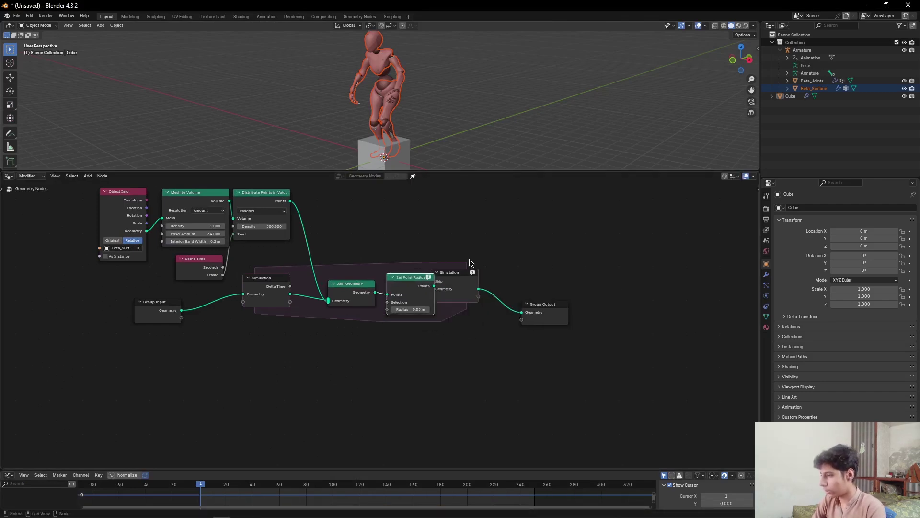
Step: Insert a Store Named Attribute node between Set Point Radius and the Simulation zone's output
{"action": "middle_click_drag", "start_coordinate": [526, 243], "coordinate": [451, 265]}
{"action": "key", "text": "shift+a"}
{"action": "type", "text": "store"}
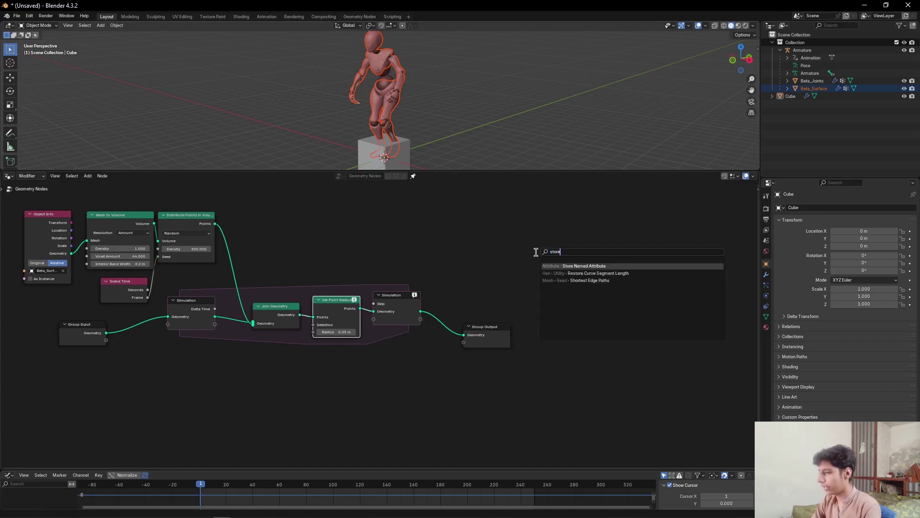
{"action": "key", "text": "Return"}
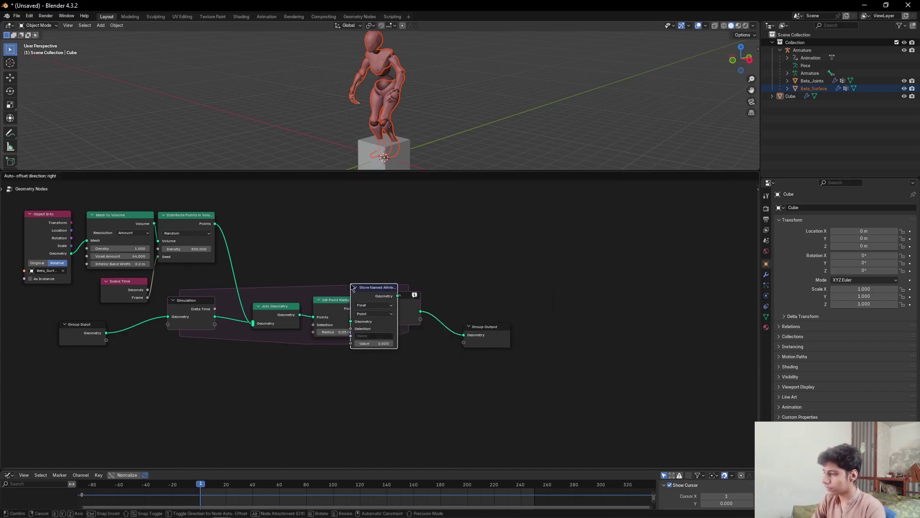
{"action": "left_click", "coordinate": [379, 288]}
{"action": "scroll", "coordinate": [467, 307], "scroll_direction": "up", "scroll_amount": 3}
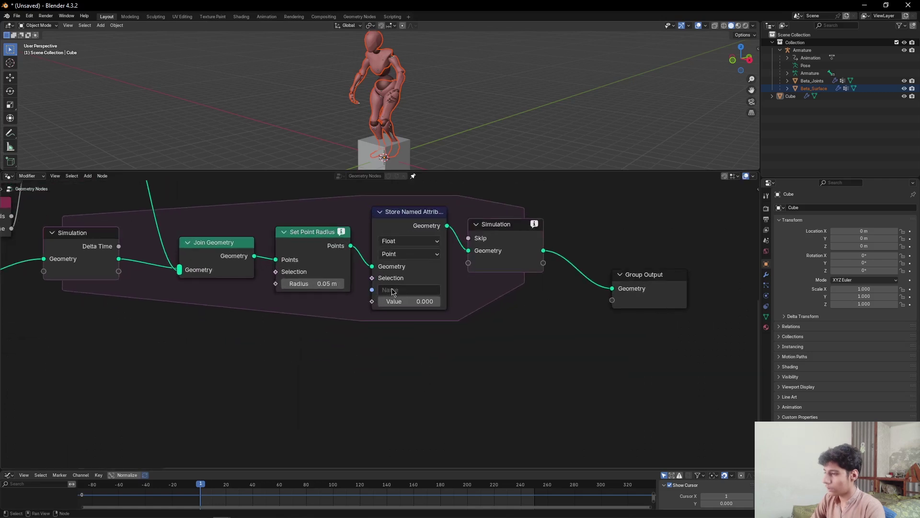
{"action": "scroll", "coordinate": [380, 339], "scroll_direction": "down", "scroll_amount": 3}
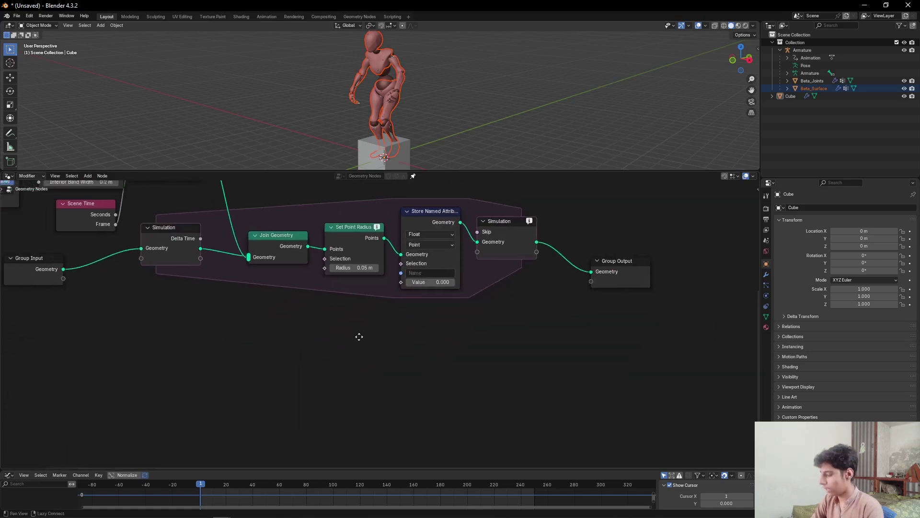
Step: Add a Named Attribute node below the Simulation zone
{"action": "key", "text": "shift+a"}
{"action": "type", "text": "named"}
{"action": "key", "text": "Return"}
{"action": "left_click", "coordinate": [284, 333]}
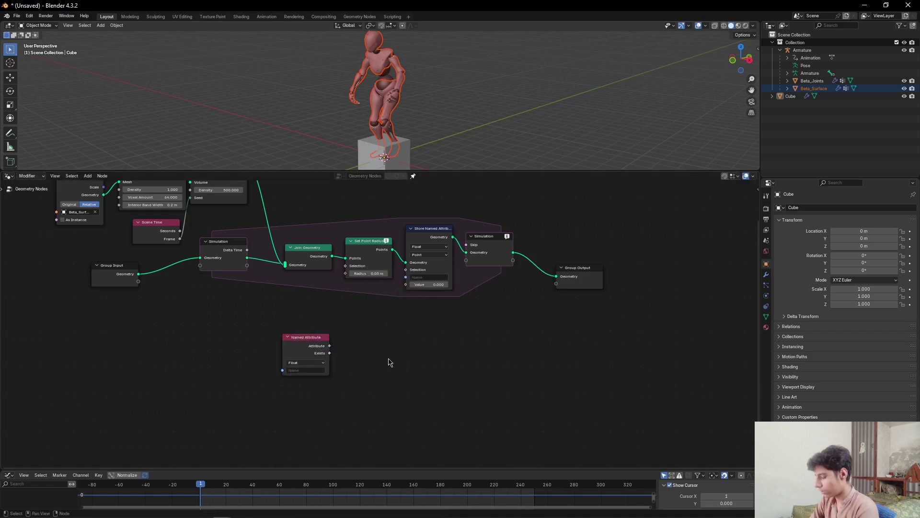
Step: Add a Math node set to Add beside the Named Attribute node
{"action": "key", "text": "shift+a"}
{"action": "type", "text": "math nod"}
{"action": "key", "text": "BackSpace"}
{"action": "key", "text": "BackSpace"}
{"action": "key", "text": "BackSpace"}
{"action": "key", "text": "Return"}
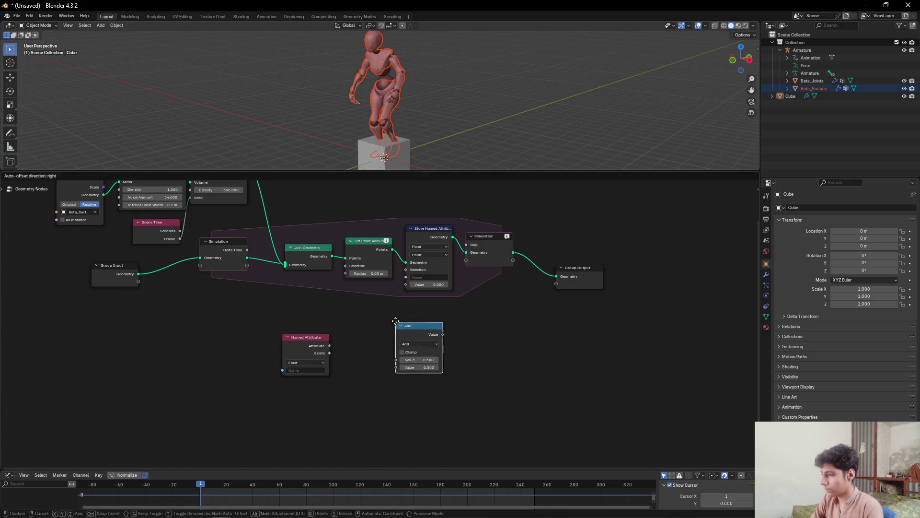
{"action": "left_click", "coordinate": [380, 319]}
{"action": "scroll", "coordinate": [342, 363], "scroll_direction": "up", "scroll_amount": 1}
{"action": "scroll", "coordinate": [340, 364], "scroll_direction": "up", "scroll_amount": 1}
{"action": "middle_click_drag", "start_coordinate": [339, 368], "coordinate": [313, 343]}
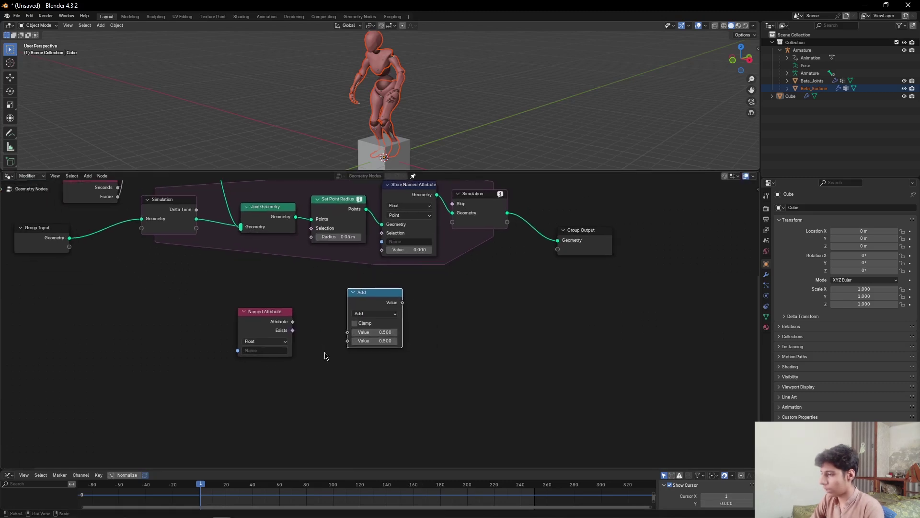
Step: Connect the Named Attribute's Attribute output to the Add node's first value and the Add result to Store Named Attribute's Value
{"action": "left_click_drag", "start_coordinate": [293, 323], "coordinate": [347, 332]}
{"action": "left_click_drag", "start_coordinate": [369, 293], "coordinate": [326, 294]}
{"action": "middle_click_drag", "start_coordinate": [376, 300], "coordinate": [354, 340]}
{"action": "left_click_drag", "start_coordinate": [338, 342], "coordinate": [483, 336]}
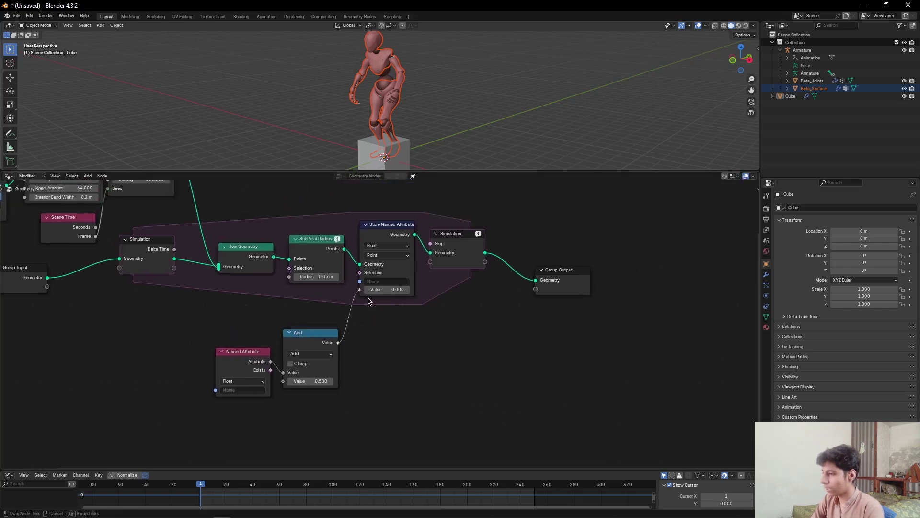
{"action": "left_click_drag", "start_coordinate": [369, 308], "coordinate": [370, 307]}
Step: Drive Set Point Radius's Radius from the Named Attribute's Attribute output through a Map Range node
{"action": "left_click_drag", "start_coordinate": [243, 356], "coordinate": [212, 342]}
{"action": "left_click_drag", "start_coordinate": [294, 280], "coordinate": [293, 279]}
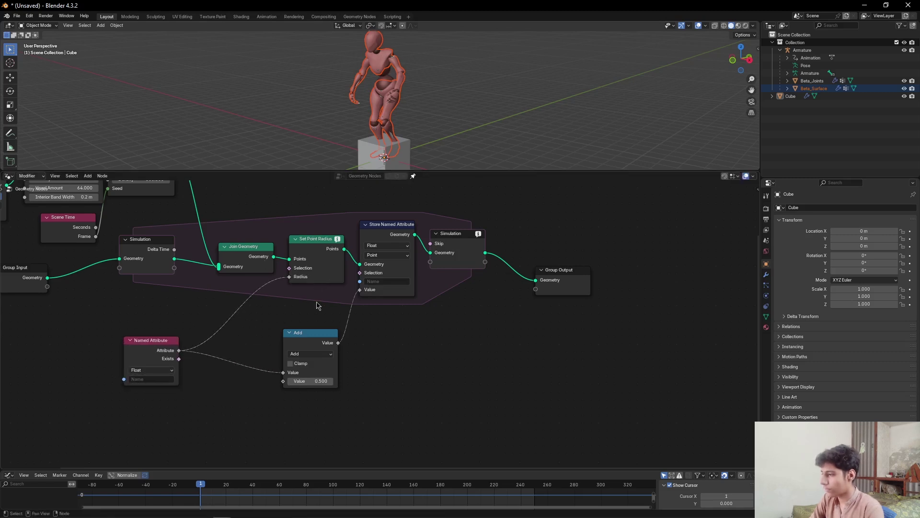
{"action": "scroll", "coordinate": [371, 344], "scroll_direction": "down", "scroll_amount": 4}
{"action": "key", "text": "shift+a"}
{"action": "left_click", "coordinate": [365, 281]}
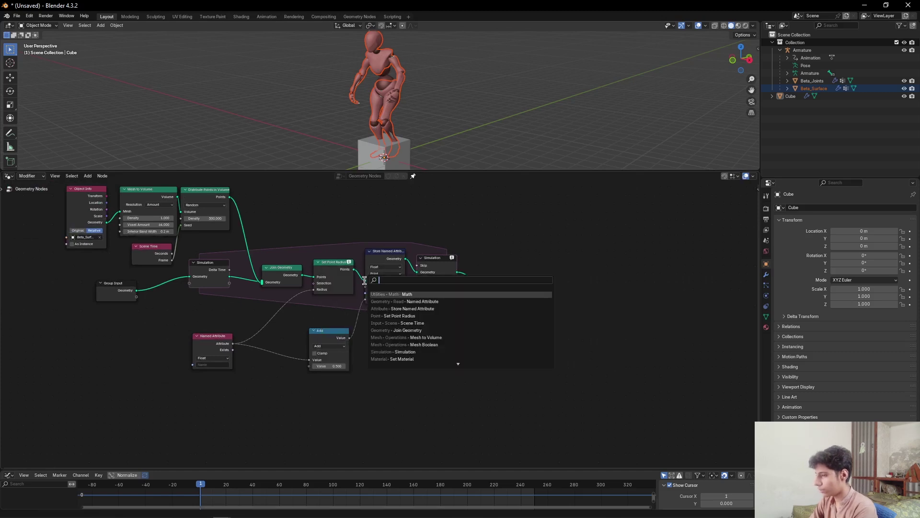
{"action": "type", "text": "map range"}
{"action": "key", "text": "Return"}
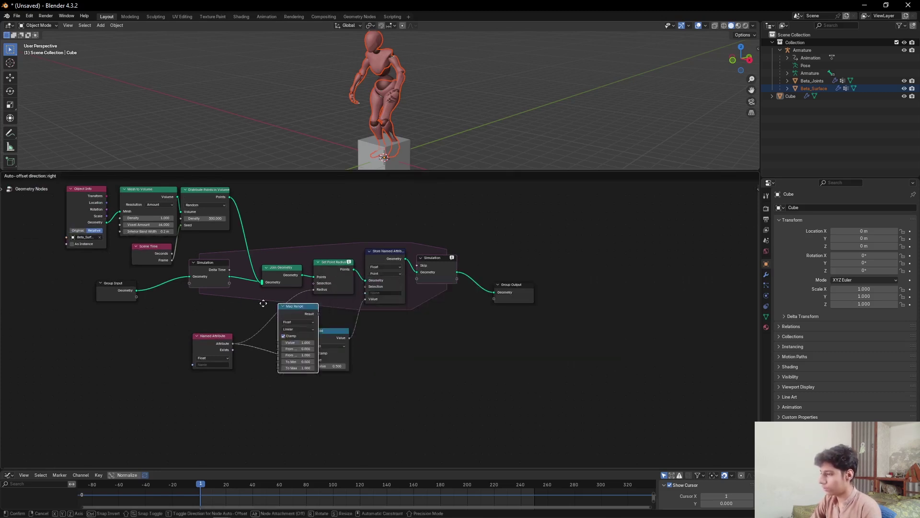
{"action": "left_click", "coordinate": [246, 289]}
{"action": "scroll", "coordinate": [196, 370], "scroll_direction": "up", "scroll_amount": 1}
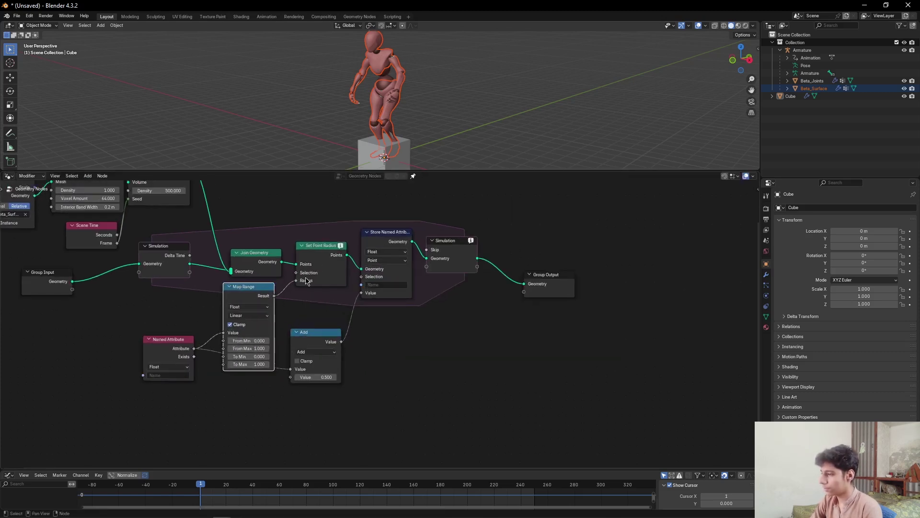
{"action": "scroll", "coordinate": [218, 358], "scroll_direction": "up", "scroll_amount": 3}
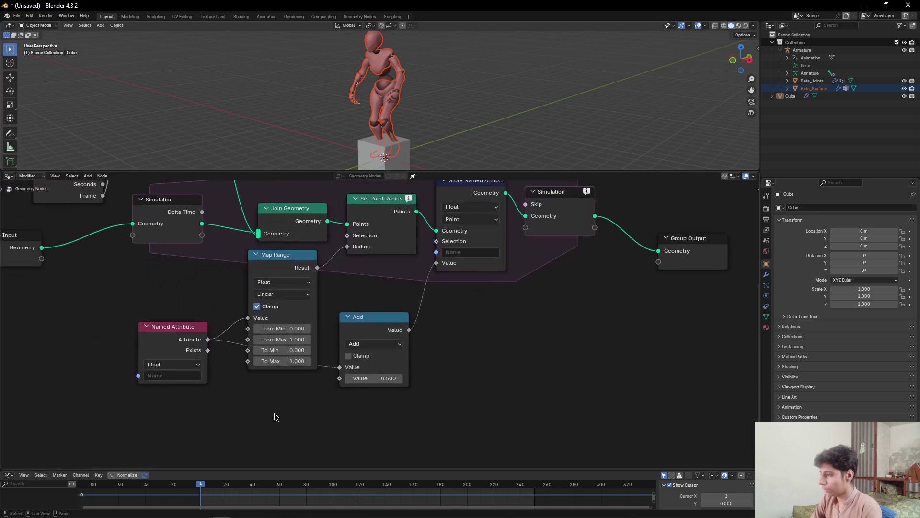
{"action": "scroll", "coordinate": [321, 407], "scroll_direction": "up", "scroll_amount": 1}
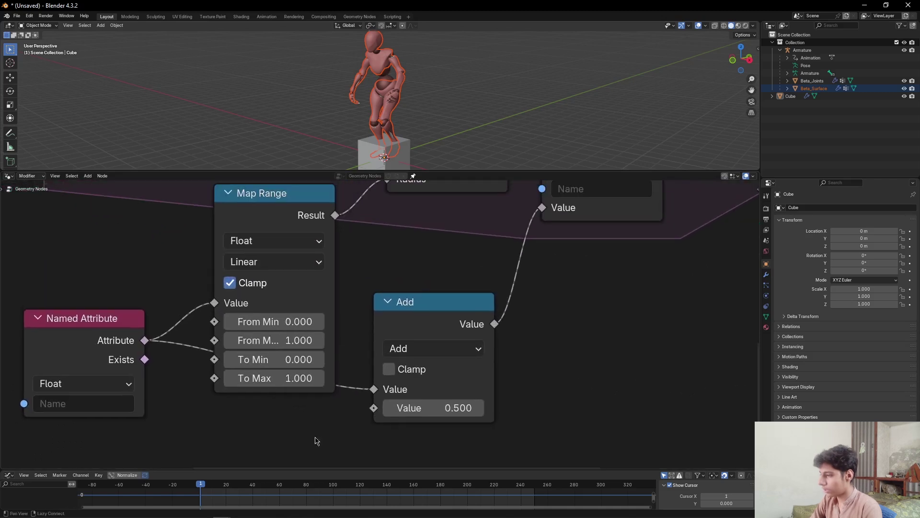
Step: Set the Map Range node's To Max to 0 and To Min to 0.03
{"action": "left_click", "coordinate": [266, 381]}
{"action": "type", "text": "0"}
{"action": "key", "text": "Return"}
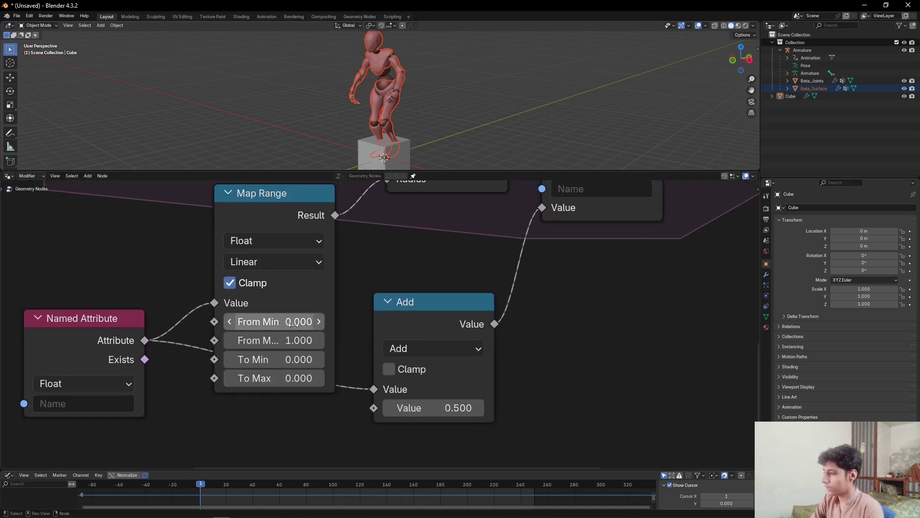
{"action": "scroll", "coordinate": [488, 112], "scroll_direction": "up", "scroll_amount": 2}
{"action": "left_click", "coordinate": [287, 357]}
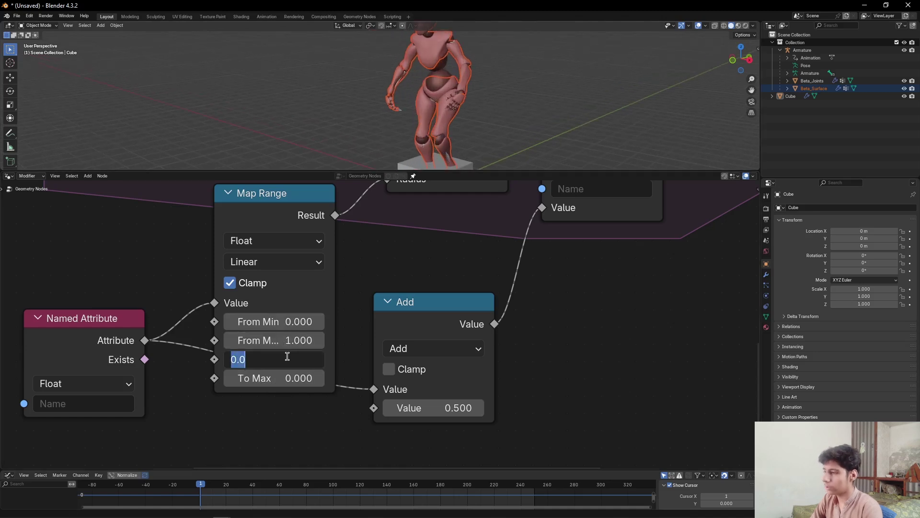
{"action": "type", "text": ".02"}
{"action": "key", "text": "Return"}
{"action": "left_click", "coordinate": [287, 357]}
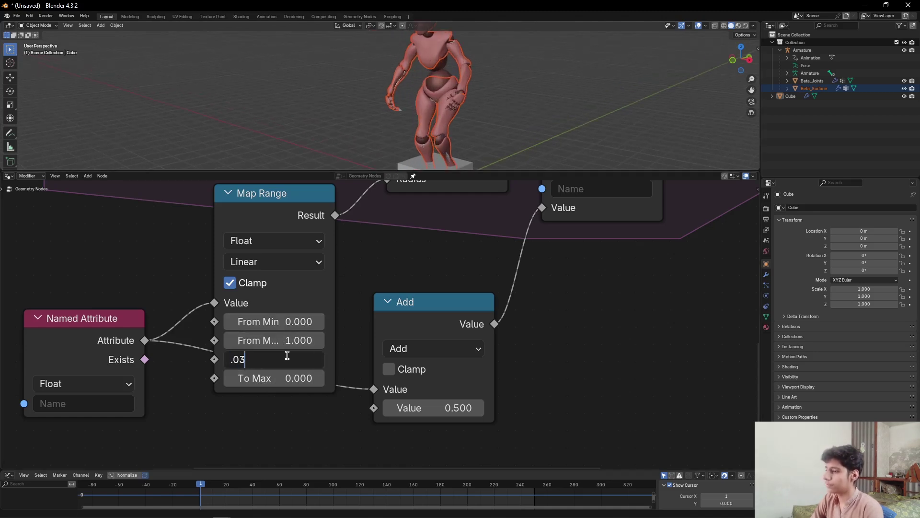
{"action": "key", "text": "Return"}
Step: Insert a Delete Geometry node between Store Named Attribute and the Simulation zone's output
{"action": "scroll", "coordinate": [494, 290], "scroll_direction": "down", "scroll_amount": 8}
{"action": "middle_click_drag", "start_coordinate": [551, 330], "coordinate": [272, 407]}
{"action": "key", "text": "shift+a"}
{"action": "type", "text": "delete geo"}
{"action": "key", "text": "Return"}
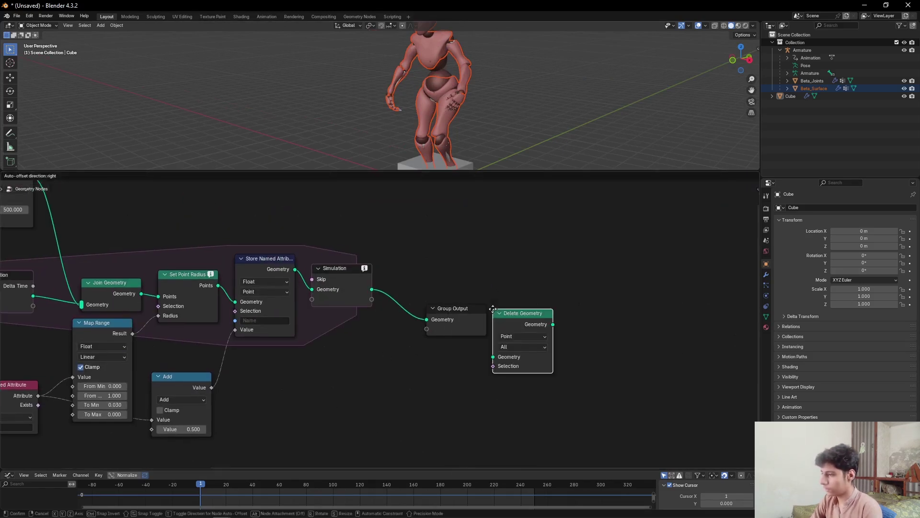
{"action": "left_click", "coordinate": [312, 261]}
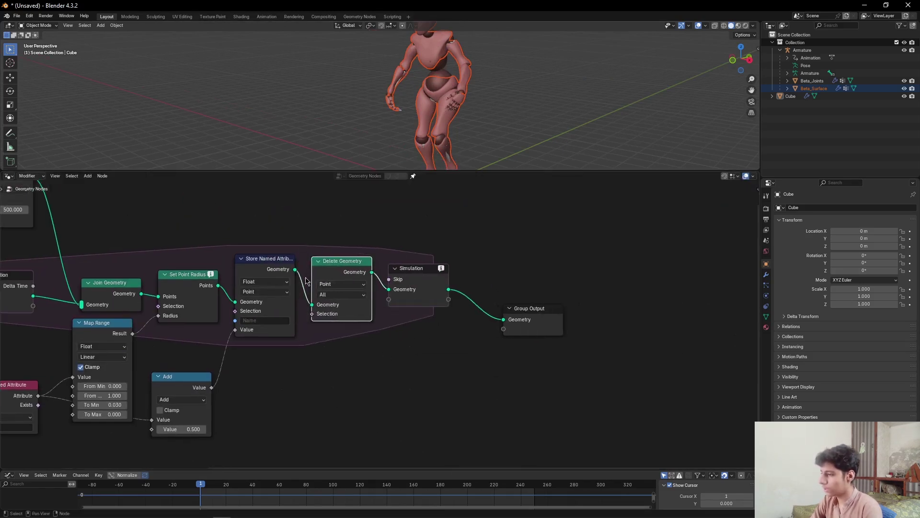
{"action": "left_click", "coordinate": [422, 247]}
Step: Enter "lt" as the attribute name in the Named Attribute node
{"action": "middle_click_drag", "start_coordinate": [383, 350], "coordinate": [382, 328]}
{"action": "scroll", "coordinate": [349, 334], "scroll_direction": "down", "scroll_amount": 2}
{"action": "scroll", "coordinate": [348, 334], "scroll_direction": "up", "scroll_amount": 1}
{"action": "middle_click_drag", "start_coordinate": [176, 426], "coordinate": [331, 385]}
{"action": "scroll", "coordinate": [265, 403], "scroll_direction": "up", "scroll_amount": 1}
{"action": "left_click", "coordinate": [336, 294]}
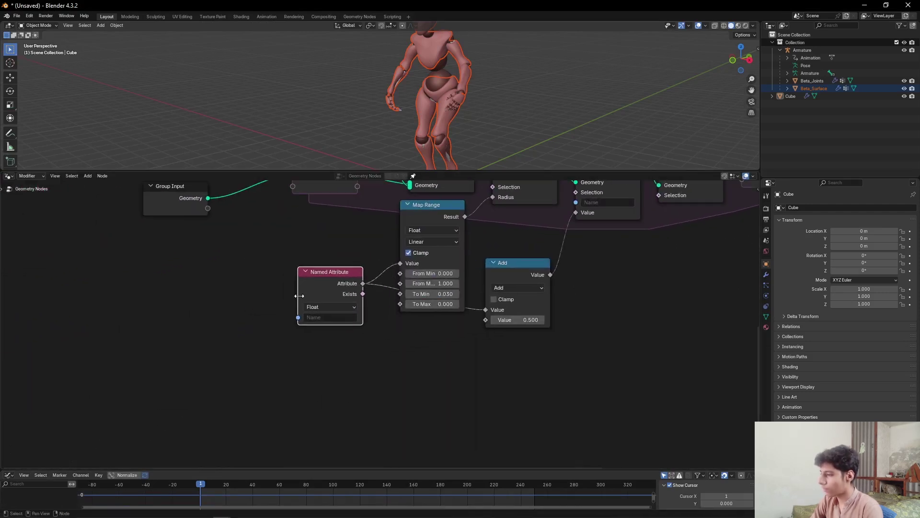
{"action": "scroll", "coordinate": [307, 336], "scroll_direction": "up", "scroll_amount": 3}
{"action": "scroll", "coordinate": [365, 336], "scroll_direction": "down", "scroll_amount": 1}
{"action": "left_click", "coordinate": [314, 348]}
{"action": "key", "text": "Escape"}
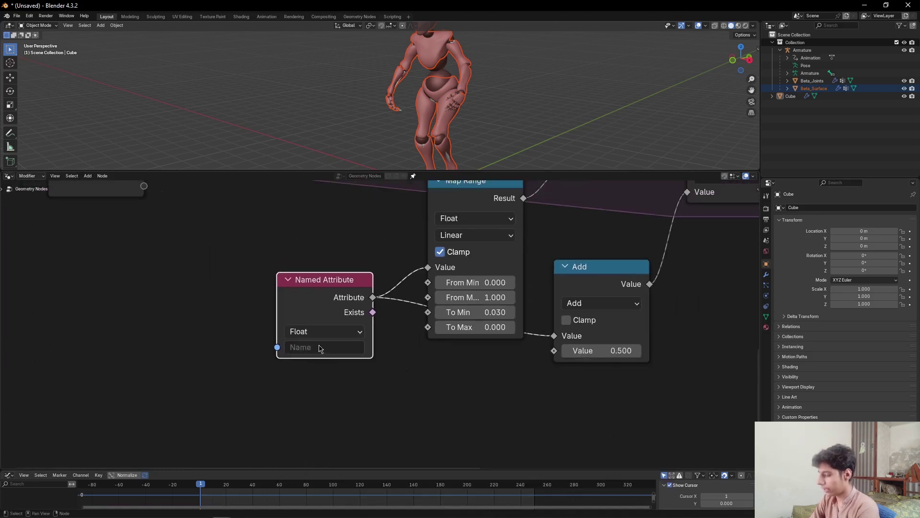
{"action": "left_click", "coordinate": [318, 348]}
{"action": "type", "text": "lt"}
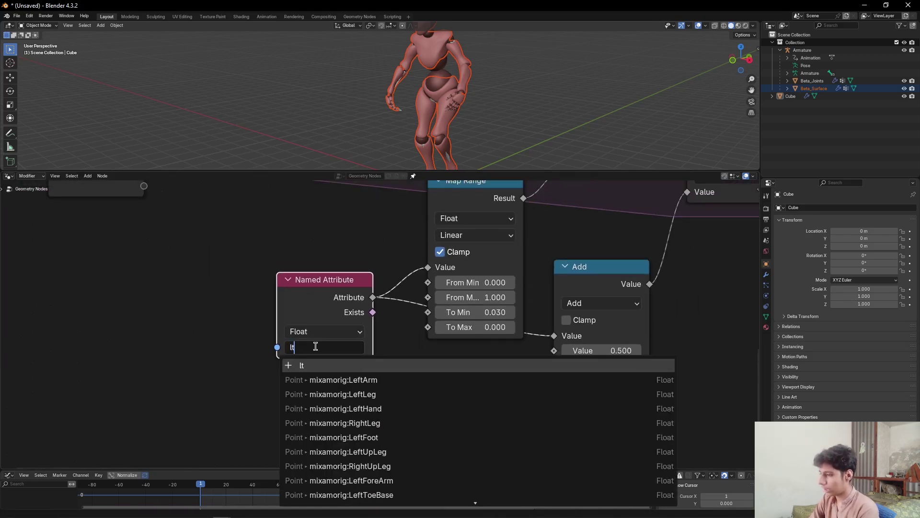
{"action": "key", "text": "Return"}
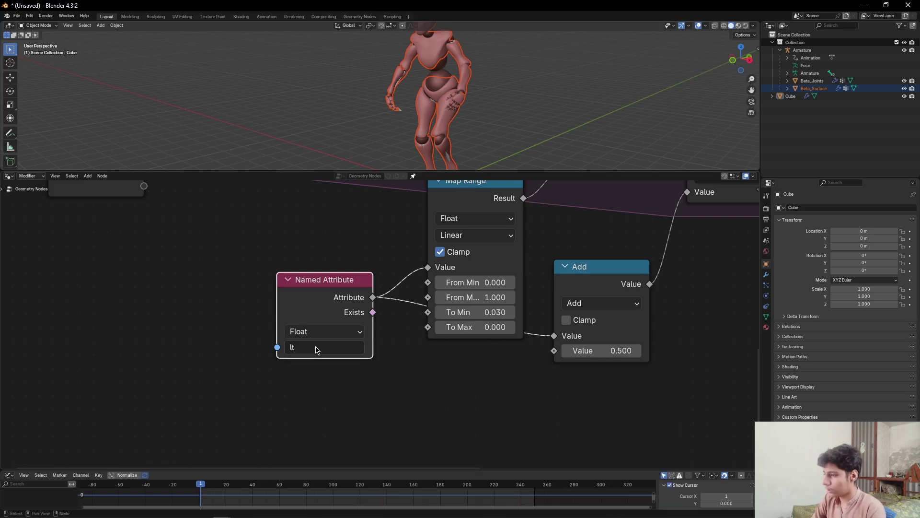
Step: Enter "lt" as the attribute name in the Store Named Attribute node
{"action": "scroll", "coordinate": [326, 331], "scroll_direction": "down", "scroll_amount": 2}
{"action": "key", "text": "g"}
{"action": "right_click", "coordinate": [311, 313]}
{"action": "left_click", "coordinate": [405, 374]}
{"action": "scroll", "coordinate": [407, 375], "scroll_direction": "down", "scroll_amount": 5}
{"action": "middle_click_drag", "start_coordinate": [454, 383], "coordinate": [346, 436], "text": "shift"}
{"action": "scroll", "coordinate": [408, 378], "scroll_direction": "up", "scroll_amount": 1}
{"action": "left_click", "coordinate": [505, 286]}
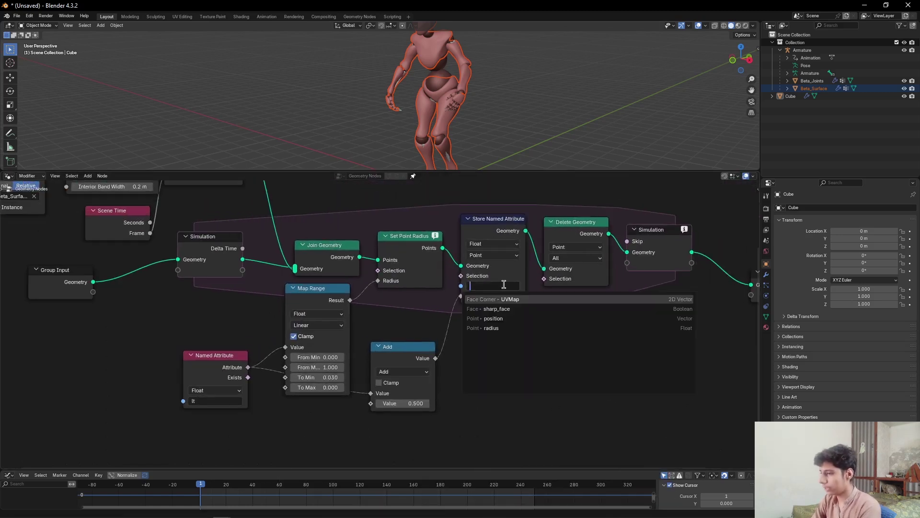
{"action": "type", "text": "lt"}
{"action": "key", "text": "Return"}
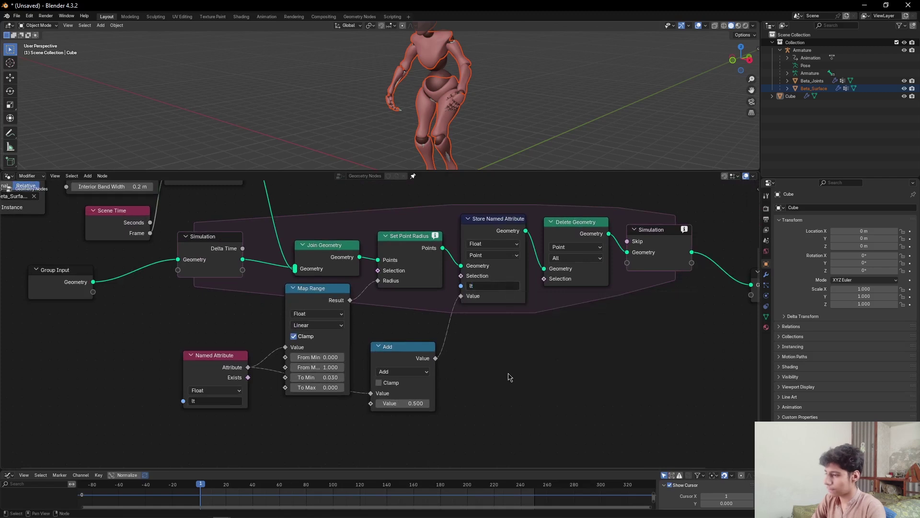
Step: Add a Greater Than comparison node below the Simulation zone, beside the Add node
{"action": "scroll", "coordinate": [564, 326], "scroll_direction": "up", "scroll_amount": 1}
{"action": "middle_click_drag", "start_coordinate": [565, 326], "coordinate": [403, 324]}
{"action": "scroll", "coordinate": [403, 324], "scroll_direction": "down", "scroll_amount": 5}
{"action": "scroll", "coordinate": [403, 328], "scroll_direction": "up", "scroll_amount": 3}
{"action": "key", "text": "shift+a"}
{"action": "left_click", "coordinate": [402, 328]}
{"action": "type", "text": "greater"}
{"action": "key", "text": "Return"}
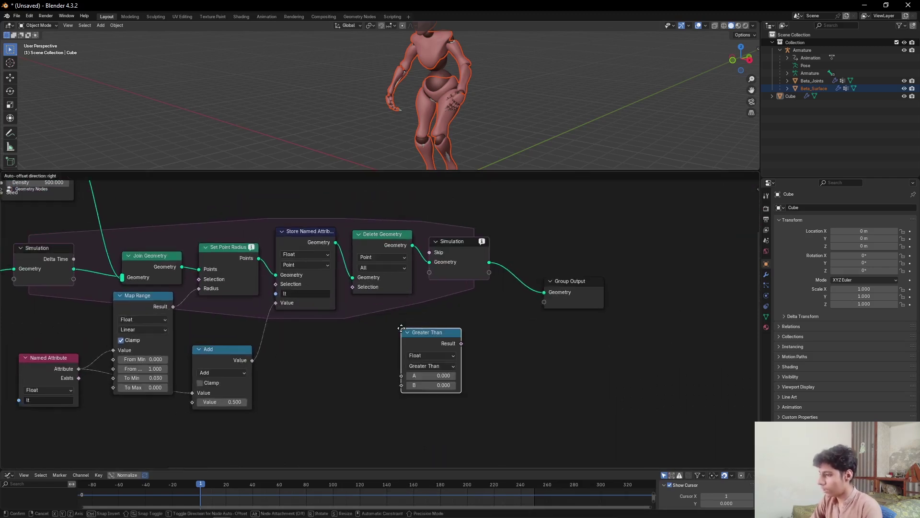
{"action": "left_click", "coordinate": [295, 330]}
{"action": "scroll", "coordinate": [304, 374], "scroll_direction": "up", "scroll_amount": 2}
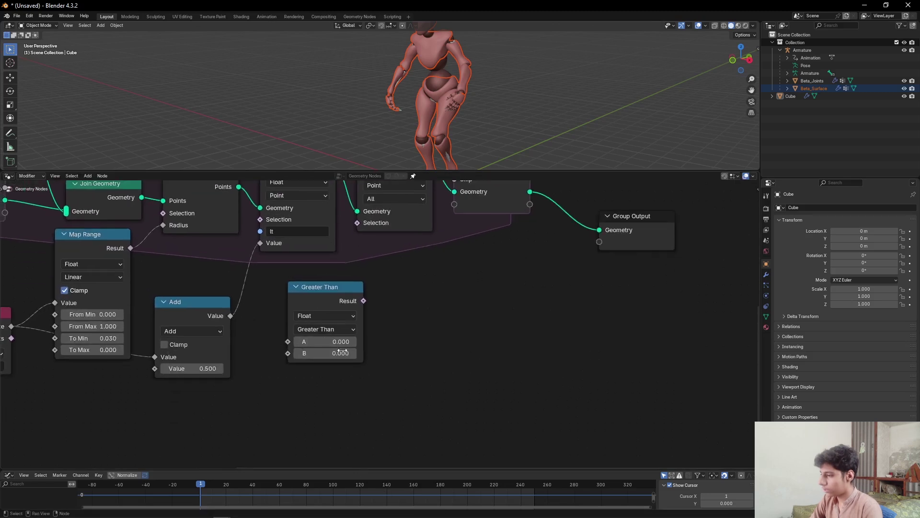
Step: Change the comparison node's operation to Equal and connect its Result to Delete Geometry's Selection
{"action": "left_click", "coordinate": [304, 334]}
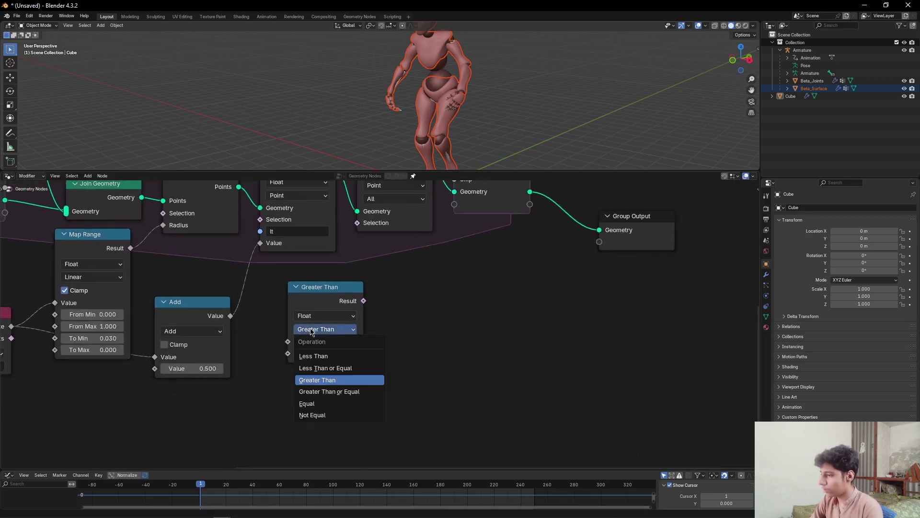
{"action": "left_click", "coordinate": [318, 404]}
{"action": "scroll", "coordinate": [403, 335], "scroll_direction": "down", "scroll_amount": 2}
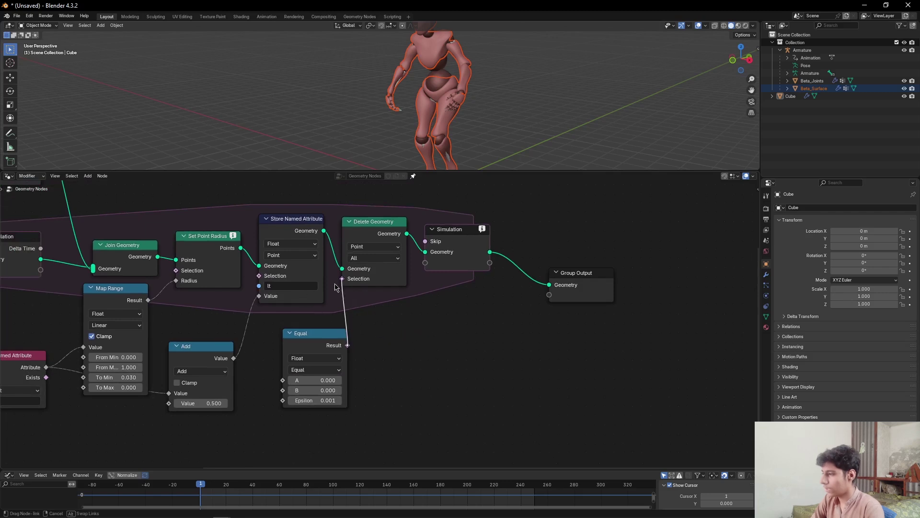
{"action": "left_click_drag", "start_coordinate": [335, 287], "coordinate": [341, 279]}
{"action": "left_click_drag", "start_coordinate": [314, 336], "coordinate": [297, 339]}
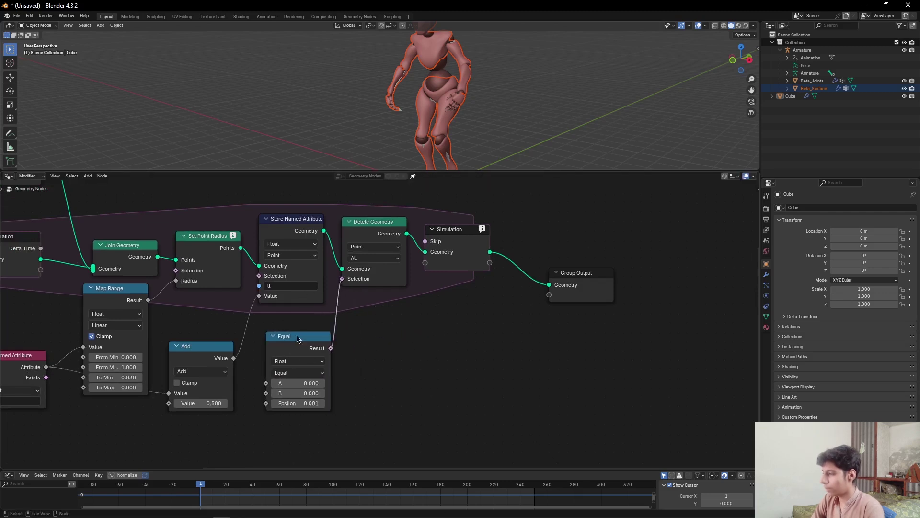
Step: Connect the Map Range Result to input A of the Equal node
{"action": "left_click", "coordinate": [118, 300]}
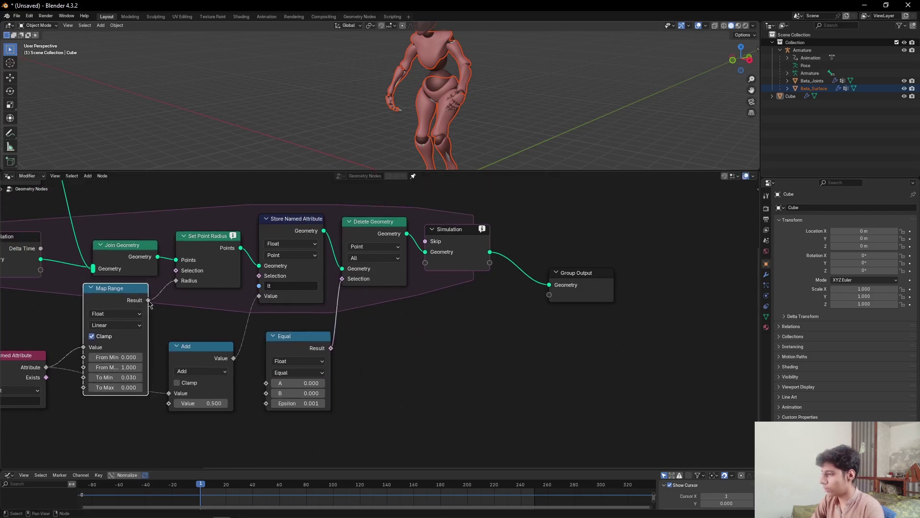
{"action": "left_click_drag", "start_coordinate": [174, 304], "coordinate": [157, 314]}
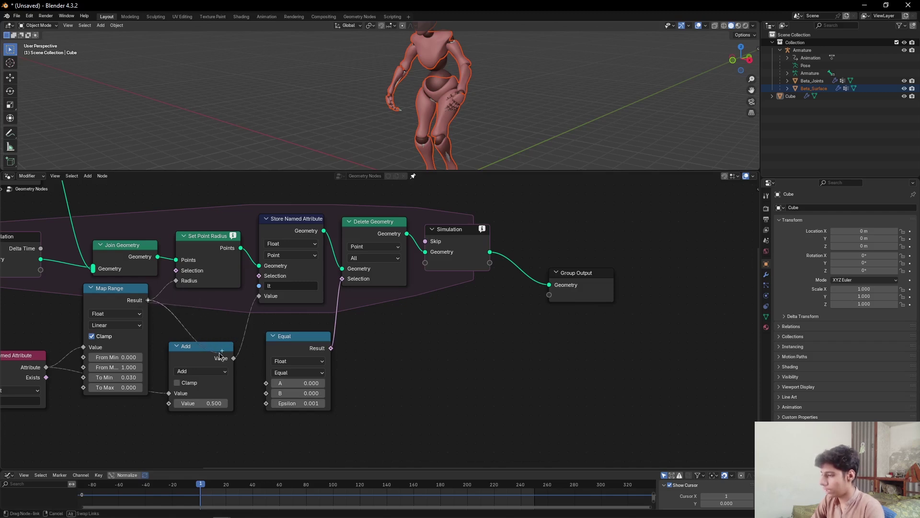
{"action": "left_click_drag", "start_coordinate": [261, 385], "coordinate": [274, 387]}
{"action": "scroll", "coordinate": [374, 390], "scroll_direction": "down", "scroll_amount": 5}
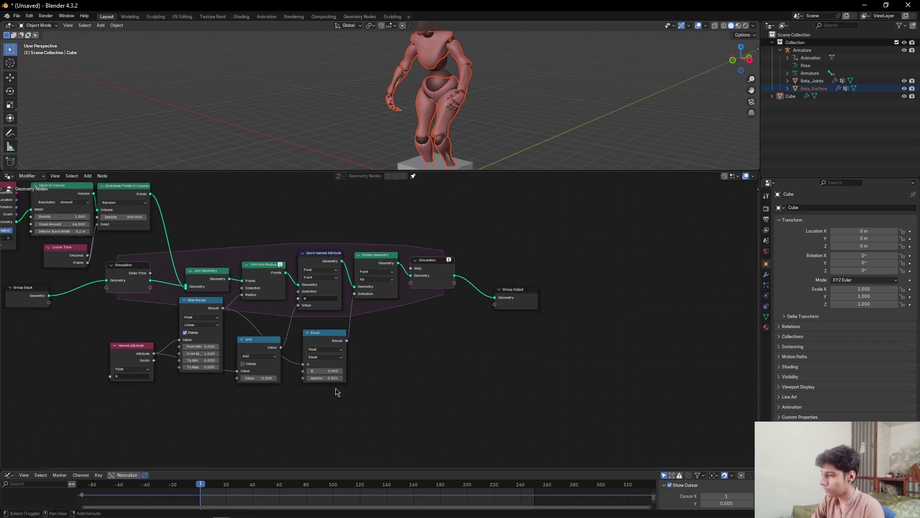
{"action": "middle_click_drag", "start_coordinate": [310, 399], "coordinate": [302, 370]}
{"action": "scroll", "coordinate": [294, 370], "scroll_direction": "up", "scroll_amount": 5}
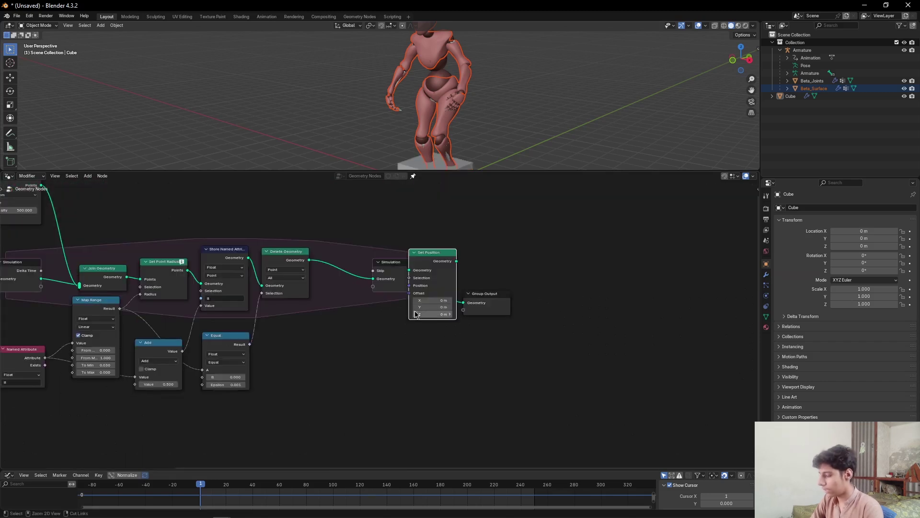
Step: Insert a Set Position node between Delete Geometry and the Simulation output
{"action": "key", "text": "ctrl+x"}
{"action": "key", "text": "shift+a"}
{"action": "type", "text": "set po"}
{"action": "key", "text": "Return"}
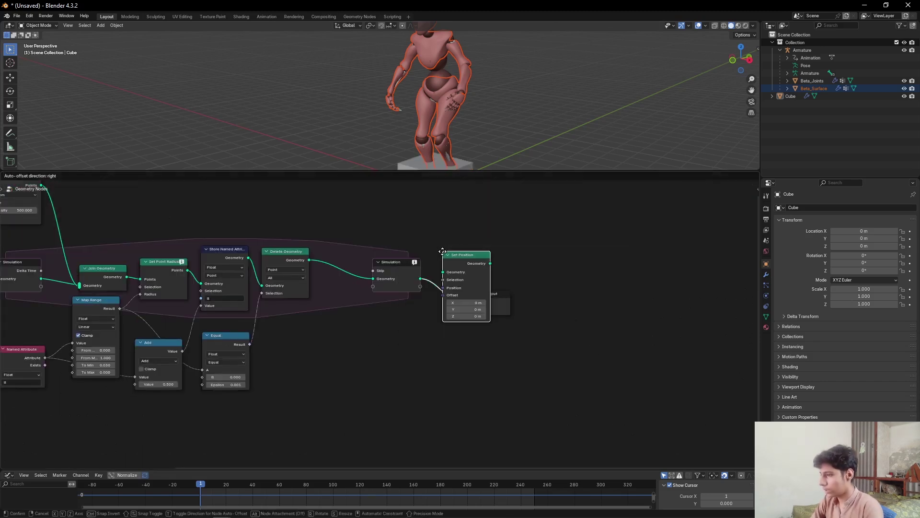
{"action": "left_click", "coordinate": [323, 242]}
Step: Add a Noise Texture node below the simulation zone, under Set Position
{"action": "middle_click_drag", "start_coordinate": [422, 366], "coordinate": [392, 301]}
{"action": "key", "text": "shift+a"}
{"action": "left_click", "coordinate": [360, 252]}
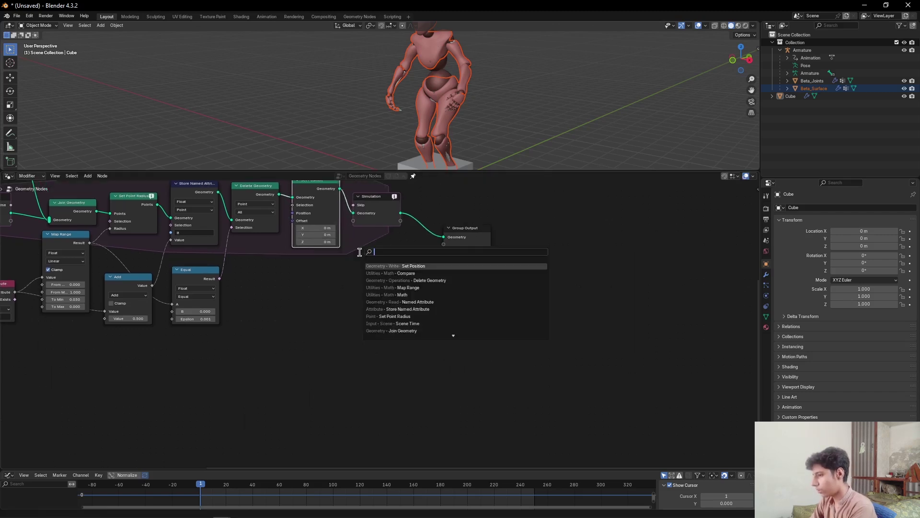
{"action": "type", "text": "noise"}
{"action": "key", "text": "Return"}
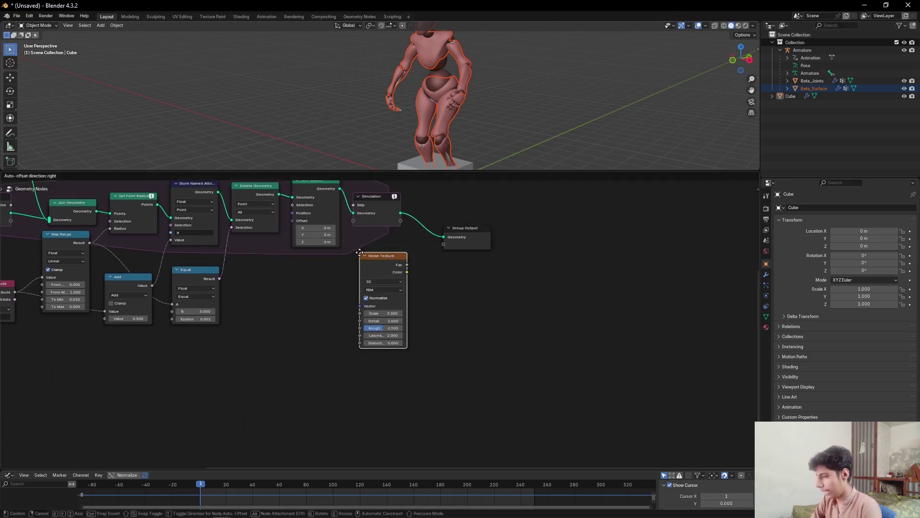
{"action": "left_click", "coordinate": [269, 284]}
Step: Add a Vector Math node and arrange it beside the Noise Texture node
{"action": "key", "text": "shift+a"}
{"action": "left_click", "coordinate": [435, 267]}
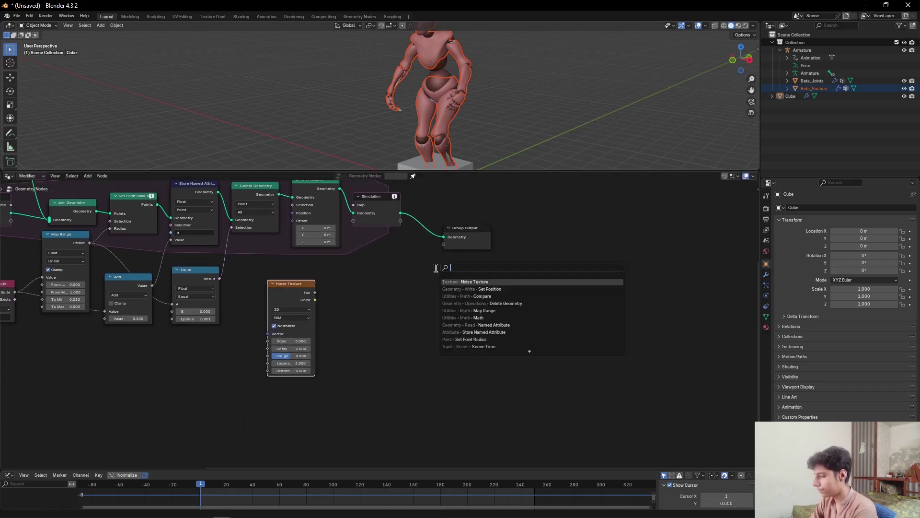
{"action": "type", "text": "vector"}
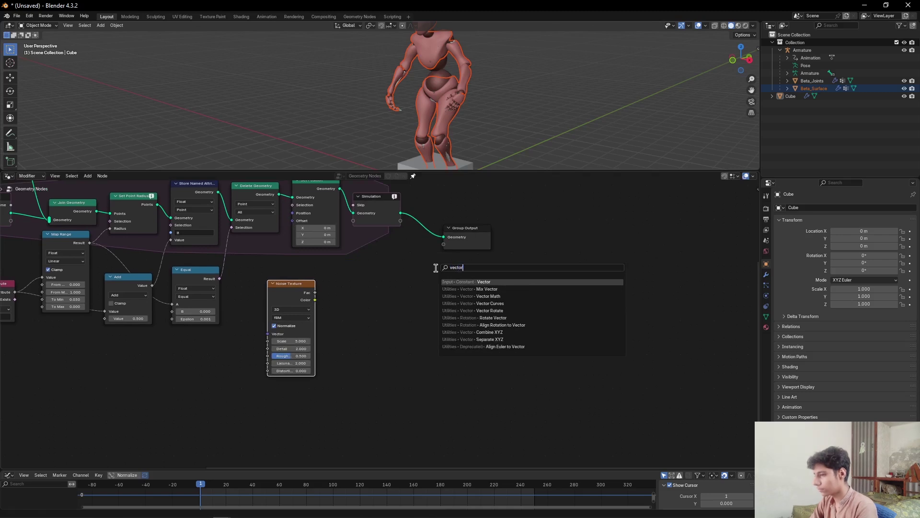
{"action": "key", "text": "Down"}
{"action": "key", "text": "Down"}
{"action": "key", "text": "Return"}
{"action": "left_click", "coordinate": [334, 281]}
{"action": "left_click_drag", "start_coordinate": [274, 307], "coordinate": [219, 353]}
{"action": "left_click_drag", "start_coordinate": [362, 288], "coordinate": [290, 296]}
Step: Change the Vector Math operation to Subtract and connect the noise Color to its first Vector input
{"action": "scroll", "coordinate": [260, 292], "scroll_direction": "up", "scroll_amount": 1}
{"action": "left_click", "coordinate": [257, 303]}
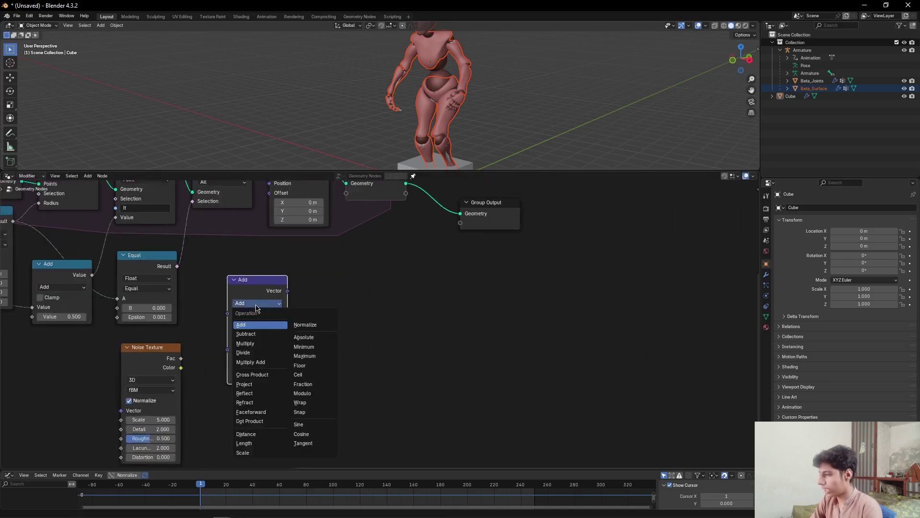
{"action": "left_click", "coordinate": [249, 332]}
{"action": "left_click", "coordinate": [240, 362]}
{"action": "left_click_drag", "start_coordinate": [180, 390], "coordinate": [265, 287], "text": "alt"}
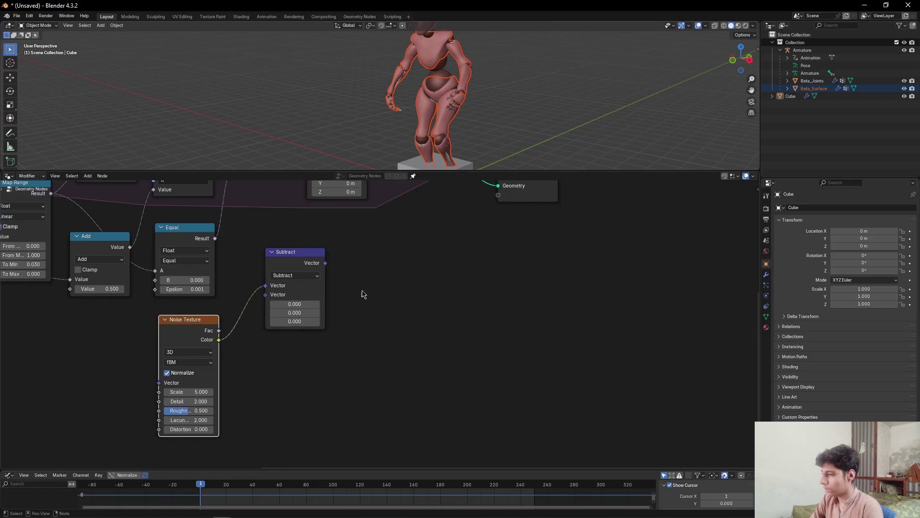
Step: Connect the Subtract Vector output to Set Position's Offset and tidy the noise nodes' placement
{"action": "middle_click_drag", "start_coordinate": [384, 292], "coordinate": [366, 410]}
{"action": "left_click", "coordinate": [263, 381]}
{"action": "scroll", "coordinate": [263, 381], "scroll_direction": "up", "scroll_amount": 1}
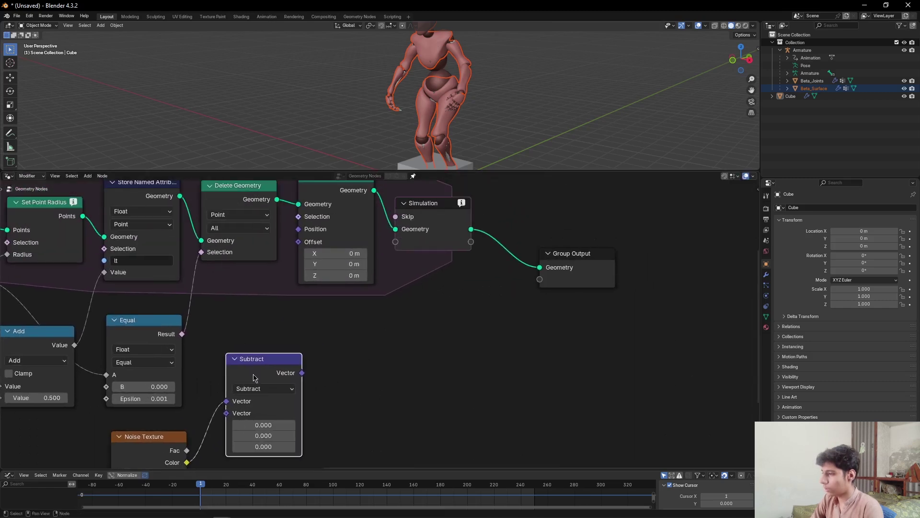
{"action": "left_click_drag", "start_coordinate": [301, 373], "coordinate": [417, 338]}
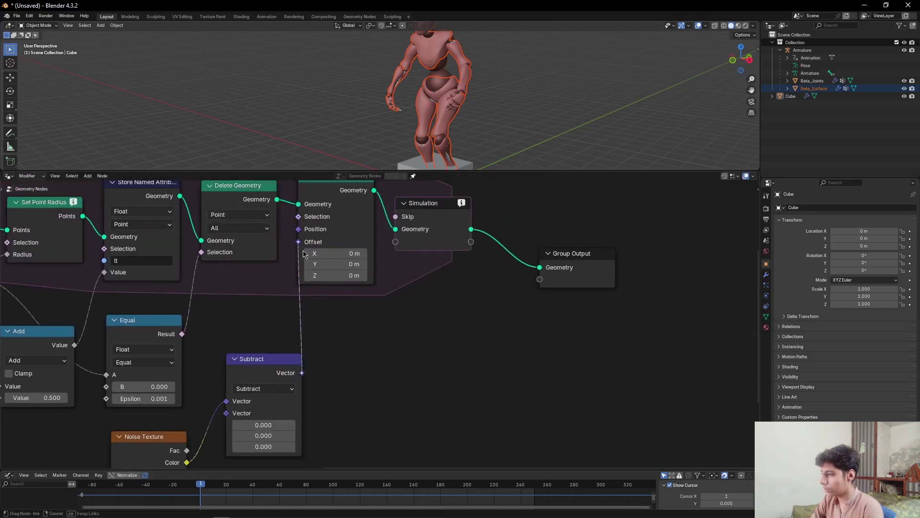
{"action": "left_click_drag", "start_coordinate": [311, 264], "coordinate": [311, 262]}
{"action": "scroll", "coordinate": [380, 324], "scroll_direction": "down", "scroll_amount": 5}
{"action": "left_click_drag", "start_coordinate": [310, 348], "coordinate": [293, 319]}
{"action": "left_click_drag", "start_coordinate": [223, 403], "coordinate": [216, 393]}
{"action": "left_click", "coordinate": [307, 400]}
Step: Change the Noise Texture's dimensions to 4D
{"action": "middle_click_drag", "start_coordinate": [305, 411], "coordinate": [376, 280]}
{"action": "scroll", "coordinate": [377, 280], "scroll_direction": "up", "scroll_amount": 3}
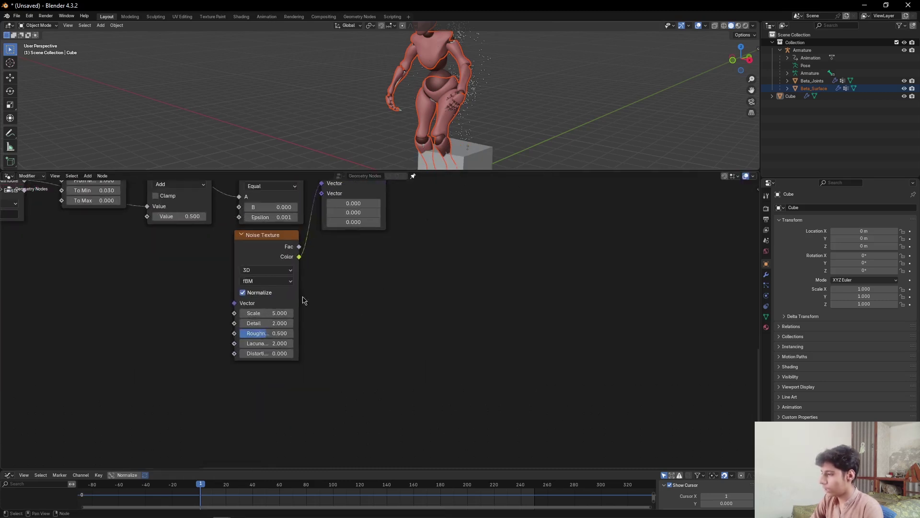
{"action": "left_click", "coordinate": [253, 271]}
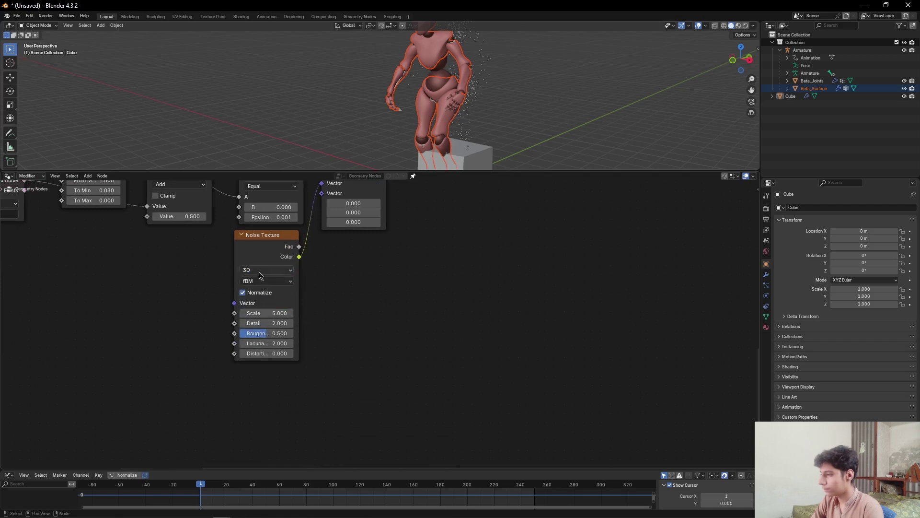
{"action": "left_click", "coordinate": [259, 273]}
{"action": "left_click", "coordinate": [262, 324]}
Step: Set the Noise Texture's Scale to 1 and its Detail, Roughness and Lacunarity to 0
{"action": "scroll", "coordinate": [358, 326], "scroll_direction": "up", "scroll_amount": 3}
{"action": "middle_click_drag", "start_coordinate": [359, 327], "coordinate": [411, 319]}
{"action": "left_click", "coordinate": [289, 313]}
{"action": "key", "text": "Return"}
{"action": "type", "text": "0"}
{"action": "key", "text": "Return"}
{"action": "left_click", "coordinate": [304, 339]}
{"action": "type", "text": "0"}
{"action": "key", "text": "Return"}
{"action": "left_click", "coordinate": [307, 351]}
{"action": "type", "text": "0"}
{"action": "key", "text": "Return"}
Step: Duplicate the Scene Time node and place the copy beside the Noise Texture
{"action": "scroll", "coordinate": [380, 318], "scroll_direction": "down", "scroll_amount": 3}
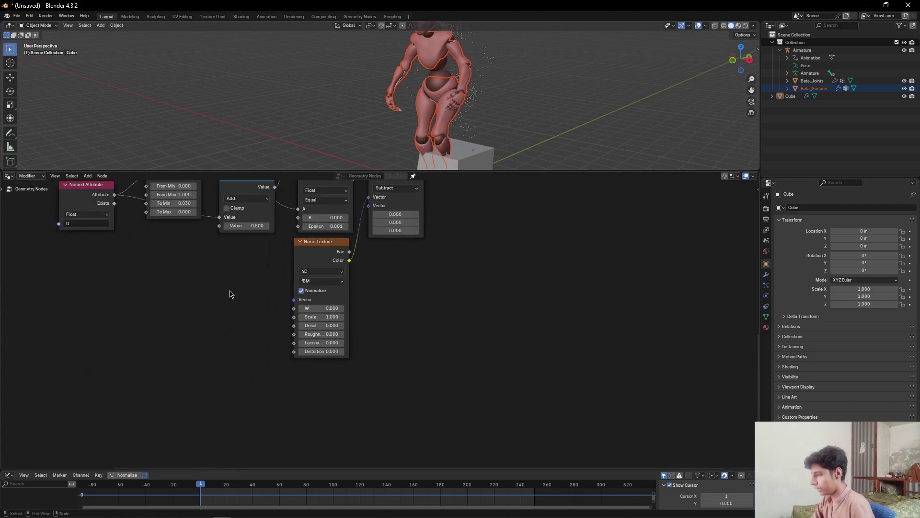
{"action": "key", "text": "shift+a"}
{"action": "left_click", "coordinate": [222, 287]}
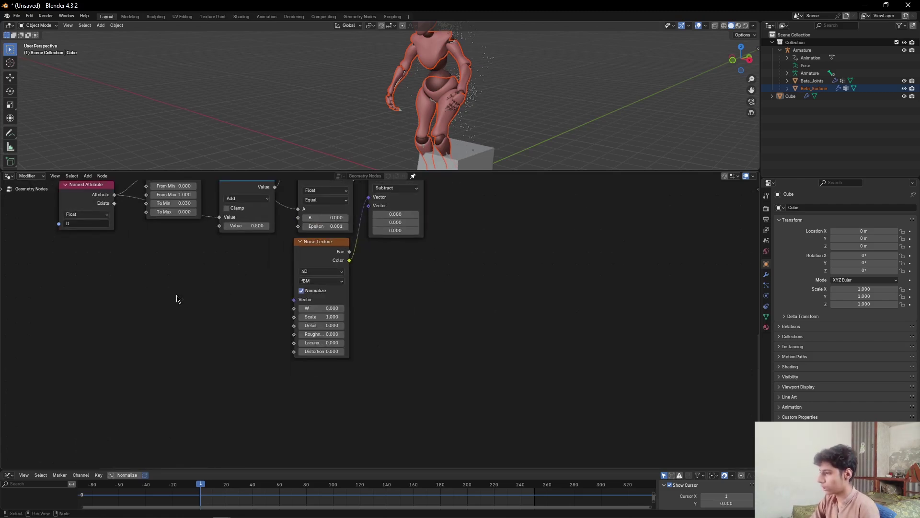
{"action": "scroll", "coordinate": [179, 300], "scroll_direction": "down", "scroll_amount": 5}
{"action": "middle_click_drag", "start_coordinate": [198, 344], "coordinate": [312, 417]}
{"action": "scroll", "coordinate": [310, 413], "scroll_direction": "down", "scroll_amount": 4}
{"action": "middle_click_drag", "start_coordinate": [311, 346], "coordinate": [263, 322]}
{"action": "key", "text": "shift+d"}
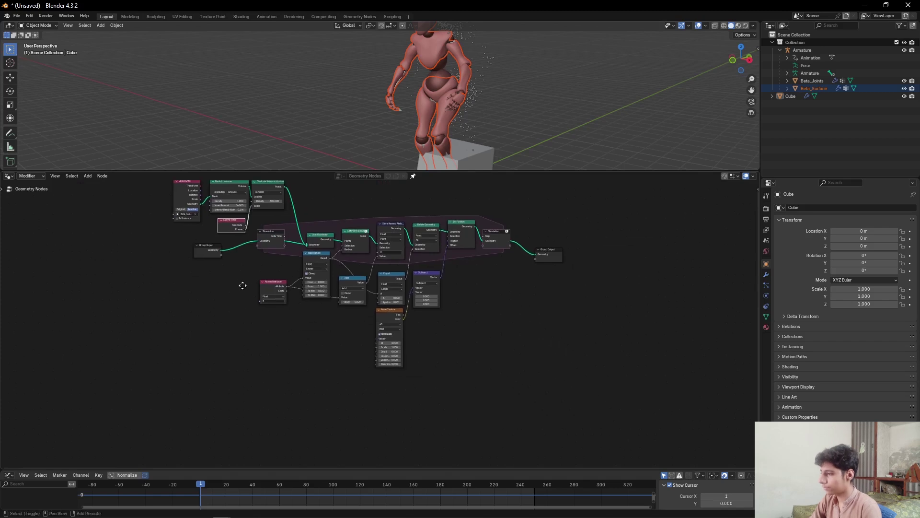
{"action": "left_click", "coordinate": [347, 433]}
{"action": "scroll", "coordinate": [345, 432], "scroll_direction": "up", "scroll_amount": 4}
{"action": "middle_click_drag", "start_coordinate": [294, 428], "coordinate": [288, 409]}
{"action": "scroll", "coordinate": [336, 412], "scroll_direction": "up", "scroll_amount": 3}
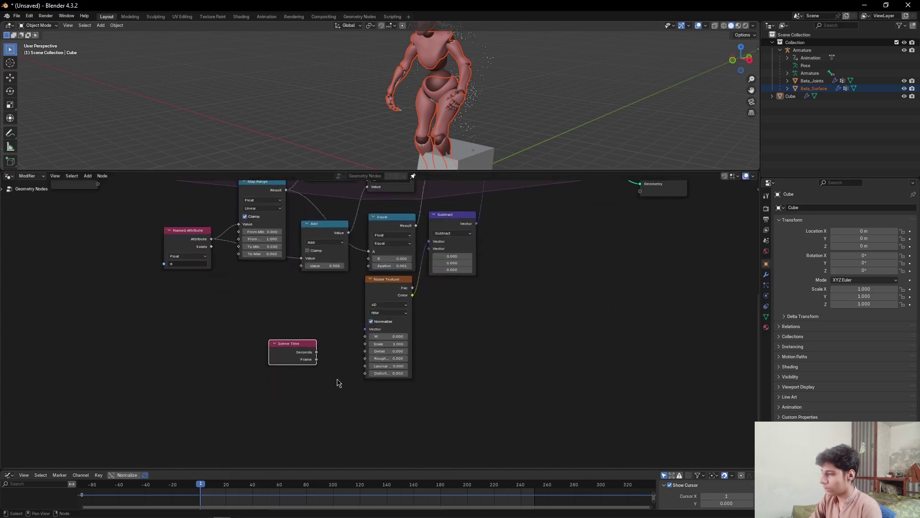
Step: Connect the copied Scene Time node's Seconds to the Noise Texture's W input
{"action": "scroll", "coordinate": [317, 388], "scroll_direction": "up", "scroll_amount": 2}
{"action": "left_click_drag", "start_coordinate": [278, 345], "coordinate": [294, 293]}
{"action": "left_click_drag", "start_coordinate": [344, 320], "coordinate": [344, 321]}
{"action": "scroll", "coordinate": [298, 330], "scroll_direction": "down", "scroll_amount": 5}
{"action": "left_click_drag", "start_coordinate": [264, 335], "coordinate": [294, 333]}
{"action": "left_click", "coordinate": [521, 306]}
Step: Set all three components of the Subtract node's second vector to 0.5
{"action": "scroll", "coordinate": [512, 299], "scroll_direction": "down", "scroll_amount": 4}
{"action": "scroll", "coordinate": [511, 301], "scroll_direction": "up", "scroll_amount": 5}
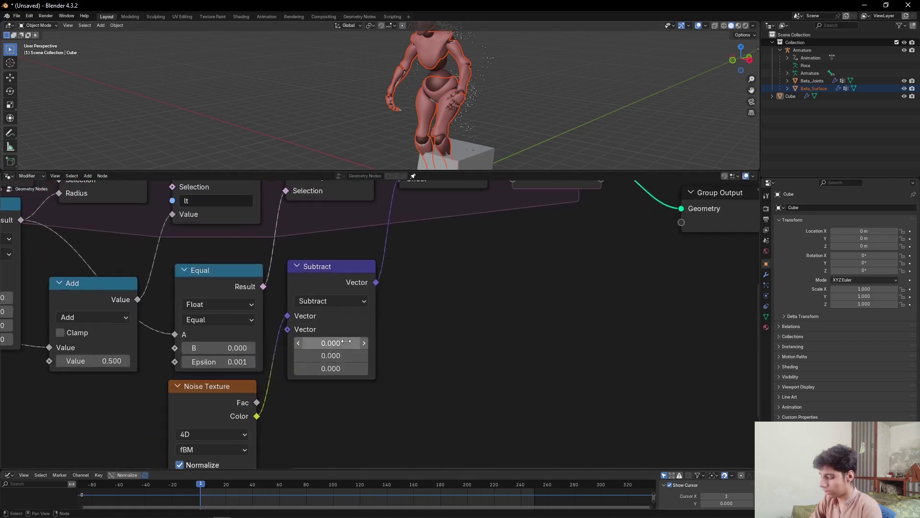
{"action": "left_click", "coordinate": [345, 341]}
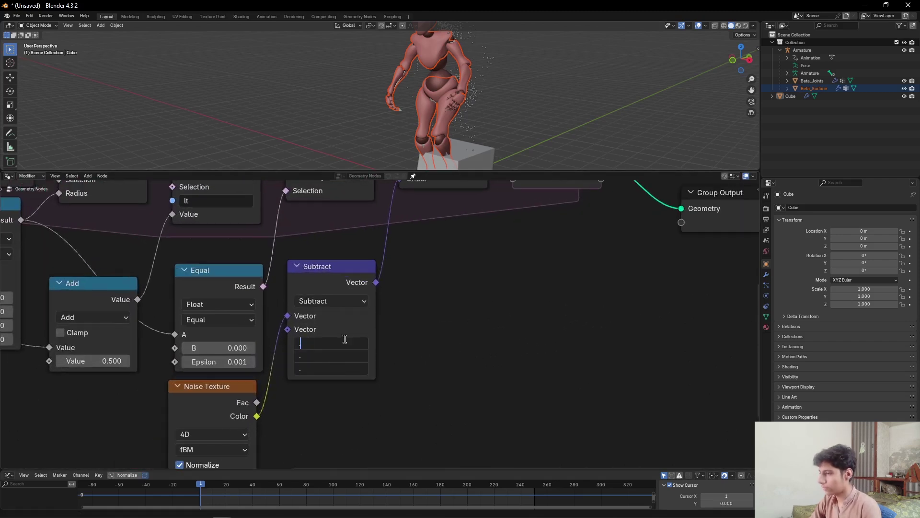
{"action": "type", "text": ".5"}
{"action": "key", "text": "Return"}
Step: Duplicate the Set Position node and insert the copy just before the Simulation output
{"action": "scroll", "coordinate": [482, 327], "scroll_direction": "down", "scroll_amount": 4}
{"action": "middle_click_drag", "start_coordinate": [507, 290], "coordinate": [452, 390]}
{"action": "scroll", "coordinate": [460, 393], "scroll_direction": "up", "scroll_amount": 2}
{"action": "left_click", "coordinate": [356, 264]}
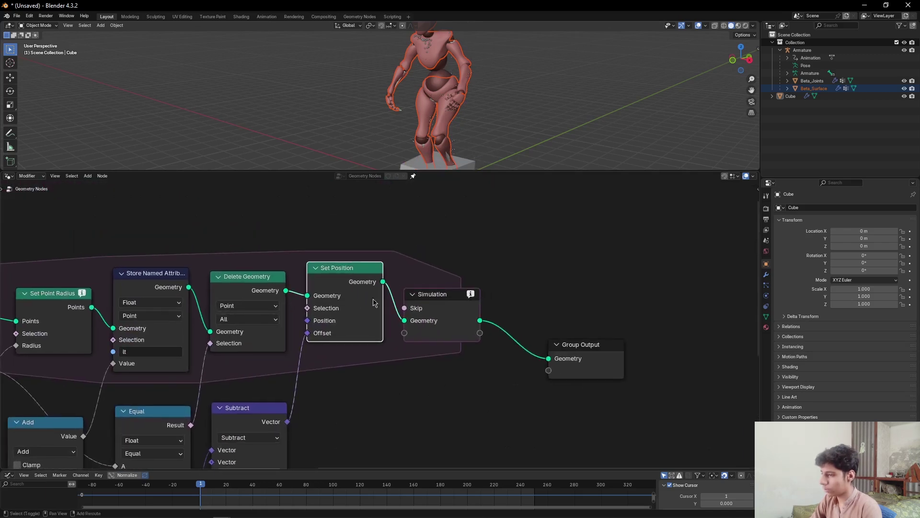
{"action": "key", "text": "shift+d"}
{"action": "left_click", "coordinate": [463, 309]}
{"action": "scroll", "coordinate": [245, 336], "scroll_direction": "down", "scroll_amount": 3}
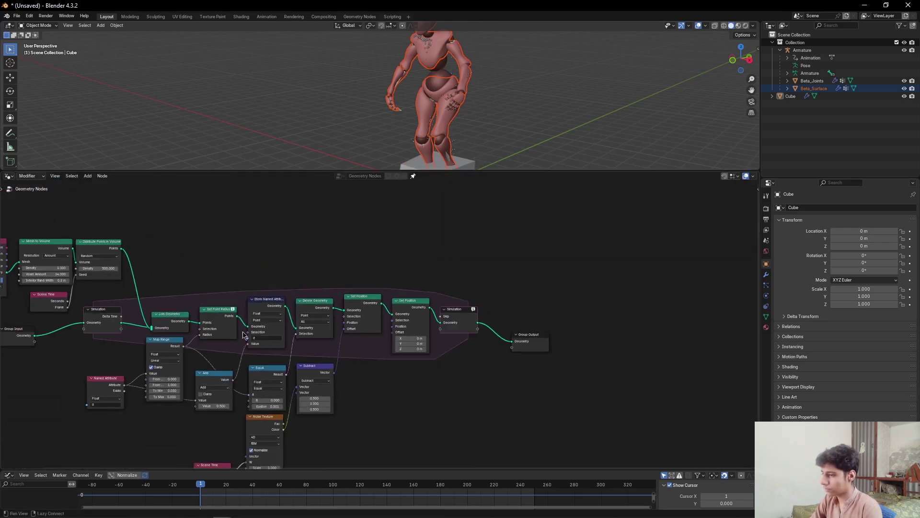
Step: Set the second Set Position node's Y offset to 0.4 m
{"action": "middle_click_drag", "start_coordinate": [245, 337], "coordinate": [390, 353]}
{"action": "scroll", "coordinate": [393, 354], "scroll_direction": "up", "scroll_amount": 2}
{"action": "middle_click_drag", "start_coordinate": [471, 298], "coordinate": [302, 273]}
{"action": "scroll", "coordinate": [430, 369], "scroll_direction": "up", "scroll_amount": 5}
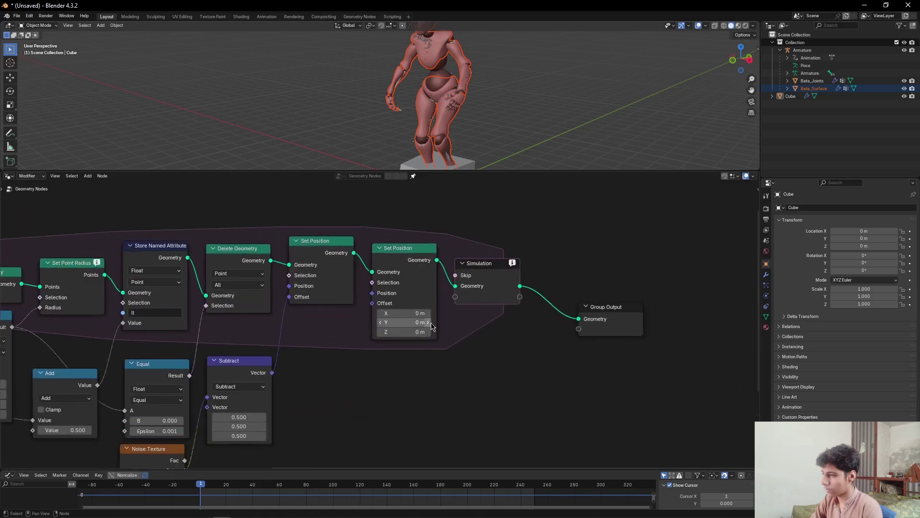
{"action": "left_click_drag", "start_coordinate": [430, 323], "coordinate": [448, 327]}
{"action": "scroll", "coordinate": [441, 363], "scroll_direction": "up", "scroll_amount": 5}
{"action": "left_click", "coordinate": [449, 325]}
{"action": "scroll", "coordinate": [448, 328], "scroll_direction": "down", "scroll_amount": 6}
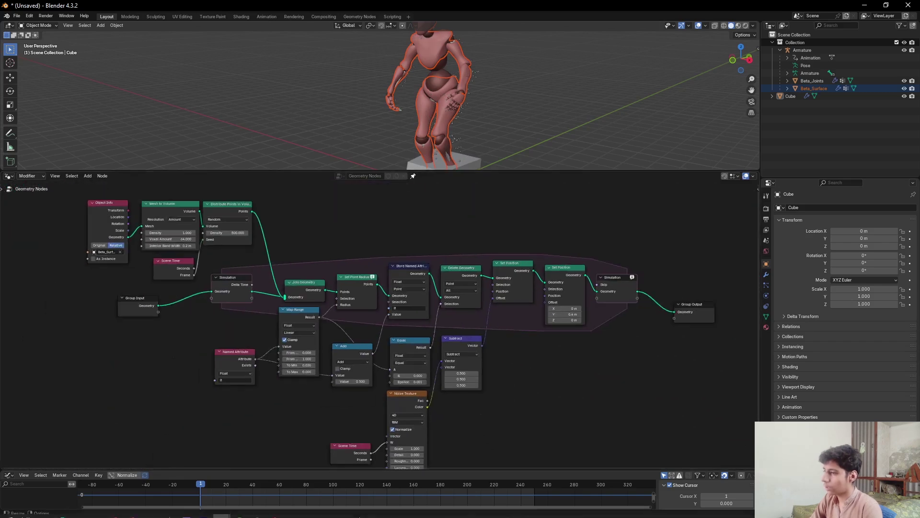
Step: Select the cube, cut the link from Group Input to the Simulation zone, and move Group Input aside
{"action": "scroll", "coordinate": [360, 310], "scroll_direction": "up", "scroll_amount": 3}
{"action": "middle_click_drag", "start_coordinate": [360, 310], "coordinate": [432, 313]}
{"action": "middle_click_drag", "start_coordinate": [553, 145], "coordinate": [549, 135], "text": "shift"}
{"action": "left_click", "coordinate": [464, 156]}
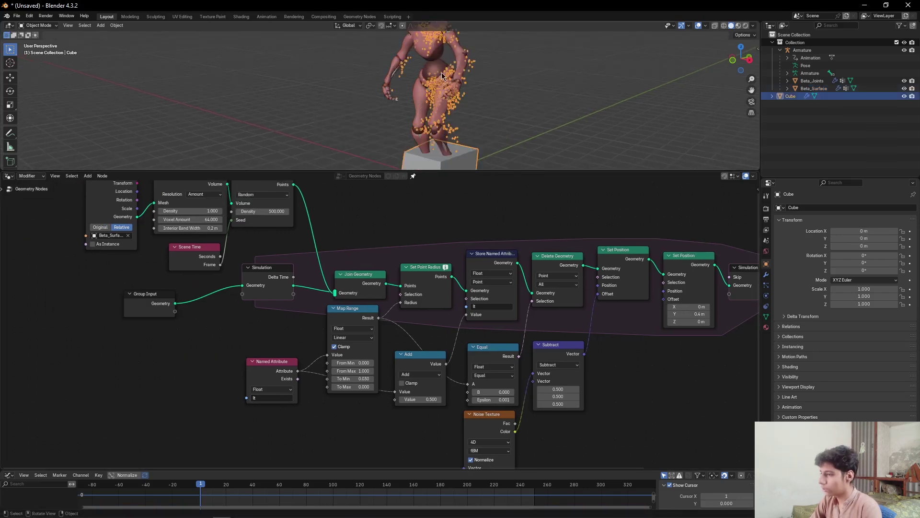
{"action": "scroll", "coordinate": [138, 322], "scroll_direction": "up", "scroll_amount": 1}
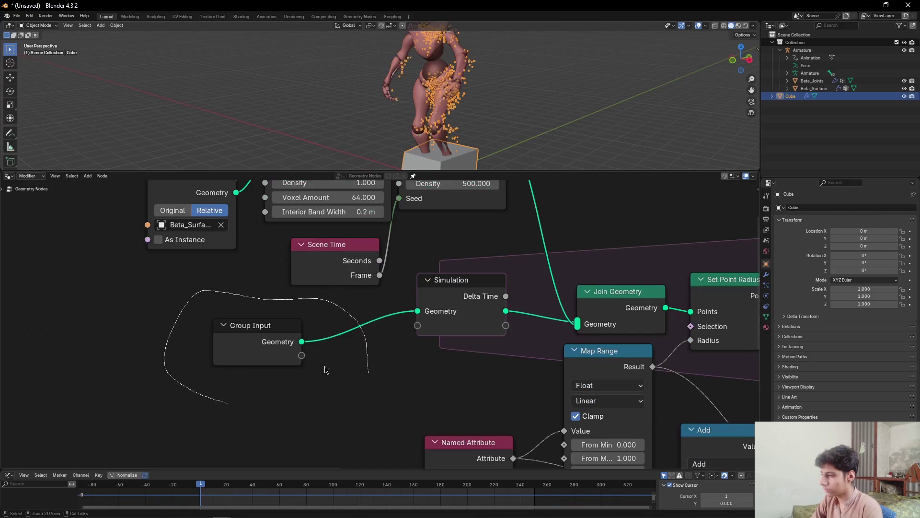
{"action": "right_click_drag", "start_coordinate": [209, 287], "coordinate": [209, 288], "text": "ctrl"}
{"action": "left_click_drag", "start_coordinate": [248, 338], "coordinate": [204, 363]}
{"action": "scroll", "coordinate": [336, 367], "scroll_direction": "down", "scroll_amount": 5}
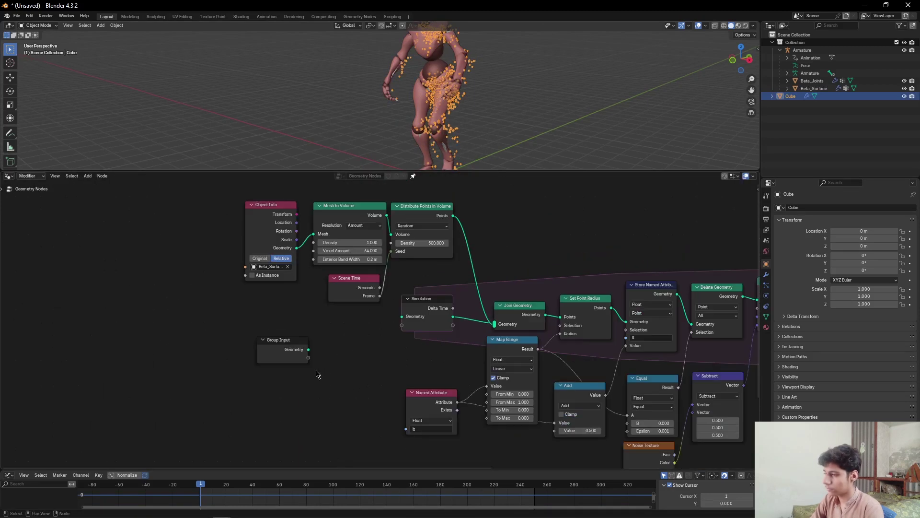
Step: Enlarge the 3D viewport and play the animation to view the particle trail from the character's side
{"action": "middle_click_drag", "start_coordinate": [356, 371], "coordinate": [168, 318]}
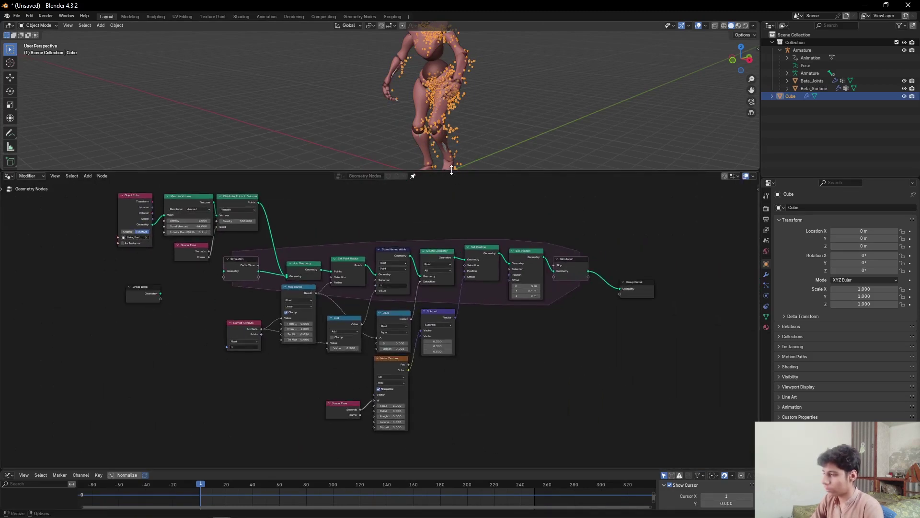
{"action": "left_click_drag", "start_coordinate": [441, 171], "coordinate": [467, 364]}
{"action": "left_click", "coordinate": [447, 379]}
{"action": "left_click", "coordinate": [496, 301]}
{"action": "mouse_move", "coordinate": [496, 301]}
{"action": "middle_mouse_down"}
{"action": "mouse_move", "coordinate": [534, 292]}
{"action": "mouse_move", "coordinate": [482, 287]}
{"action": "middle_mouse_up"}
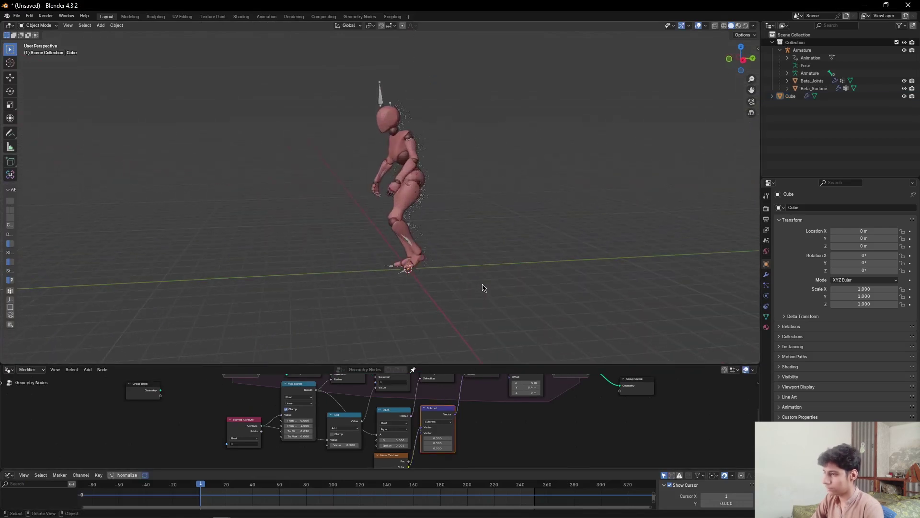
{"action": "left_click", "coordinate": [410, 202]}
{"action": "scroll", "coordinate": [489, 202], "scroll_direction": "up", "scroll_amount": 2}
{"action": "key", "text": "space"}
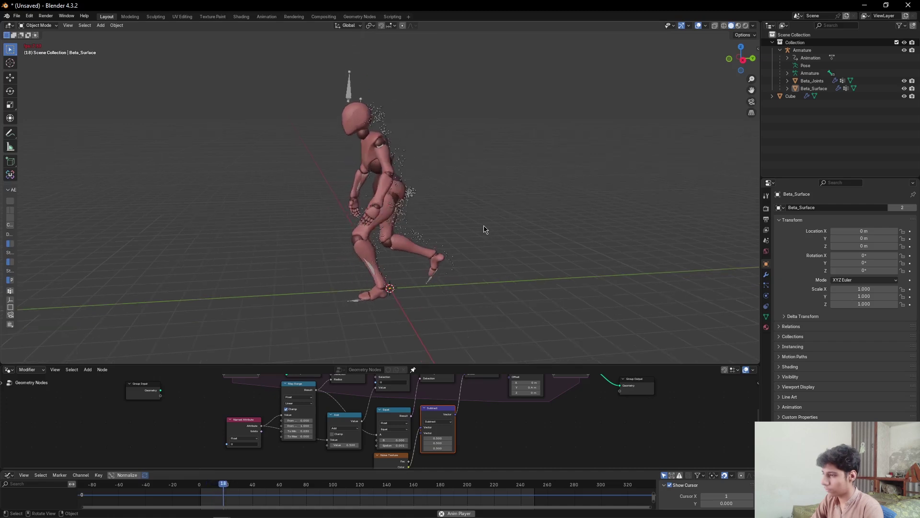
Step: Examine the Set Position offset, noise and lifetime node values in the finished setup during playback
{"action": "middle_click_drag", "start_coordinate": [508, 428], "coordinate": [507, 467]}
{"action": "middle_click_drag", "start_coordinate": [471, 411], "coordinate": [475, 438]}
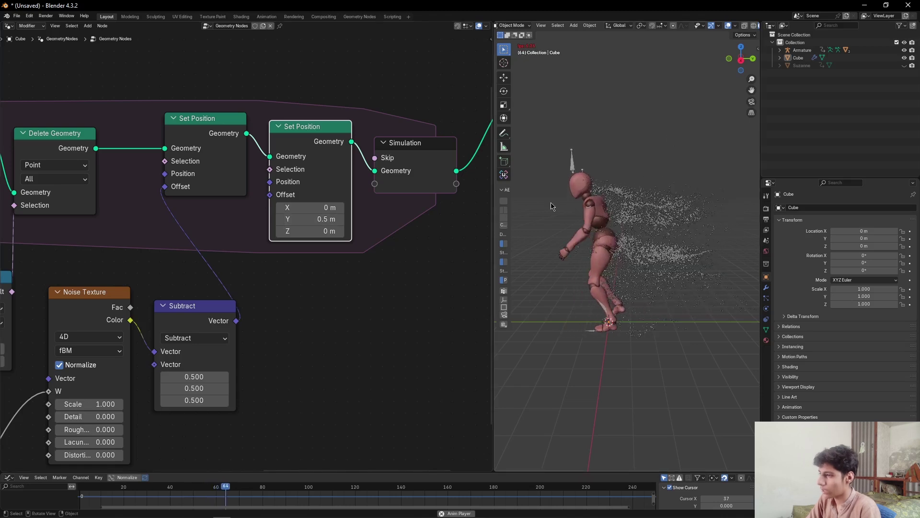
{"action": "left_click", "coordinate": [396, 290]}
{"action": "scroll", "coordinate": [396, 290], "scroll_direction": "up", "scroll_amount": 1}
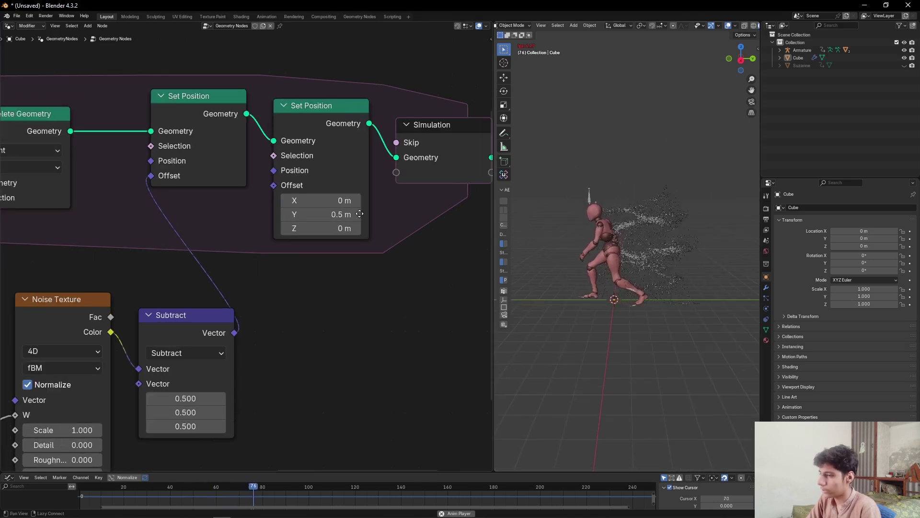
{"action": "middle_click_drag", "start_coordinate": [359, 214], "coordinate": [343, 227]}
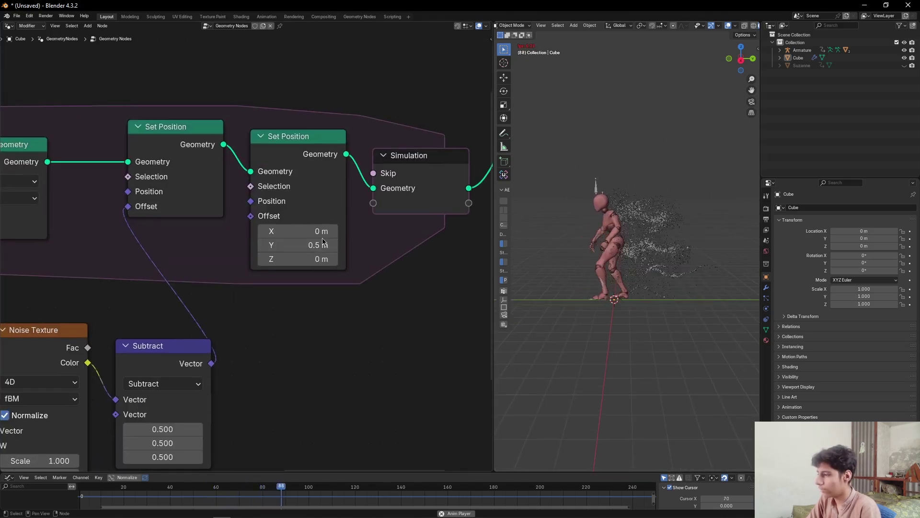
{"action": "scroll", "coordinate": [165, 269], "scroll_direction": "down", "scroll_amount": 3}
{"action": "middle_click_drag", "start_coordinate": [165, 269], "coordinate": [249, 285]}
{"action": "scroll", "coordinate": [157, 331], "scroll_direction": "up", "scroll_amount": 1}
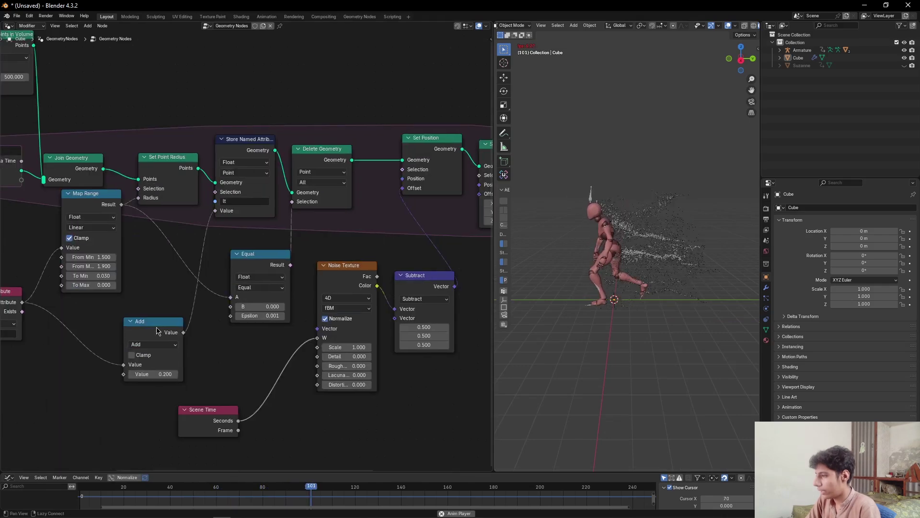
{"action": "middle_click_drag", "start_coordinate": [156, 331], "coordinate": [300, 354]}
{"action": "scroll", "coordinate": [295, 350], "scroll_direction": "up", "scroll_amount": 5}
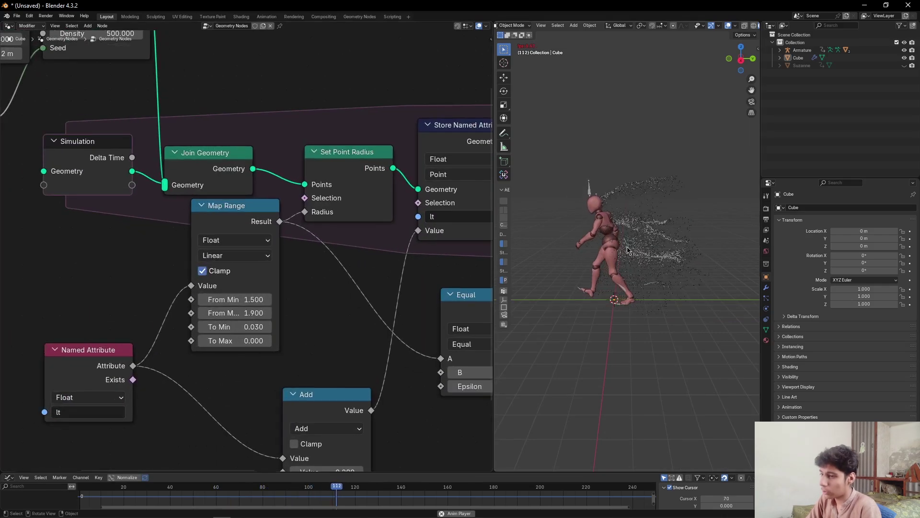
Step: Try a From Max of 4.5 on the Map Range node that drives the point radius
{"action": "middle_click_drag", "start_coordinate": [630, 252], "coordinate": [743, 277]}
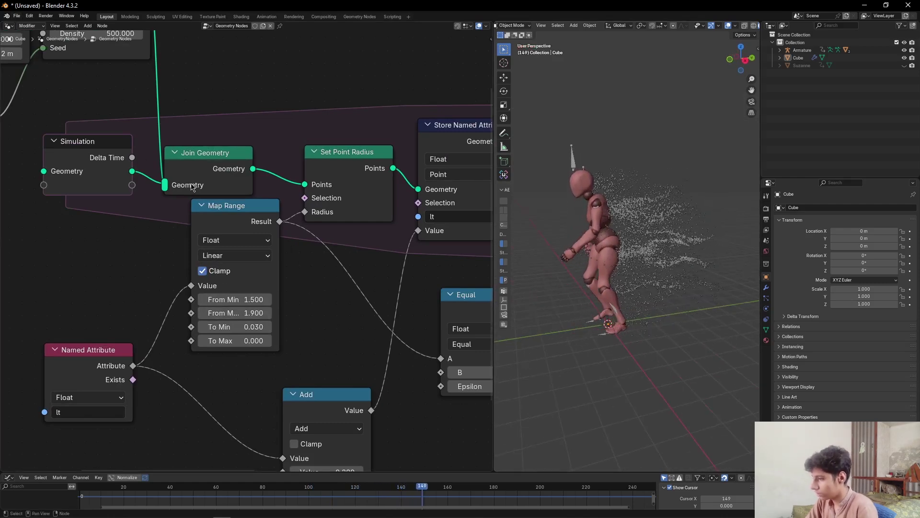
{"action": "scroll", "coordinate": [250, 251], "scroll_direction": "up", "scroll_amount": 1}
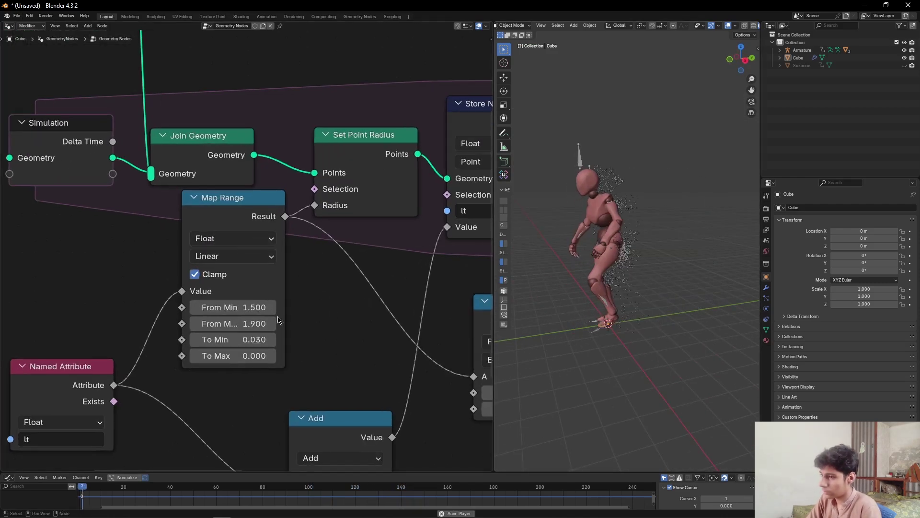
{"action": "double_click", "coordinate": [250, 307]}
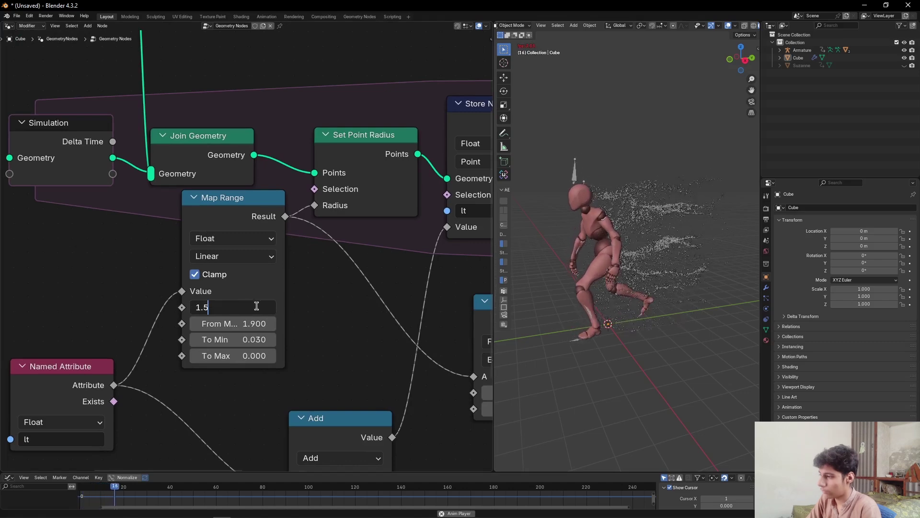
{"action": "key", "text": "Return"}
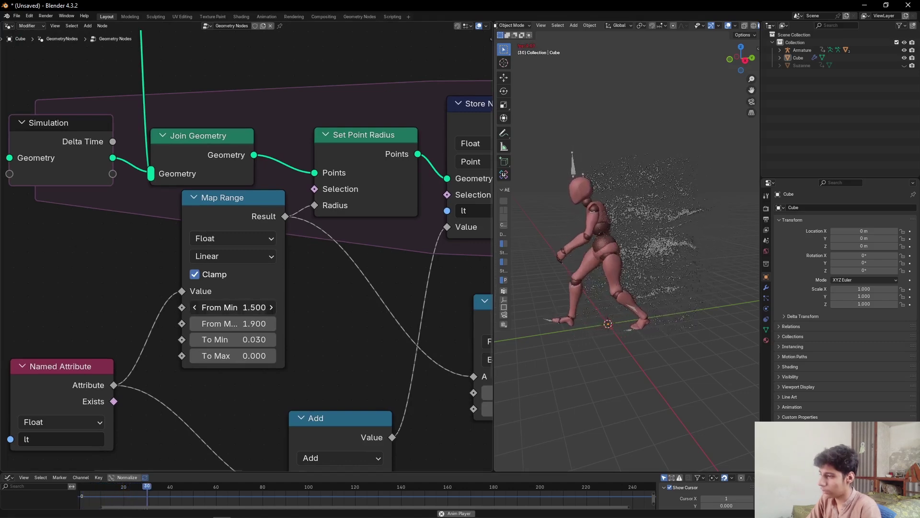
{"action": "right_click", "coordinate": [231, 311]}
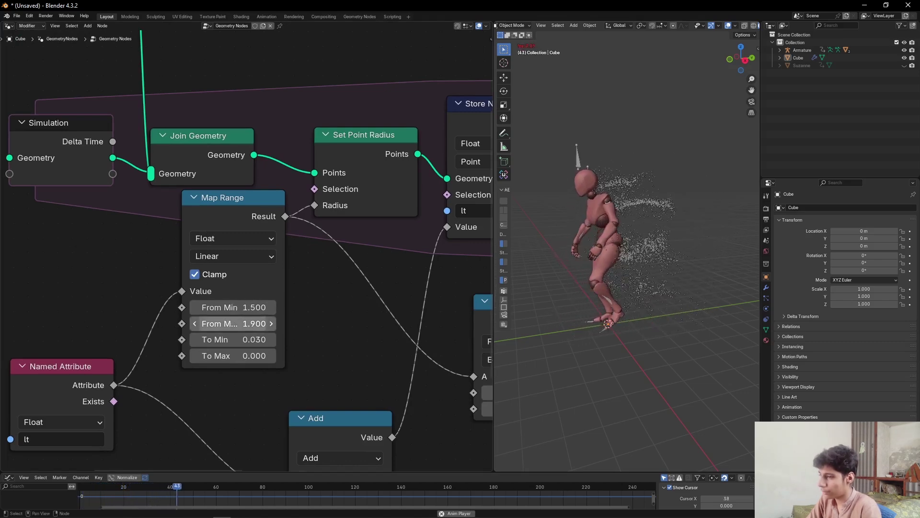
{"action": "left_click_drag", "start_coordinate": [228, 323], "coordinate": [234, 323]}
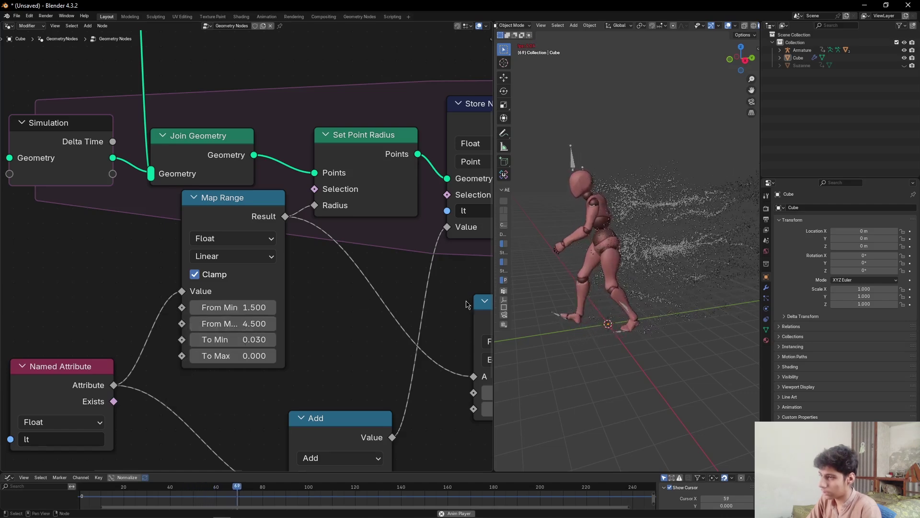
{"action": "scroll", "coordinate": [247, 248], "scroll_direction": "down", "scroll_amount": 2}
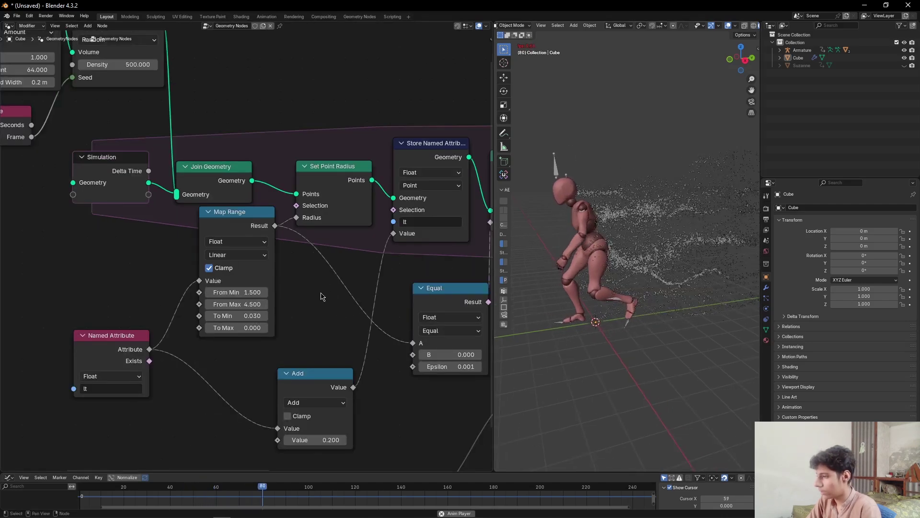
{"action": "scroll", "coordinate": [321, 298], "scroll_direction": "up", "scroll_amount": 2}
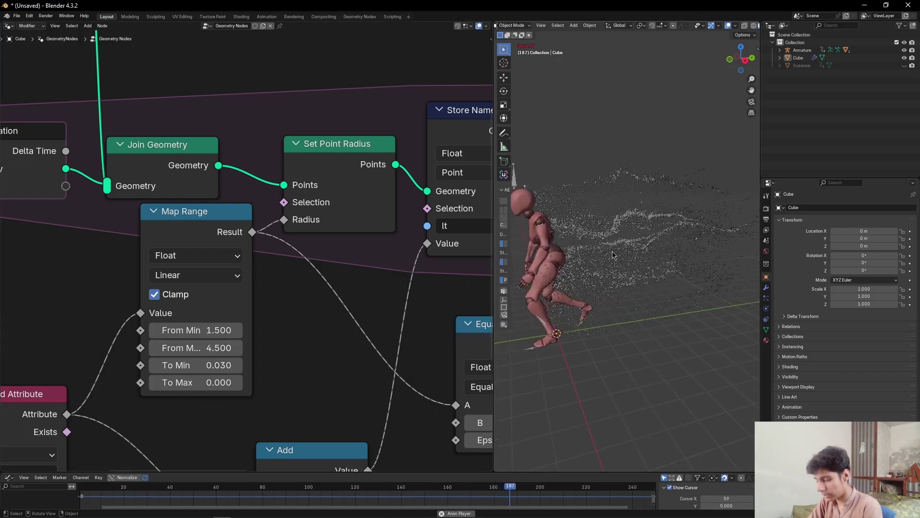
Step: Set the Map Range node's From Max to 2
{"action": "left_click", "coordinate": [218, 349]}
{"action": "type", "text": "2"}
{"action": "key", "text": "Return"}
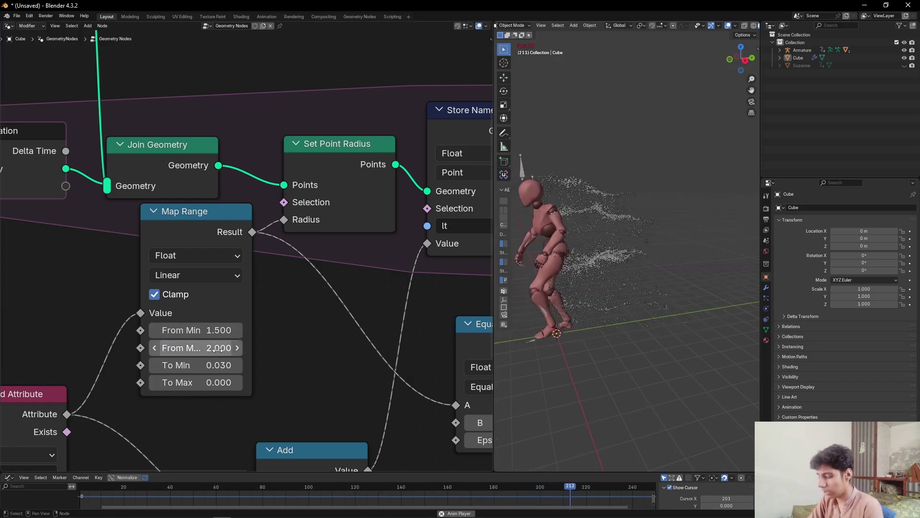
Step: Set the Map Range node's From Max to 4
{"action": "left_click", "coordinate": [216, 348]}
{"action": "type", "text": "4"}
{"action": "key", "text": "Return"}
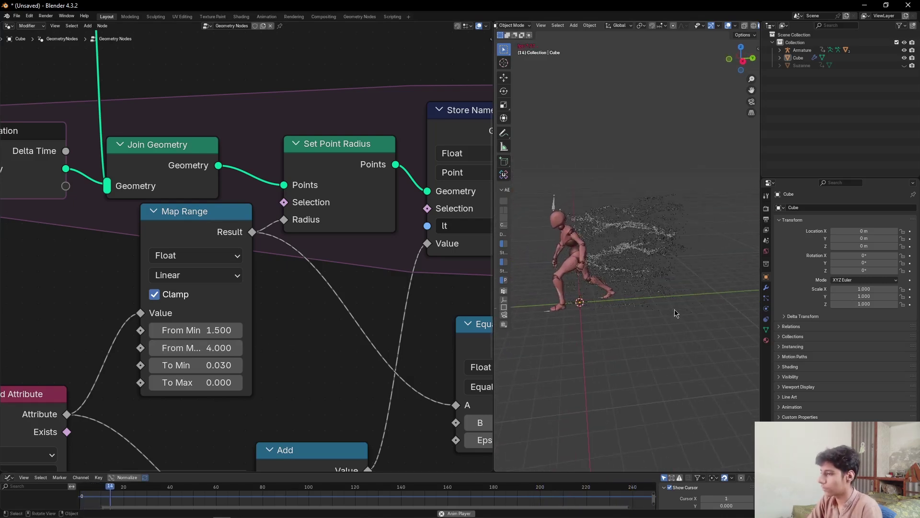
Step: Stop playback, select the particle cube and open its material settings
{"action": "scroll", "coordinate": [430, 309], "scroll_direction": "down", "scroll_amount": 7}
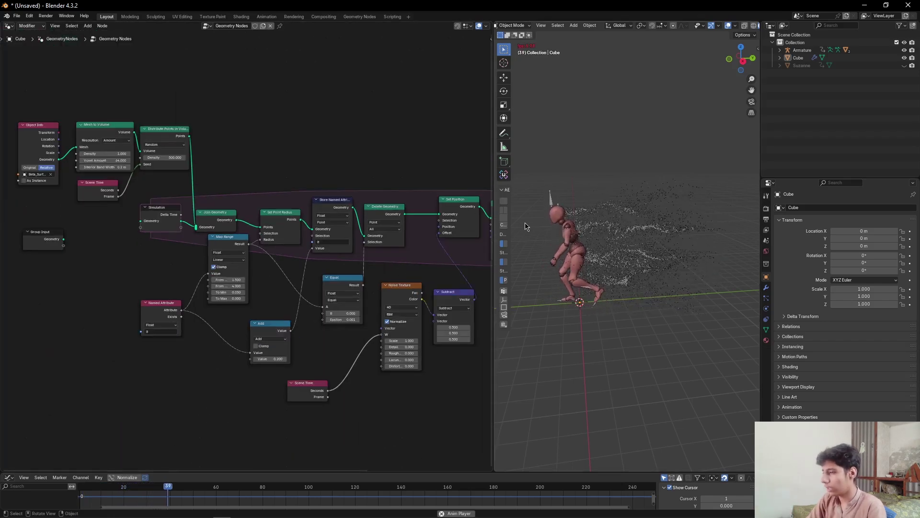
{"action": "scroll", "coordinate": [328, 303], "scroll_direction": "down", "scroll_amount": 2}
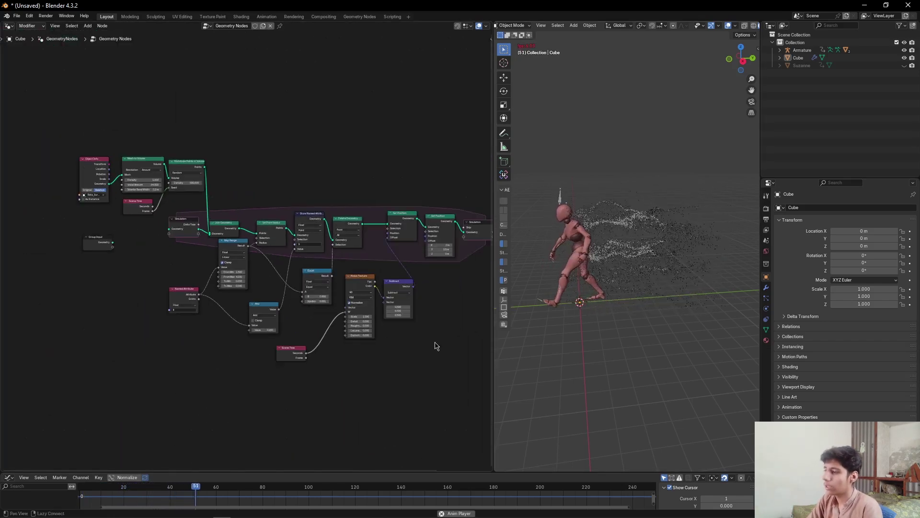
{"action": "middle_click_drag", "start_coordinate": [433, 345], "coordinate": [226, 376]}
{"action": "middle_click_drag", "start_coordinate": [260, 338], "coordinate": [349, 343]}
{"action": "scroll", "coordinate": [372, 345], "scroll_direction": "up", "scroll_amount": 1}
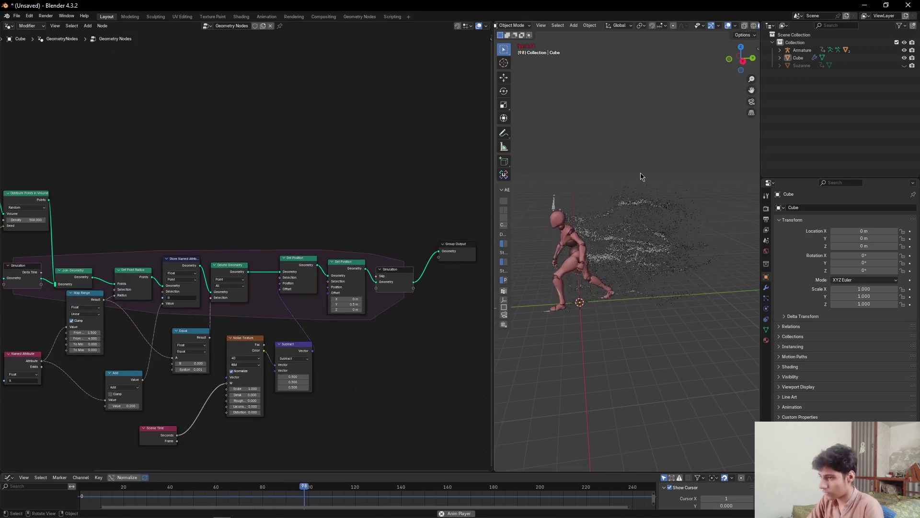
{"action": "key", "text": "Escape"}
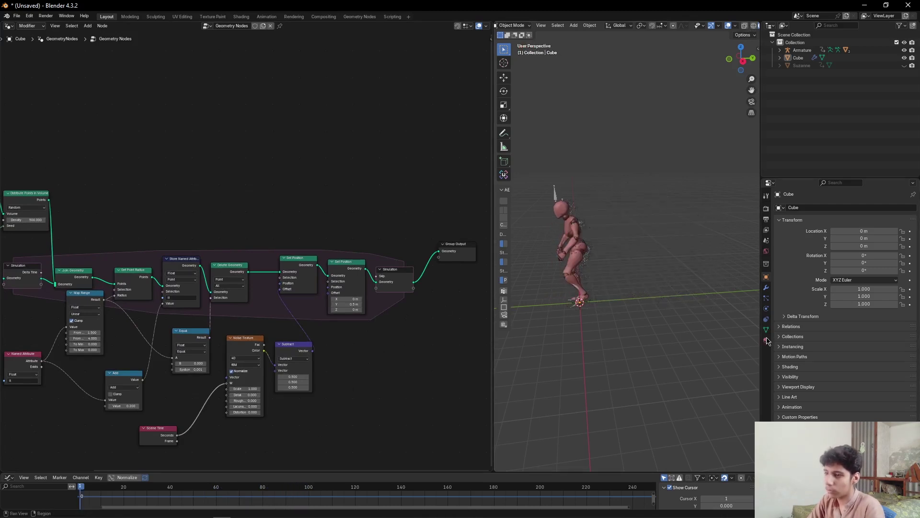
{"action": "left_click", "coordinate": [798, 57]}
{"action": "left_click", "coordinate": [766, 340]}
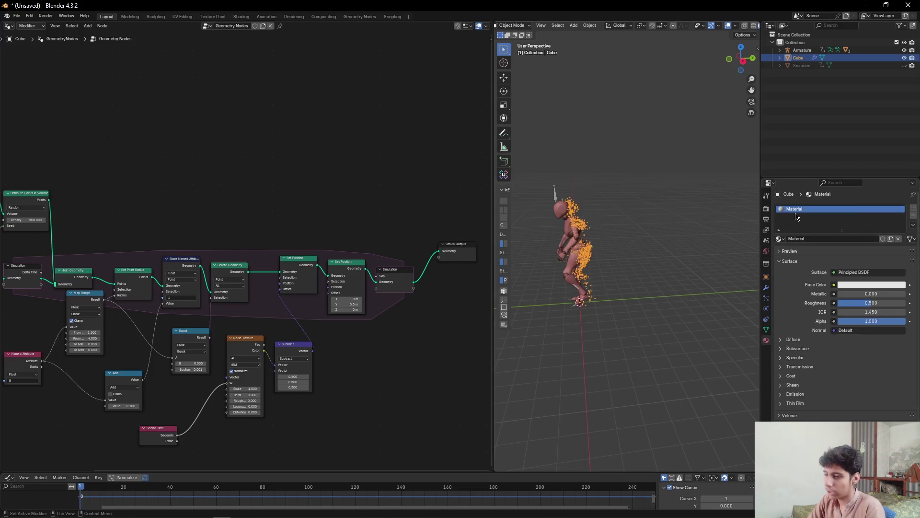
{"action": "left_click", "coordinate": [876, 286]}
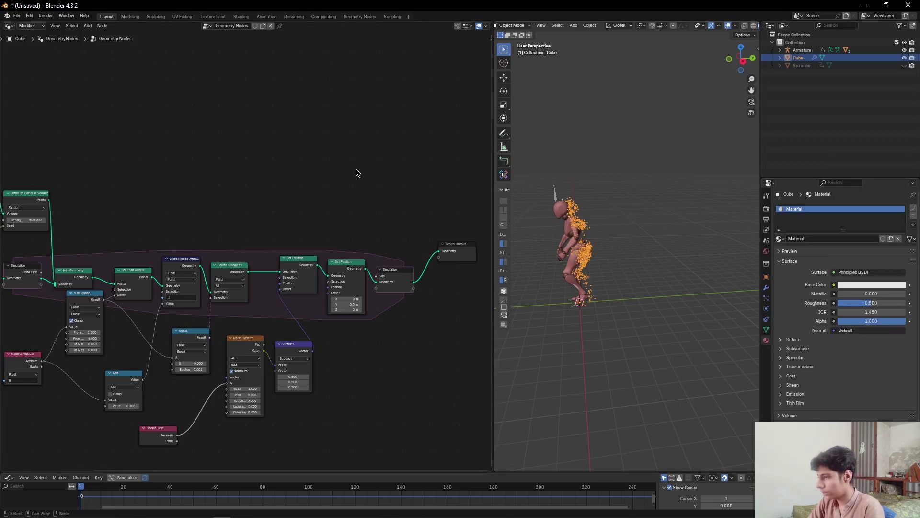
Step: Insert a Set Material node between the Simulation zone output and the Group Output
{"action": "middle_click_drag", "start_coordinate": [381, 180], "coordinate": [193, 179]}
{"action": "scroll", "coordinate": [288, 206], "scroll_direction": "up", "scroll_amount": 2}
{"action": "key", "text": "shift+a"}
{"action": "type", "text": "s"}
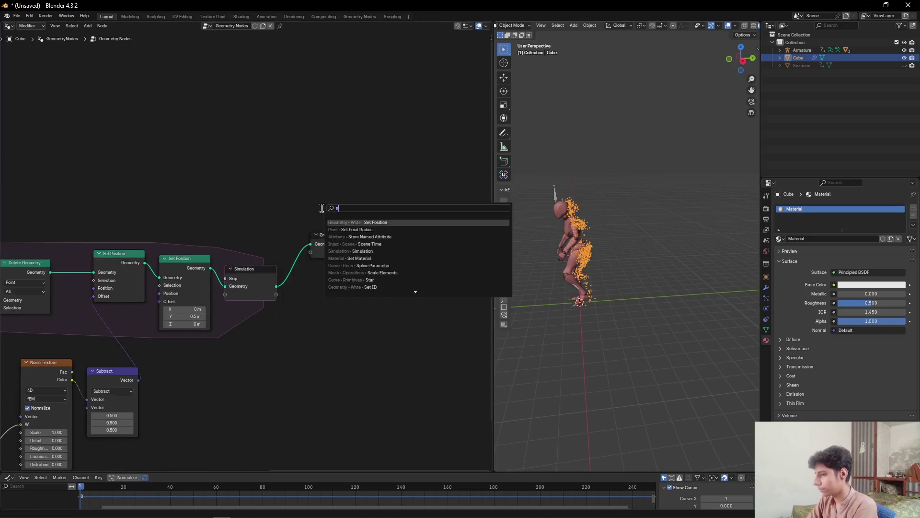
{"action": "type", "text": "et mat"}
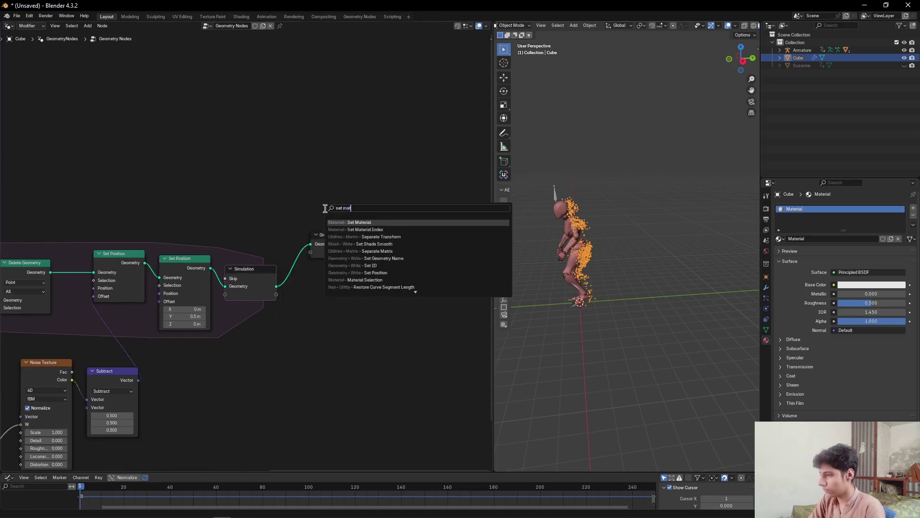
{"action": "key", "text": "Return"}
{"action": "left_click", "coordinate": [310, 255]}
{"action": "scroll", "coordinate": [333, 259], "scroll_direction": "up", "scroll_amount": 2}
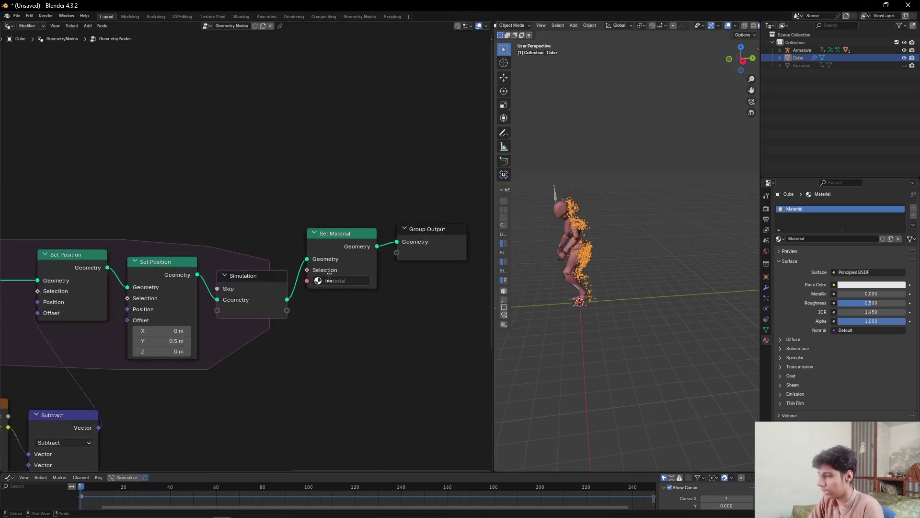
Step: Assign Material in the Set Material node and set that material's base color to red
{"action": "left_click", "coordinate": [329, 278]}
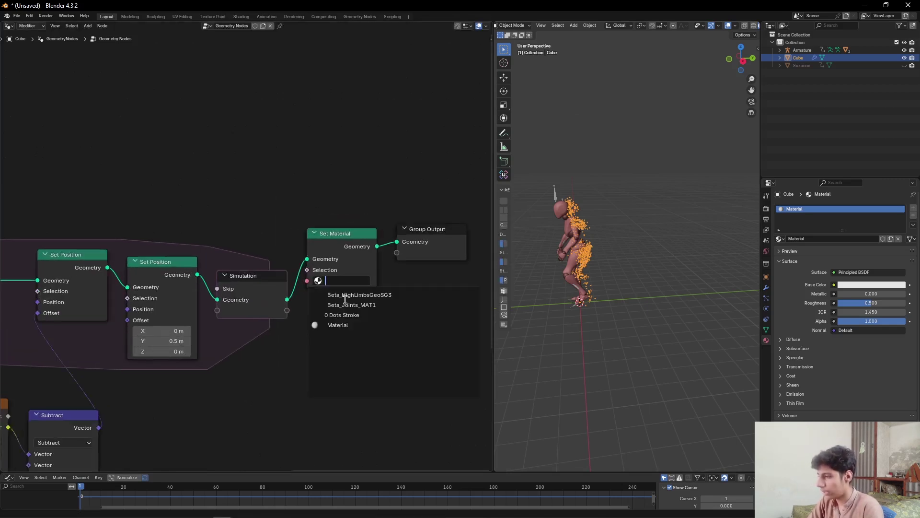
{"action": "left_click", "coordinate": [347, 325]}
{"action": "left_click", "coordinate": [861, 285]}
{"action": "left_click_drag", "start_coordinate": [874, 200], "coordinate": [867, 219]}
Step: Switch the render engine to Cycles with the Supported feature set and GPU Compute as the device
{"action": "left_click", "coordinate": [766, 210]}
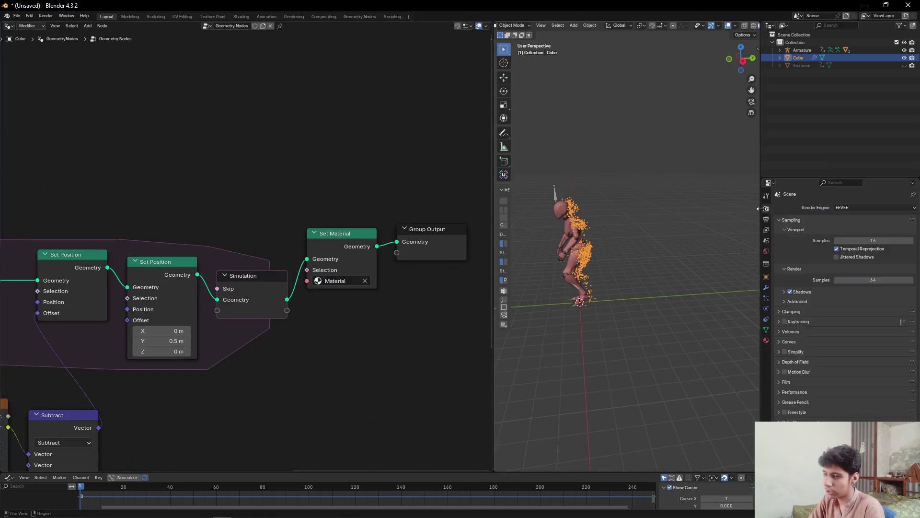
{"action": "left_click", "coordinate": [876, 208]}
{"action": "left_click", "coordinate": [875, 216]}
{"action": "left_click", "coordinate": [855, 208]}
{"action": "left_click", "coordinate": [853, 233]}
{"action": "left_click", "coordinate": [854, 226]}
{"action": "left_click", "coordinate": [841, 241]}
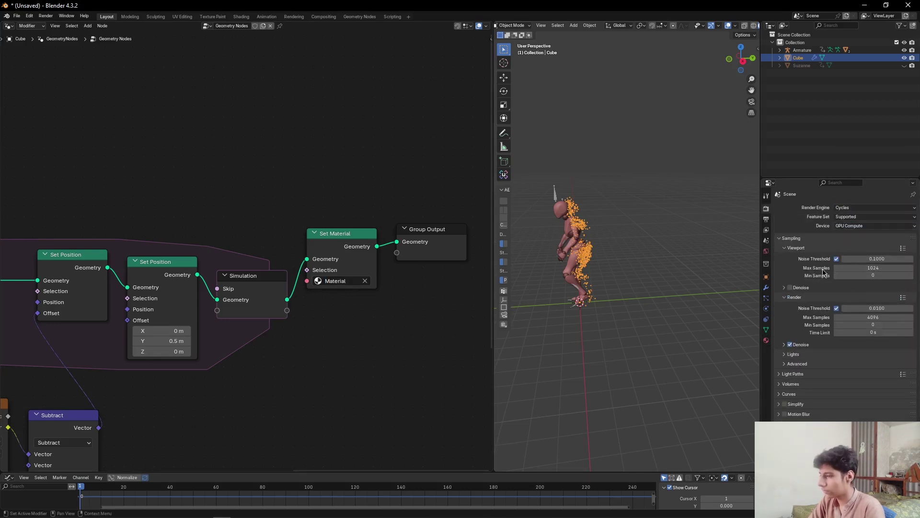
Step: Play the animation with everything deselected and pause it at frame 16
{"action": "key", "text": "space"}
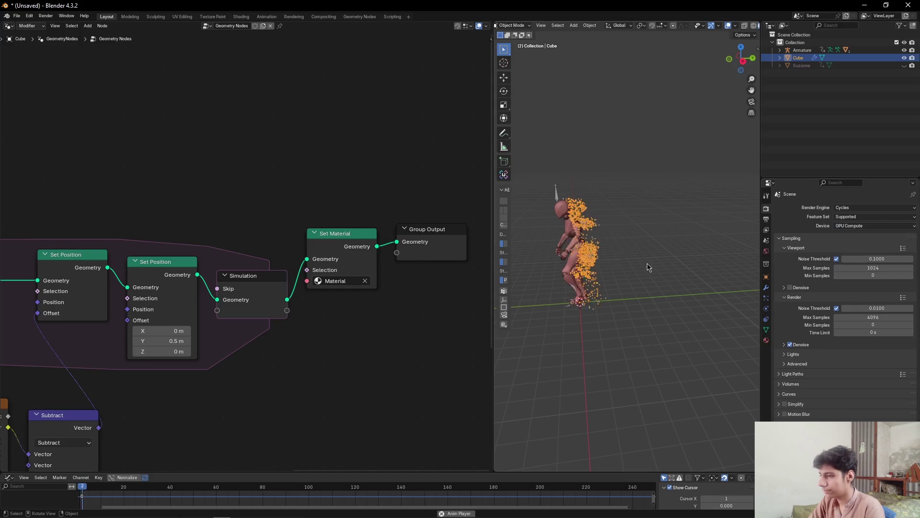
{"action": "left_click", "coordinate": [648, 267]}
{"action": "key", "text": "space"}
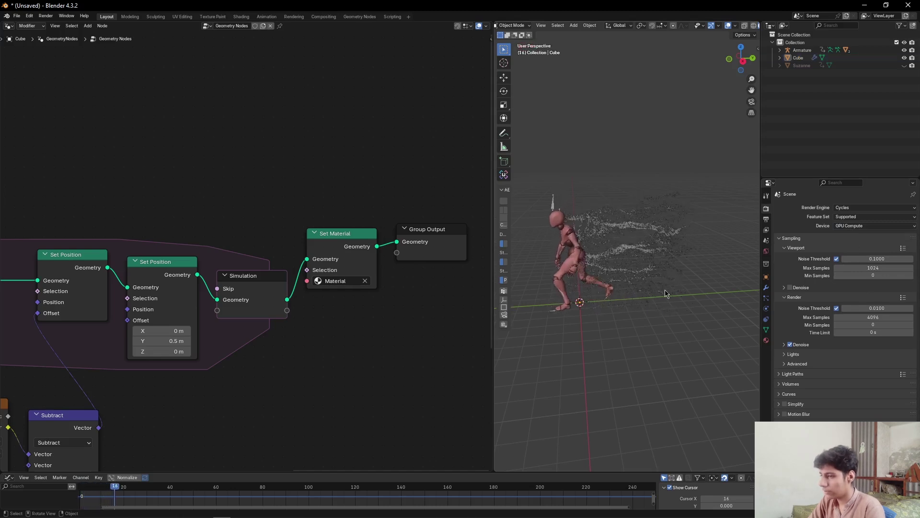
Step: Add a camera to the scene
{"action": "middle_click_drag", "start_coordinate": [671, 298], "coordinate": [681, 296]}
{"action": "scroll", "coordinate": [627, 291], "scroll_direction": "up", "scroll_amount": 2}
{"action": "middle_click_drag", "start_coordinate": [625, 289], "coordinate": [653, 267], "text": "shift"}
{"action": "key", "text": "shift+a"}
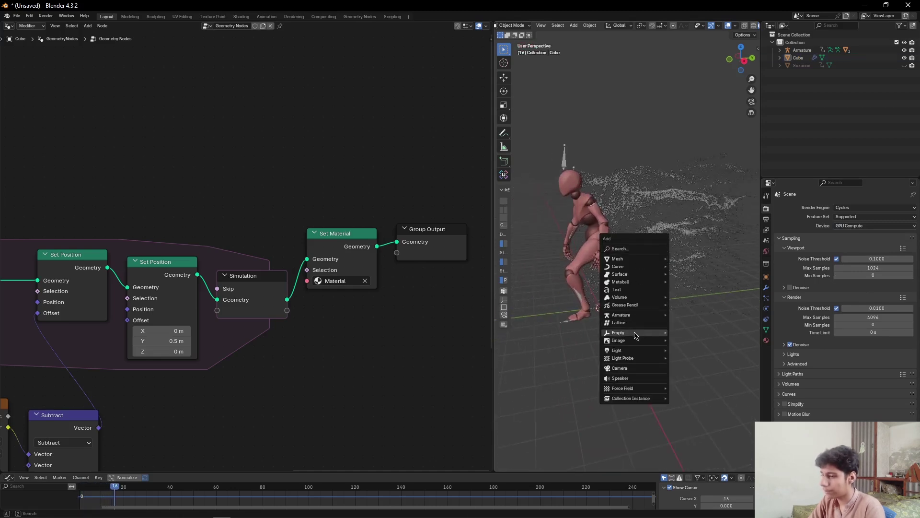
{"action": "left_click", "coordinate": [626, 367]}
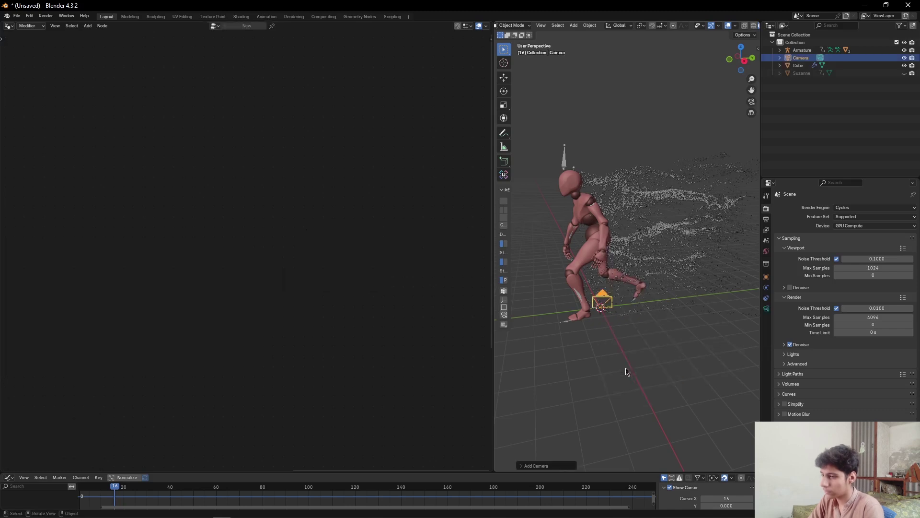
Step: Align the camera to a side view and move it to frame the character and the whole particle trail
{"action": "middle_click_drag", "start_coordinate": [627, 370], "coordinate": [669, 302]}
{"action": "key", "text": "ctrl+alt+KP_0"}
{"action": "key", "text": "g"}
{"action": "left_click", "coordinate": [707, 265]}
{"action": "key", "text": "g"}
{"action": "key", "text": "z"}
{"action": "key", "text": "z"}
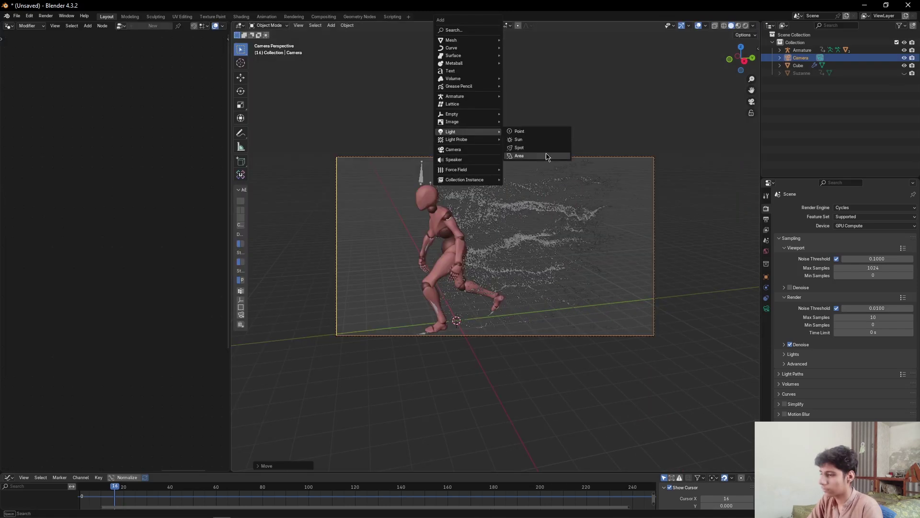
Step: Add an area light, angle and enlarge it, and place it above and in front of the character
{"action": "left_click", "coordinate": [541, 158]}
{"action": "key", "text": "r"}
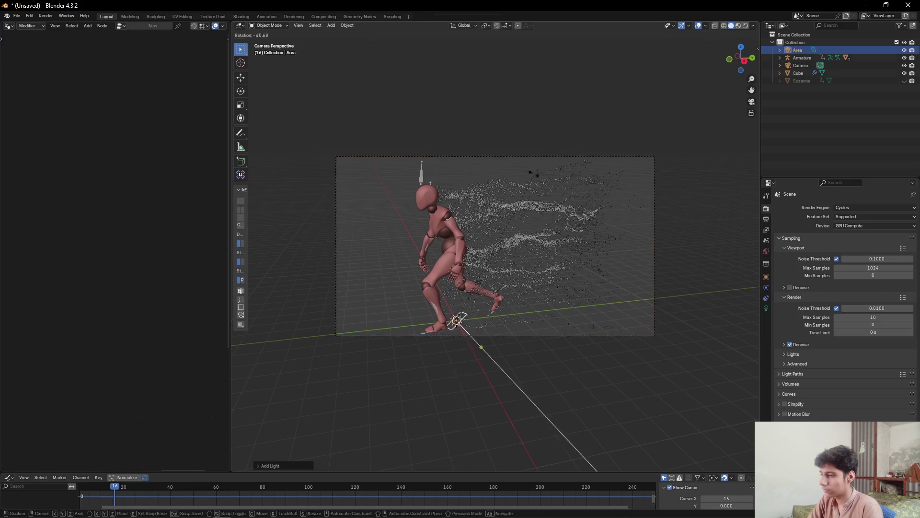
{"action": "left_click", "coordinate": [482, 332]}
{"action": "key", "text": "s"}
{"action": "left_click", "coordinate": [550, 343]}
{"action": "key", "text": "g"}
{"action": "left_click", "coordinate": [698, 290]}
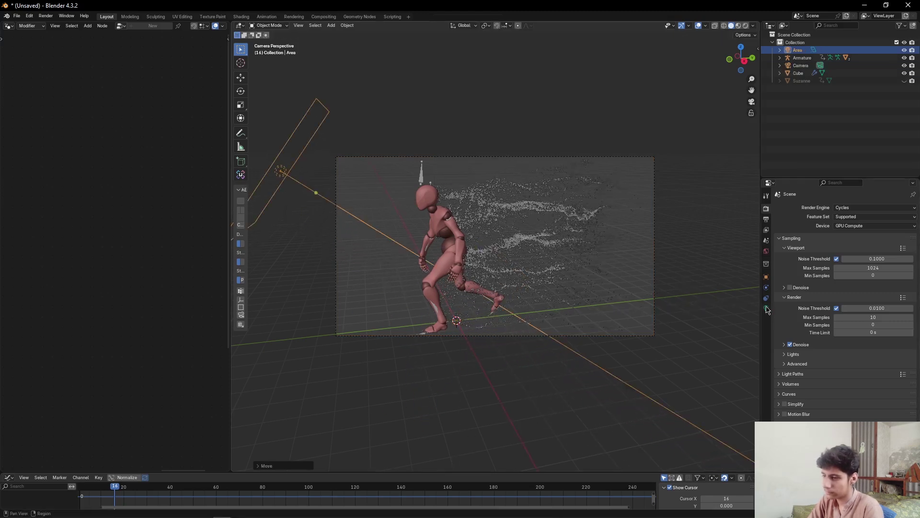
Step: Open the area light's settings and switch the viewport to rendered shading
{"action": "left_click", "coordinate": [766, 308]}
{"action": "key", "text": "z"}
{"action": "left_click", "coordinate": [698, 302]}
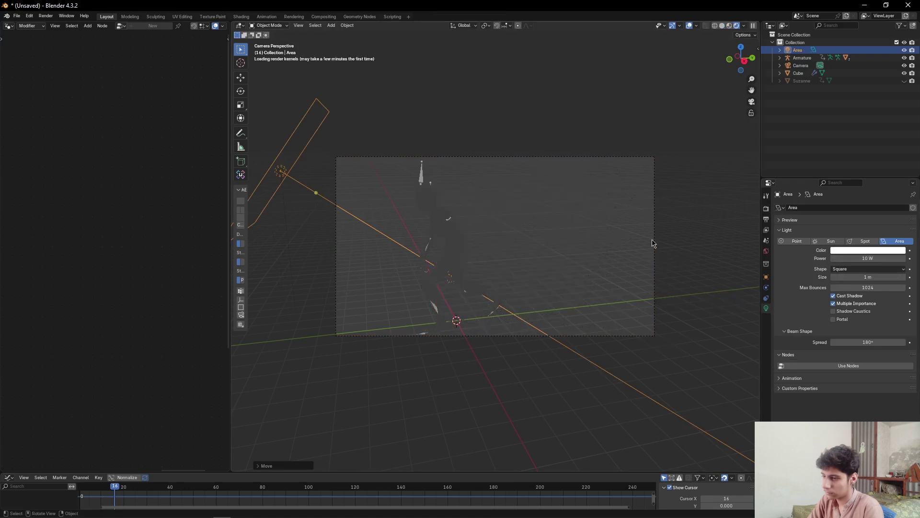
Step: Raise the area light's power to 294.5 W
{"action": "mouse_move", "coordinate": [869, 259]}
{"action": "left_mouse_down"}
{"action": "mouse_move", "coordinate": [897, 259]}
{"action": "mouse_move", "coordinate": [860, 258]}
{"action": "mouse_move", "coordinate": [867, 256]}
{"action": "left_mouse_up"}
{"action": "left_click_drag", "start_coordinate": [369, 247], "coordinate": [625, 253]}
{"action": "left_click", "coordinate": [689, 263]}
{"action": "left_click_drag", "start_coordinate": [854, 259], "coordinate": [867, 259]}
{"action": "left_click", "coordinate": [919, 247]}
{"action": "left_click", "coordinate": [863, 258]}
{"action": "left_click", "coordinate": [825, 256]}
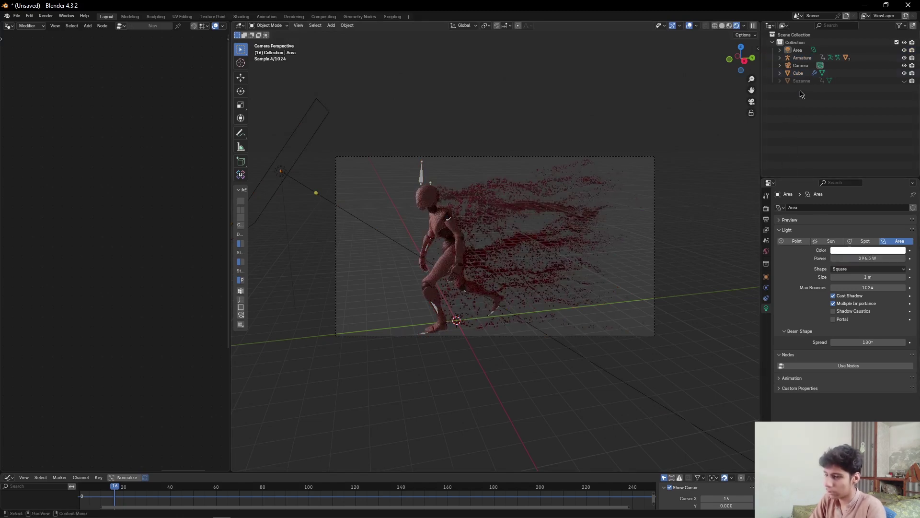
Step: Set the emission color of the cube's material to red
{"action": "left_click", "coordinate": [798, 73]}
{"action": "left_click", "coordinate": [767, 341]}
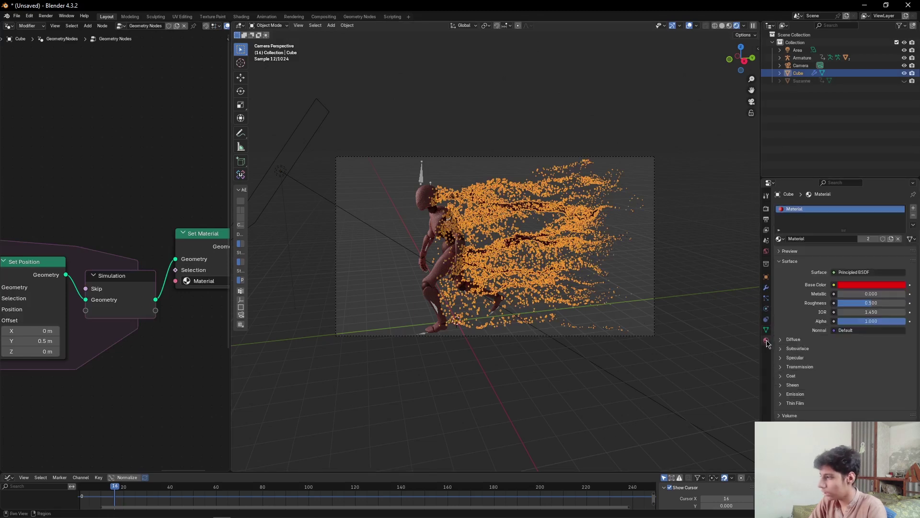
{"action": "scroll", "coordinate": [70, 191], "scroll_direction": "down", "scroll_amount": 1}
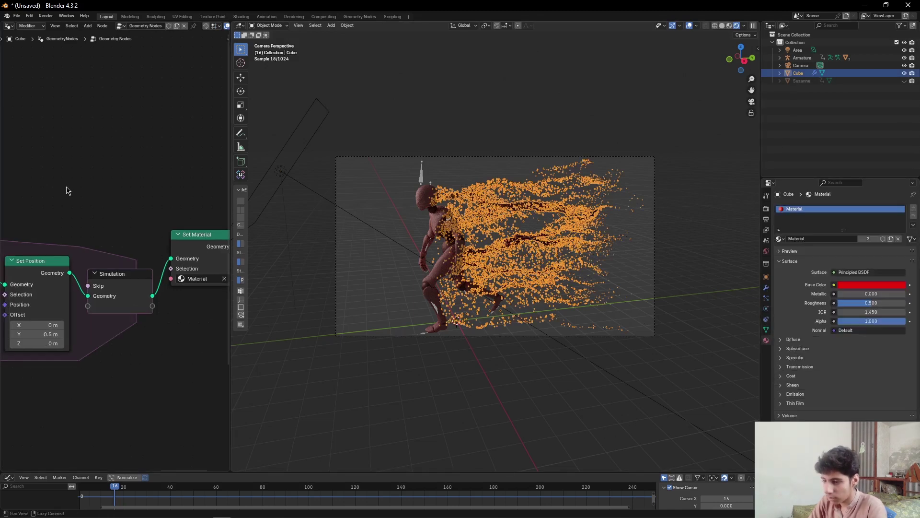
{"action": "left_click", "coordinate": [804, 393]}
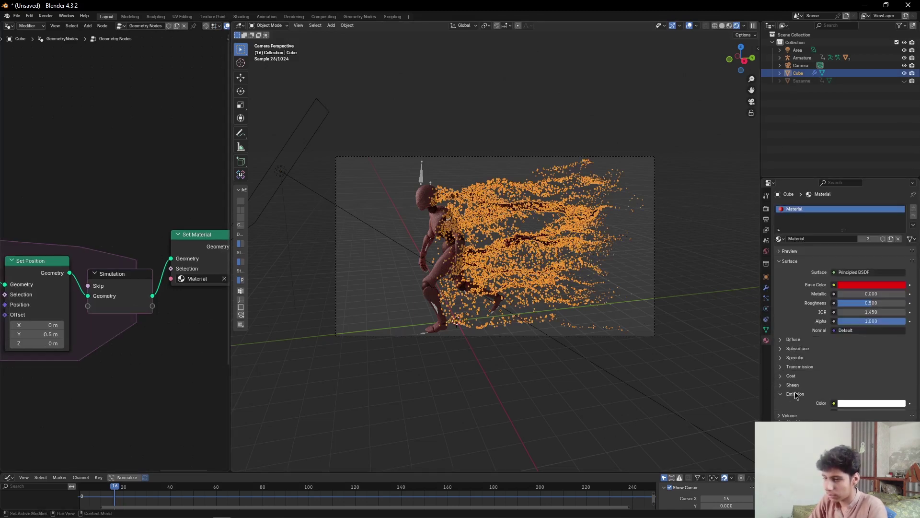
{"action": "left_click", "coordinate": [859, 403]}
{"action": "left_click", "coordinate": [867, 336]}
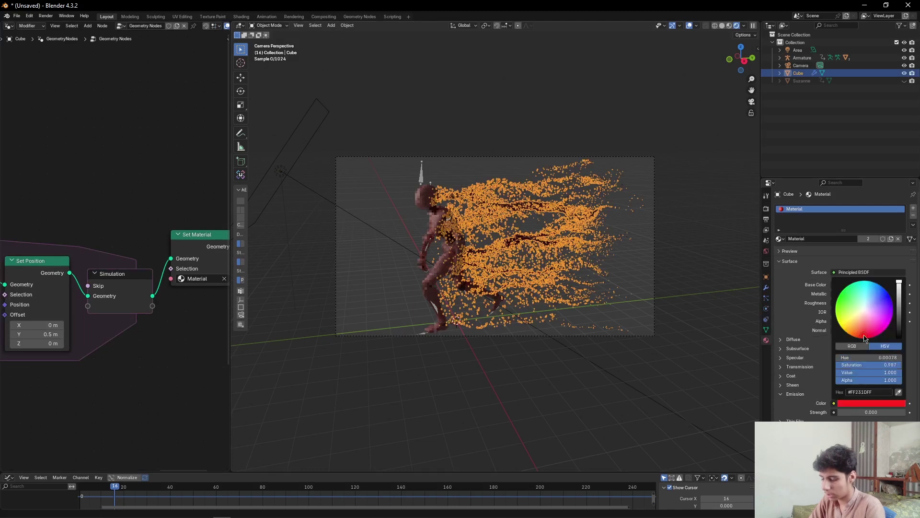
Step: Set the emission strength of the cube's red material to 1 and deselect the cube
{"action": "left_click", "coordinate": [871, 412]}
{"action": "type", "text": "1"}
{"action": "key", "text": "Return"}
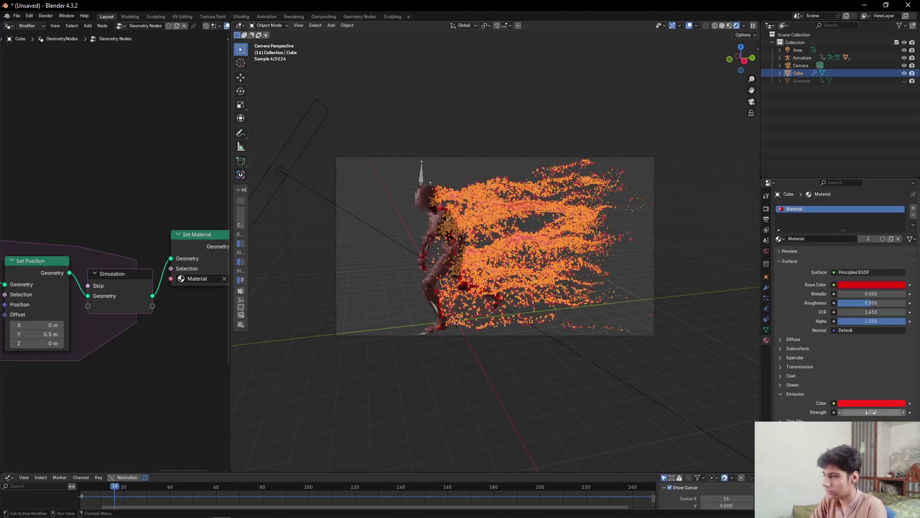
{"action": "left_click", "coordinate": [683, 291]}
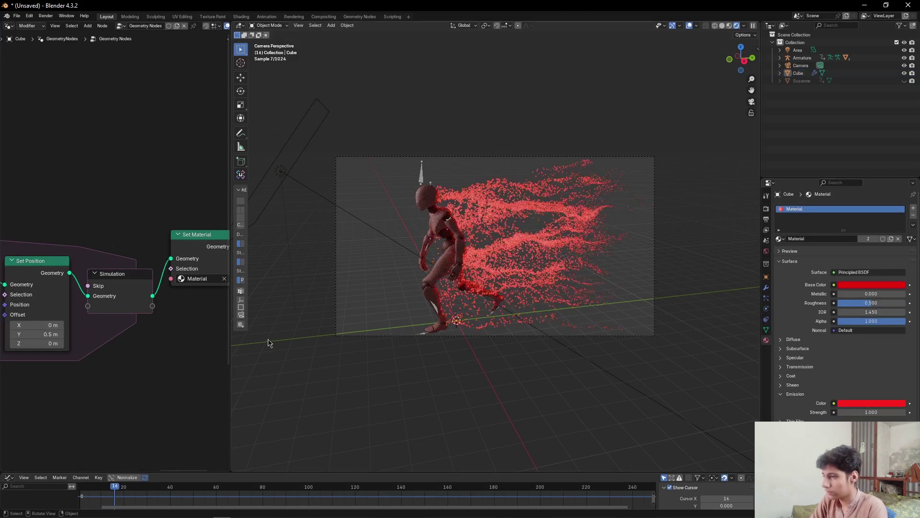
Step: Set the To Min value of the Map Range node driving the point radius to 0.02
{"action": "middle_click_drag", "start_coordinate": [192, 287], "coordinate": [10, 264]}
{"action": "scroll", "coordinate": [195, 293], "scroll_direction": "up", "scroll_amount": 3}
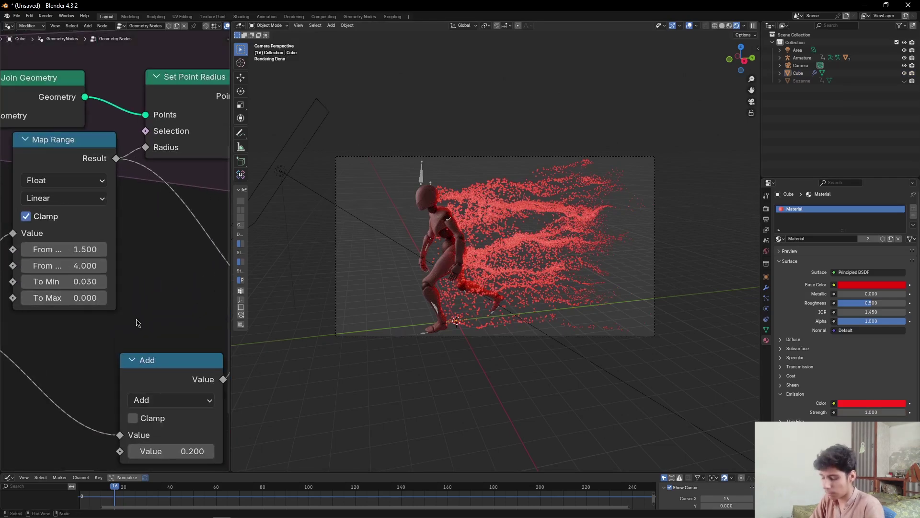
{"action": "left_click", "coordinate": [71, 289]}
{"action": "key", "text": "BackSpace"}
{"action": "type", "text": ".02"}
{"action": "key", "text": "Return"}
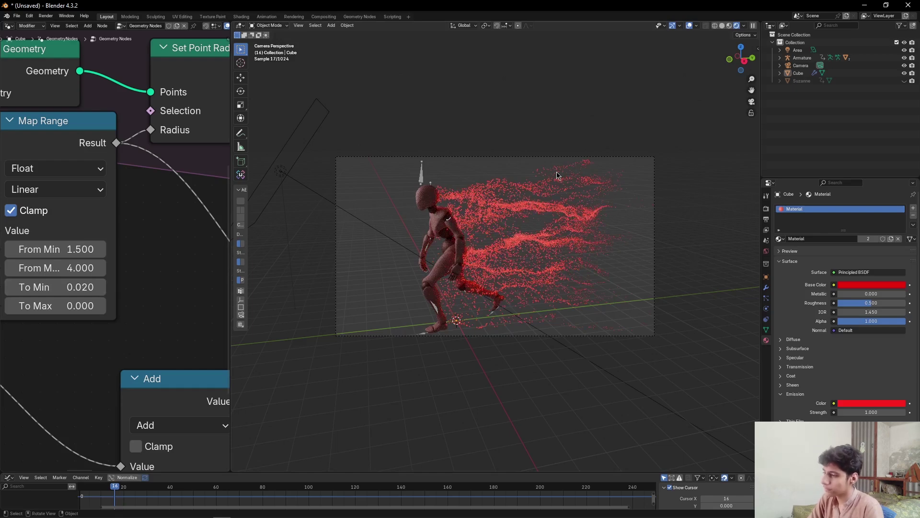
Step: Move the area light higher above the front of the character, keeping its angle, and deselect it
{"action": "scroll", "coordinate": [558, 176], "scroll_direction": "up", "scroll_amount": 1}
{"action": "left_click", "coordinate": [309, 211]}
{"action": "key", "text": "g"}
{"action": "left_click", "coordinate": [405, 147]}
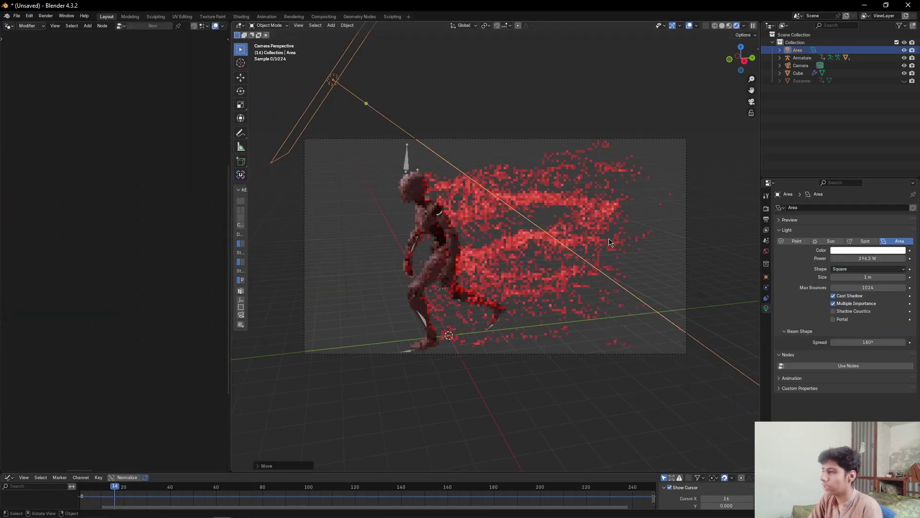
{"action": "key", "text": "r"}
{"action": "key", "text": "r"}
{"action": "right_click", "coordinate": [650, 270]}
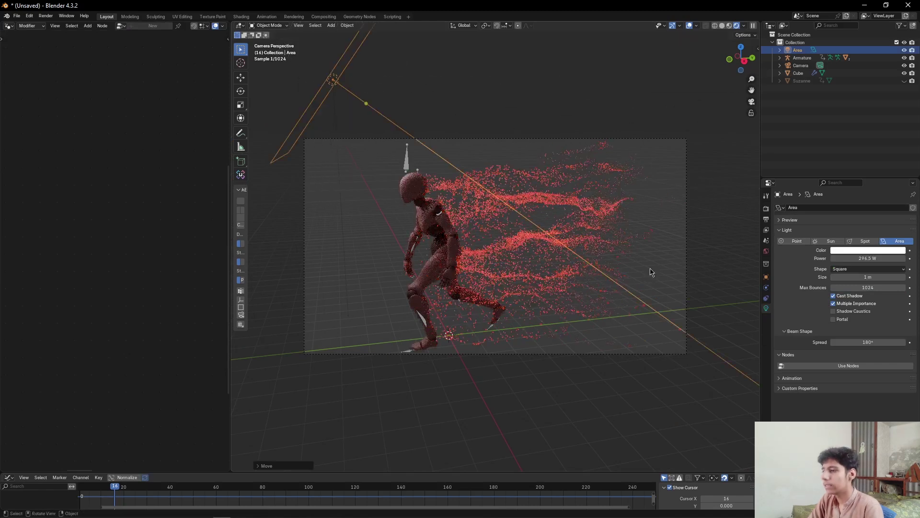
{"action": "left_click", "coordinate": [631, 179]}
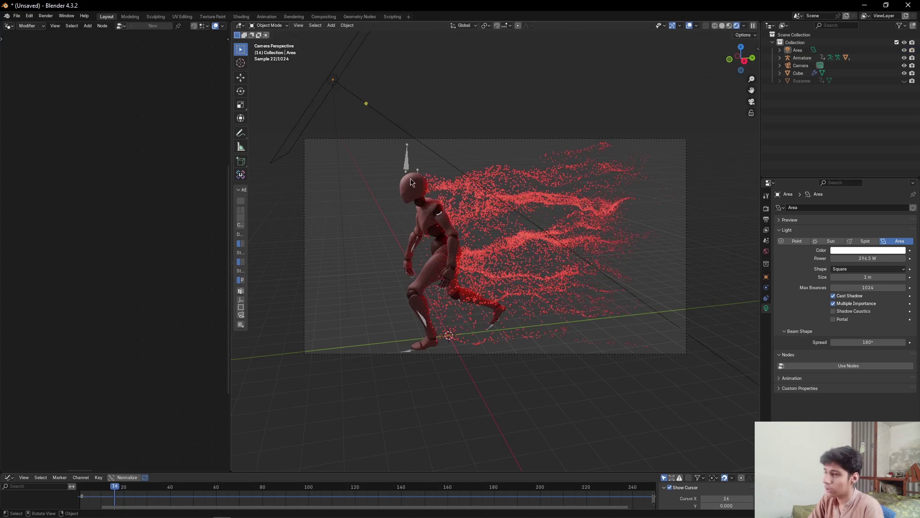
Step: Switch the viewport to solid shading and turn the widened node editor into a Compositor with nodes enabled
{"action": "left_click", "coordinate": [723, 27]}
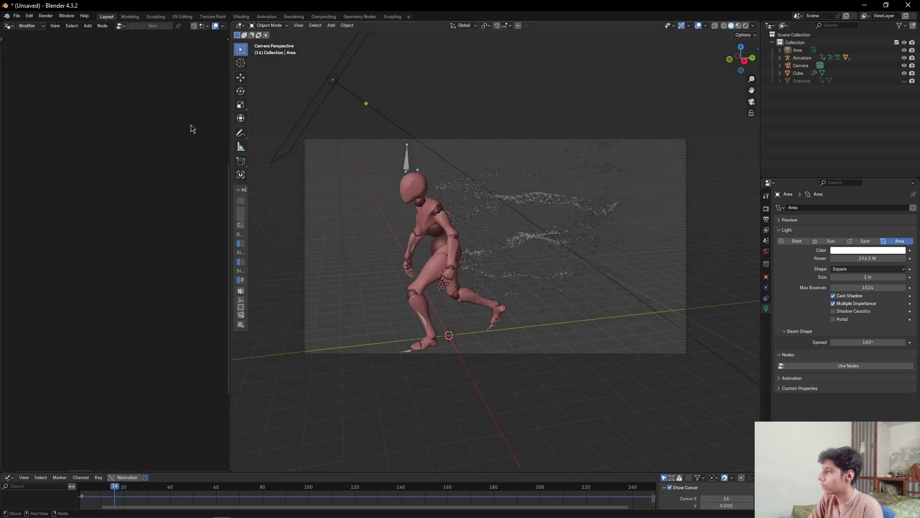
{"action": "left_click_drag", "start_coordinate": [228, 143], "coordinate": [544, 144]}
{"action": "left_click", "coordinate": [9, 26]}
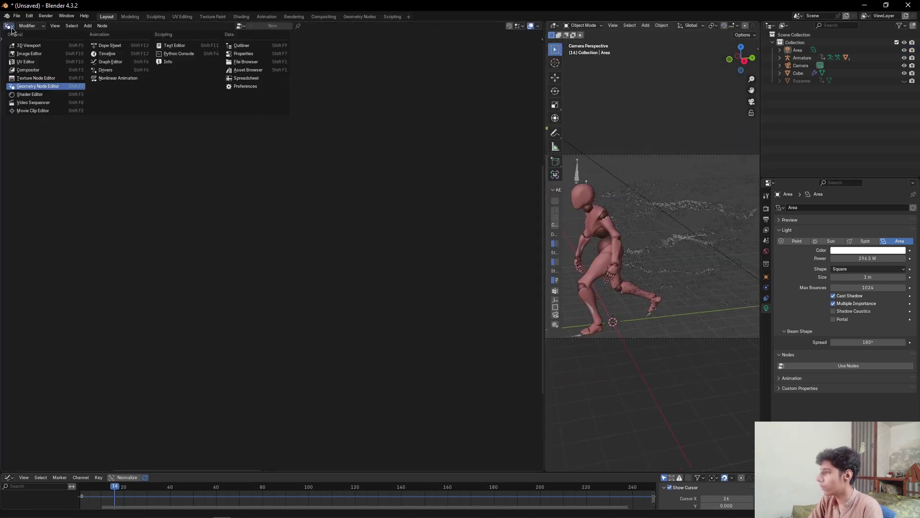
{"action": "left_click", "coordinate": [27, 69]}
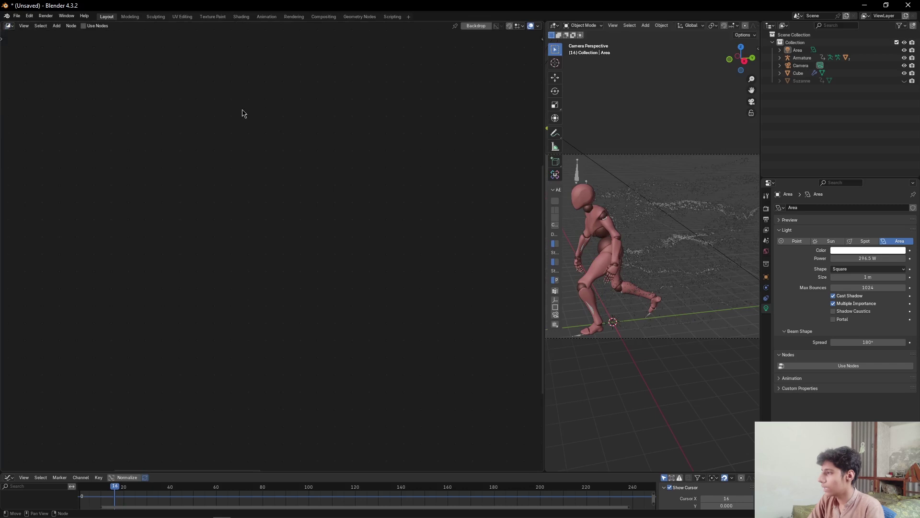
{"action": "left_click", "coordinate": [84, 25]}
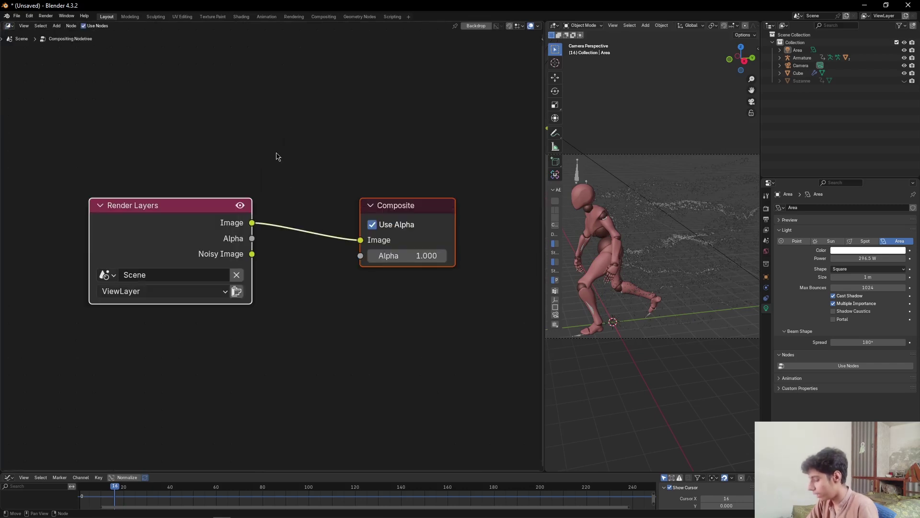
Step: Insert a Glare node between Render Layers and Composite and set its glare type to Bloom
{"action": "scroll", "coordinate": [306, 168], "scroll_direction": "down", "scroll_amount": 2}
{"action": "key", "text": "shift+a"}
{"action": "type", "text": "glare"}
{"action": "key", "text": "Return"}
{"action": "left_click", "coordinate": [261, 184]}
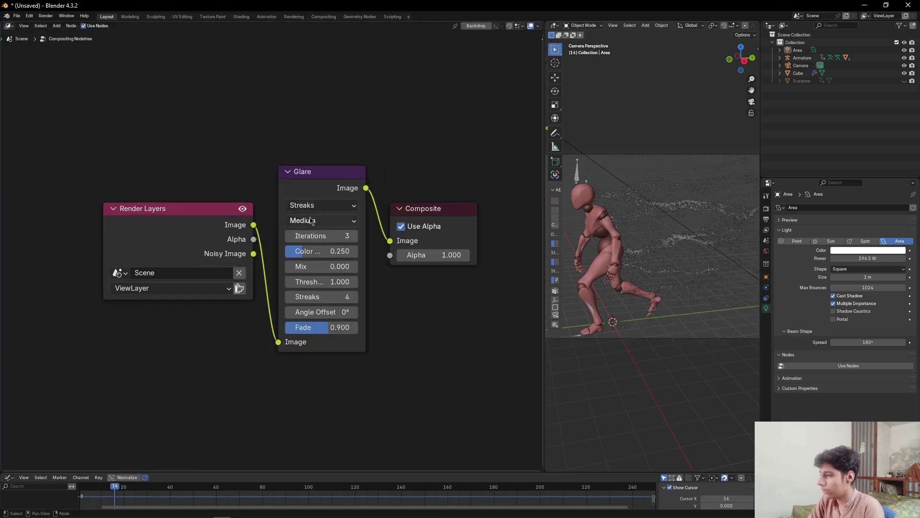
{"action": "left_click", "coordinate": [317, 207]}
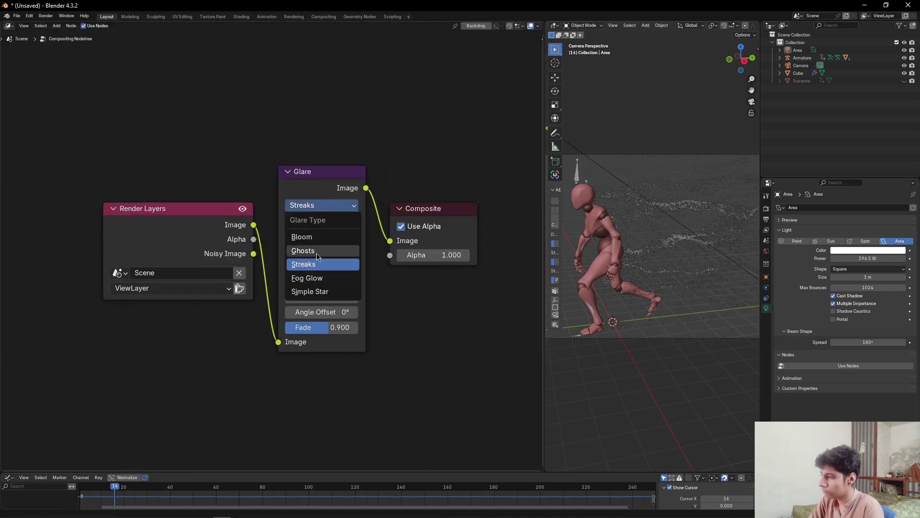
{"action": "left_click", "coordinate": [303, 237]}
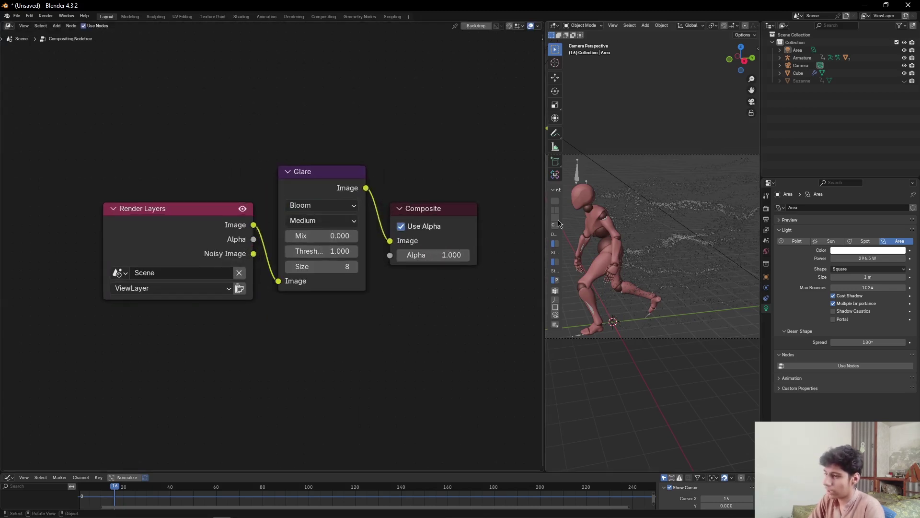
Step: Enlarge the viewport, switch it to rendered shading and set its compositor display to Always
{"action": "left_click_drag", "start_coordinate": [551, 219], "coordinate": [257, 230]}
{"action": "key", "text": "z"}
{"action": "left_click", "coordinate": [623, 128]}
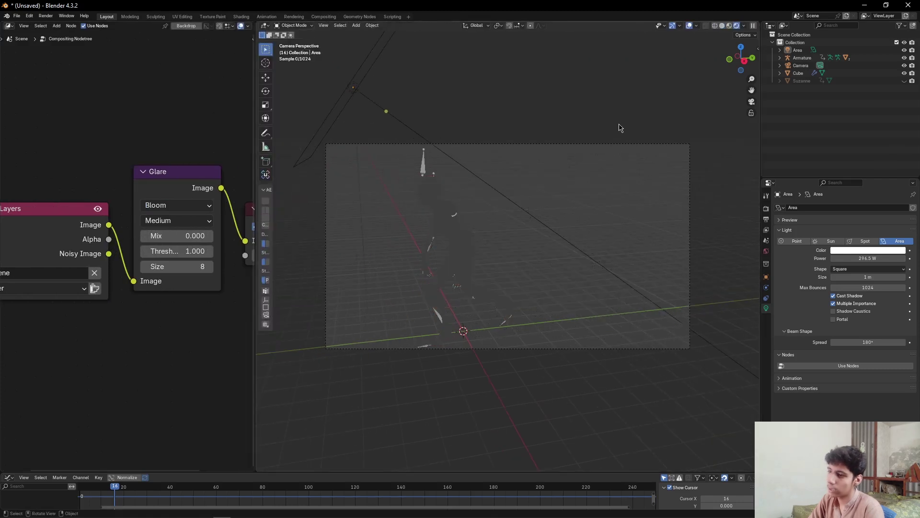
{"action": "left_click", "coordinate": [744, 27]}
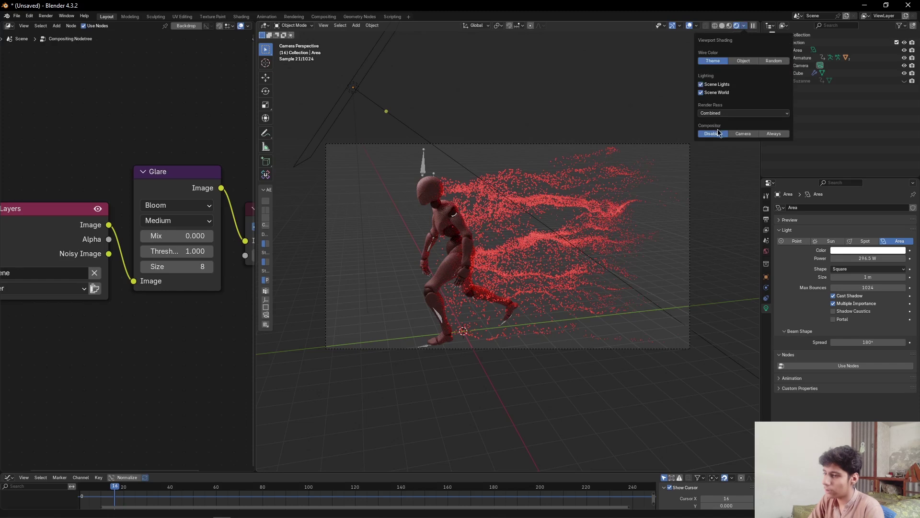
{"action": "left_click", "coordinate": [774, 134]}
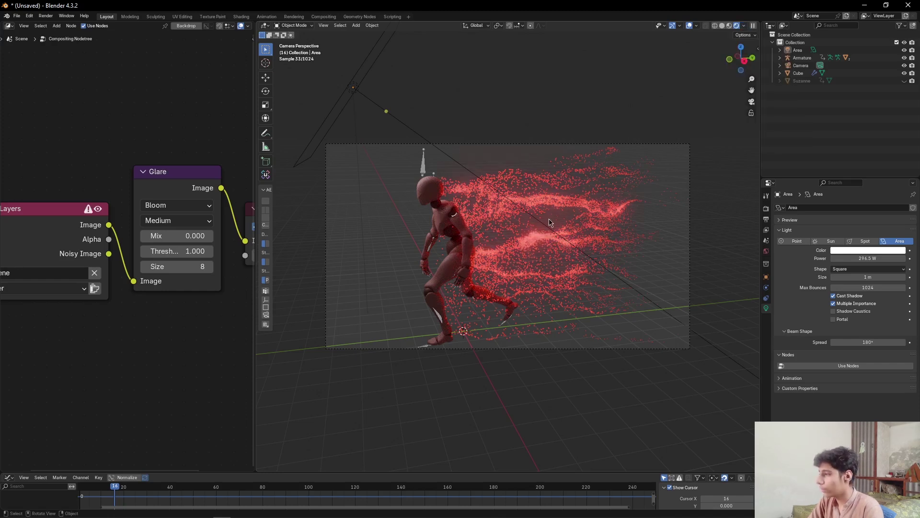
Step: Set the Glare node's mix to 0.3 and threshold to 0.6, and check the glow from another angle
{"action": "scroll", "coordinate": [144, 333], "scroll_direction": "down", "scroll_amount": 2}
{"action": "middle_click_drag", "start_coordinate": [144, 333], "coordinate": [158, 354]}
{"action": "scroll", "coordinate": [90, 335], "scroll_direction": "up", "scroll_amount": 6}
{"action": "scroll", "coordinate": [157, 340], "scroll_direction": "up", "scroll_amount": 2}
{"action": "left_click_drag", "start_coordinate": [156, 274], "coordinate": [159, 295]}
{"action": "mouse_move", "coordinate": [159, 257]}
{"action": "left_mouse_down"}
{"action": "mouse_move", "coordinate": [177, 257]}
{"action": "mouse_move", "coordinate": [149, 257]}
{"action": "mouse_move", "coordinate": [206, 257]}
{"action": "mouse_move", "coordinate": [159, 257]}
{"action": "mouse_move", "coordinate": [166, 253]}
{"action": "left_mouse_up"}
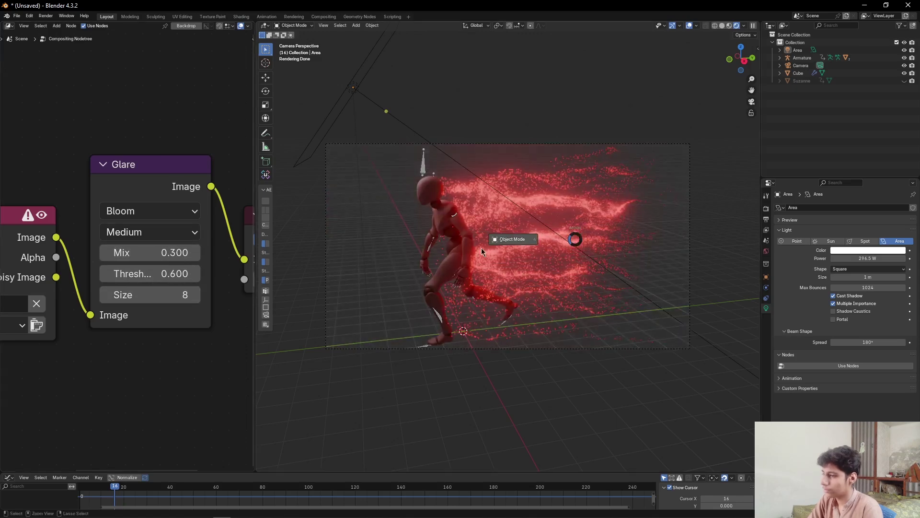
{"action": "middle_click_drag", "start_coordinate": [551, 235], "coordinate": [593, 251]}
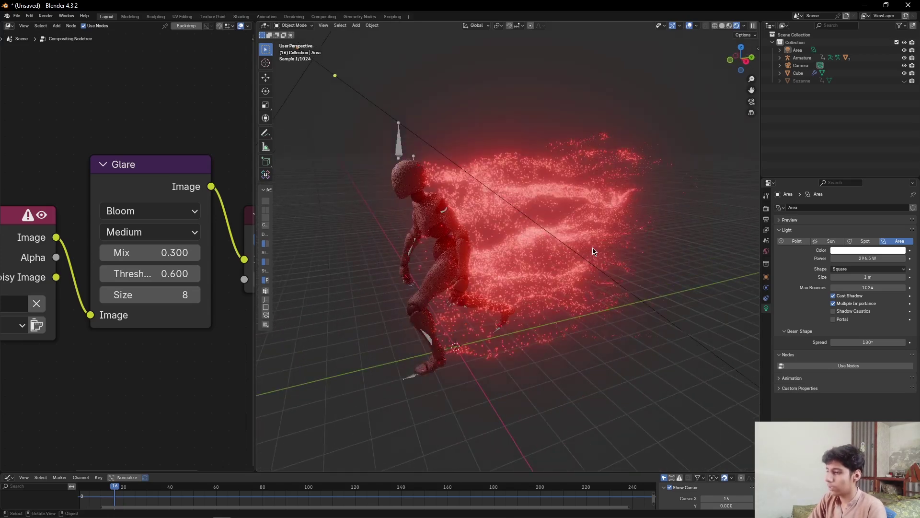